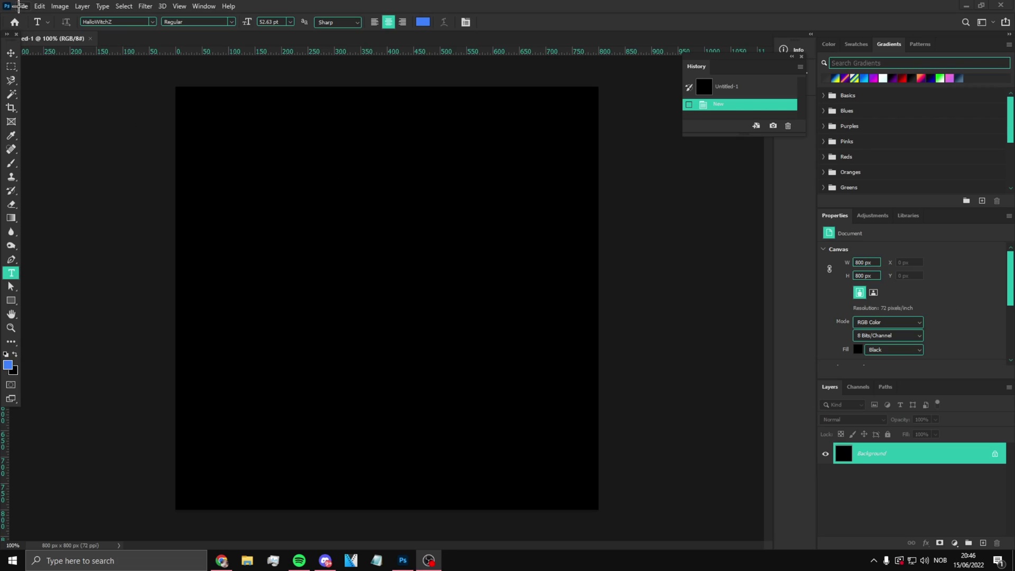
# Create a new 800 x 800 px document at 72 ppi with a black background and close the old untitled document
pyautogui.click(19, 5)
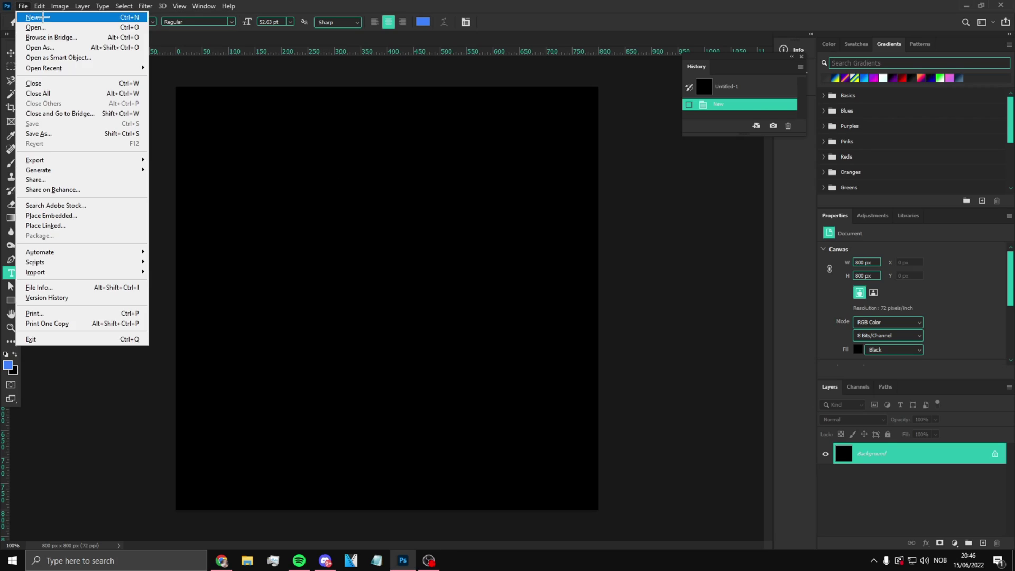
pyautogui.click(24, 16)
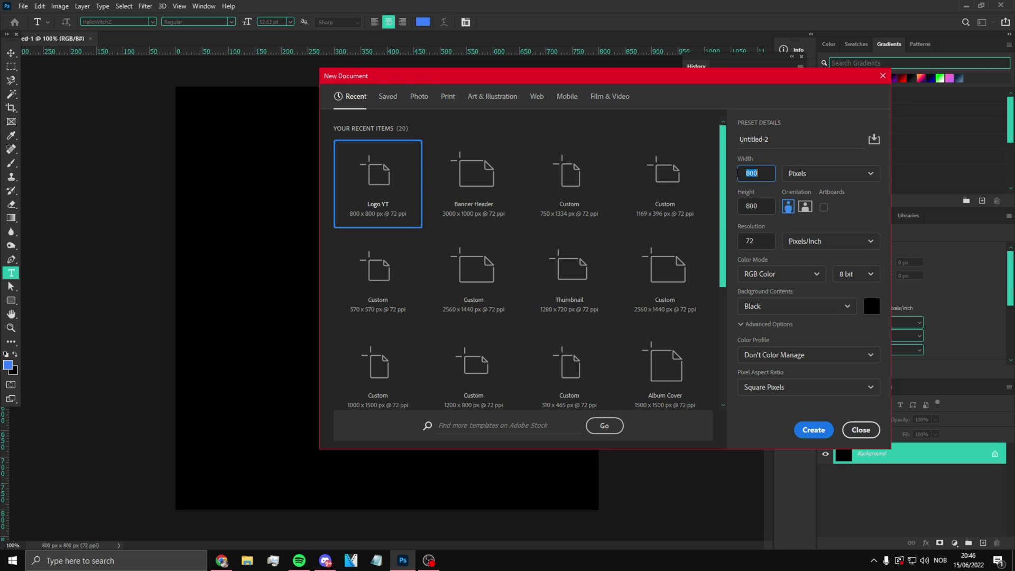
pyautogui.click(814, 429)
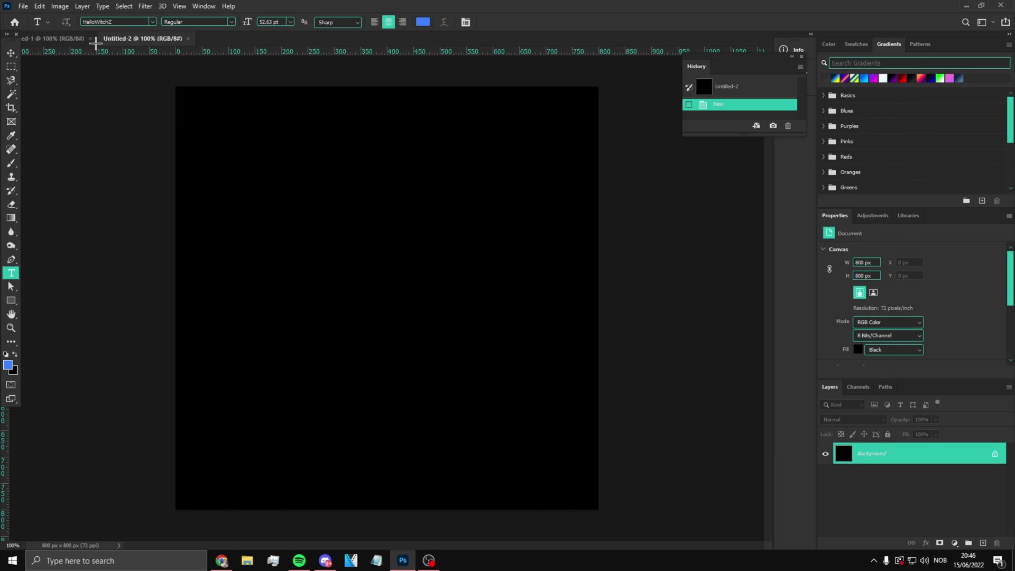
pyautogui.click(90, 38)
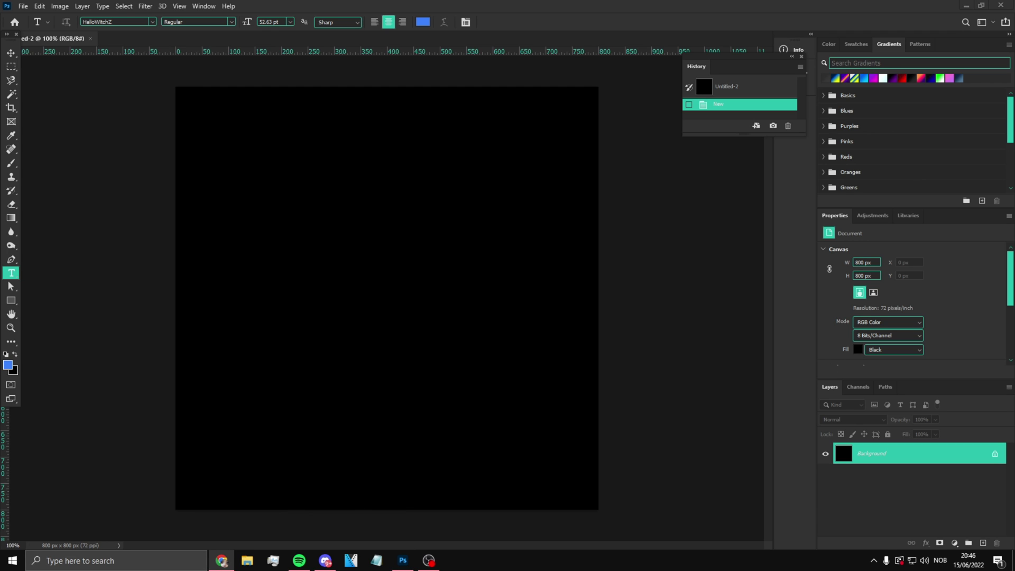
# Switch to Chrome by bringing its window onto this screen, and maximize it
pyautogui.moveTo(1014, 77); pyautogui.dragTo(573, 56)
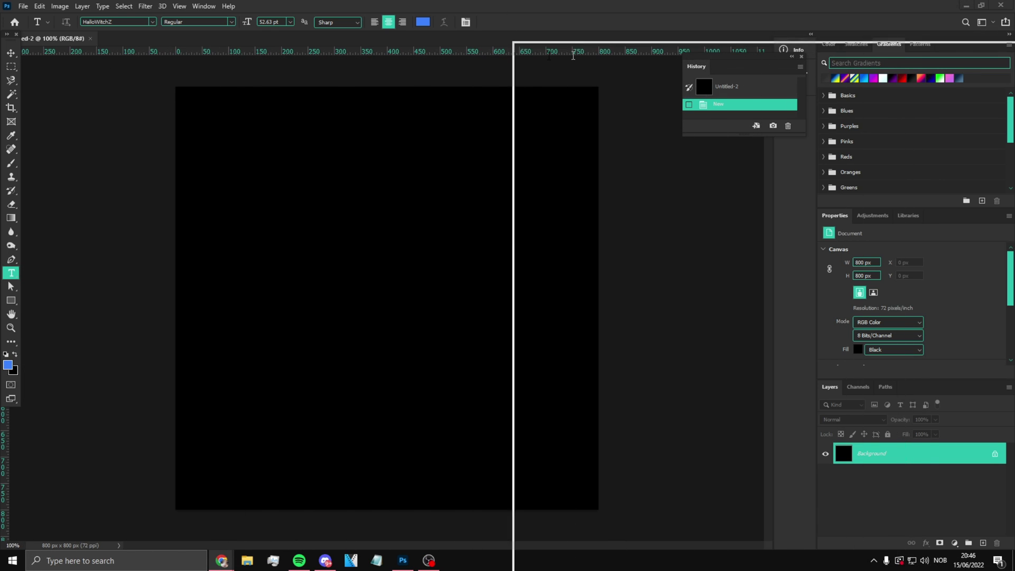
pyautogui.moveTo(872, 30); pyautogui.dragTo(809, 32)
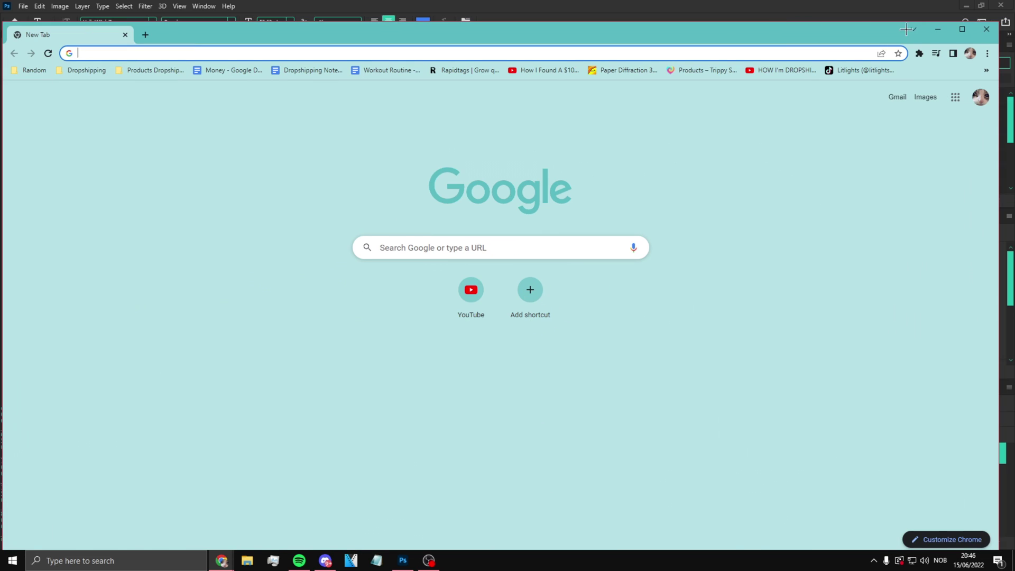
pyautogui.click(958, 29)
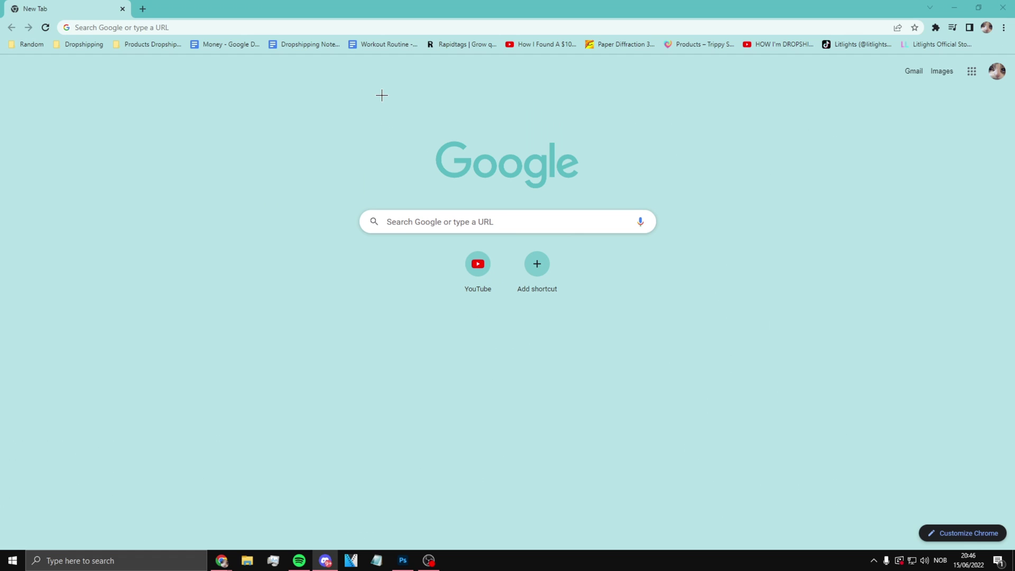
# Search Google for "killua pfp" and show the image results
pyautogui.click(116, 27)
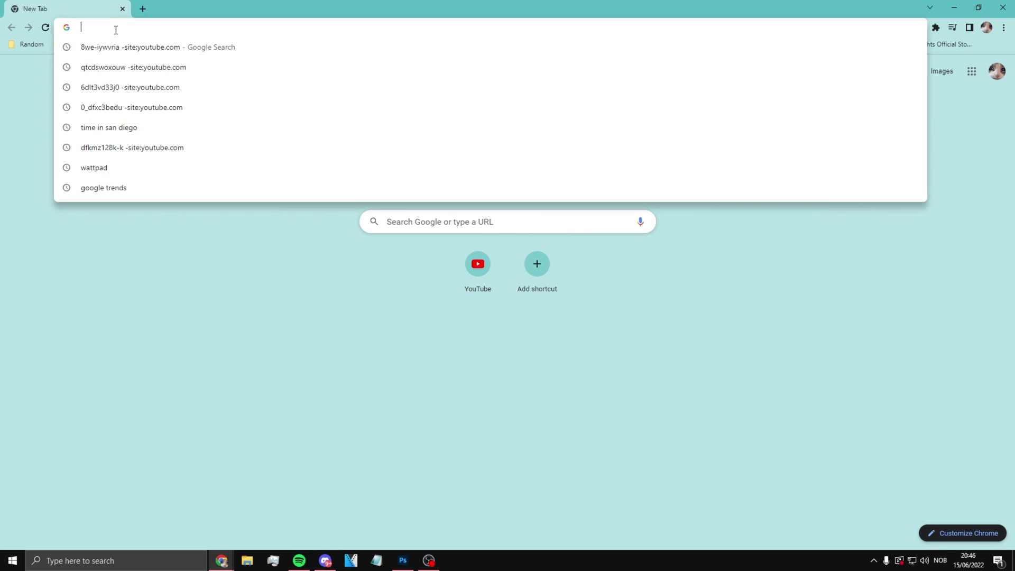
pyautogui.write('killua pfp')
pyautogui.press('Return')
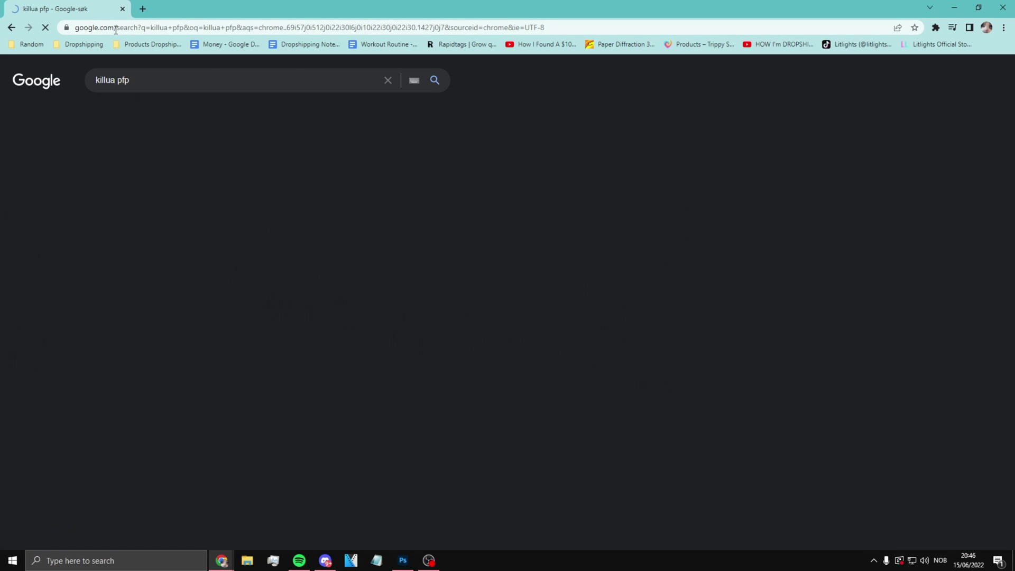
pyautogui.click(150, 111)
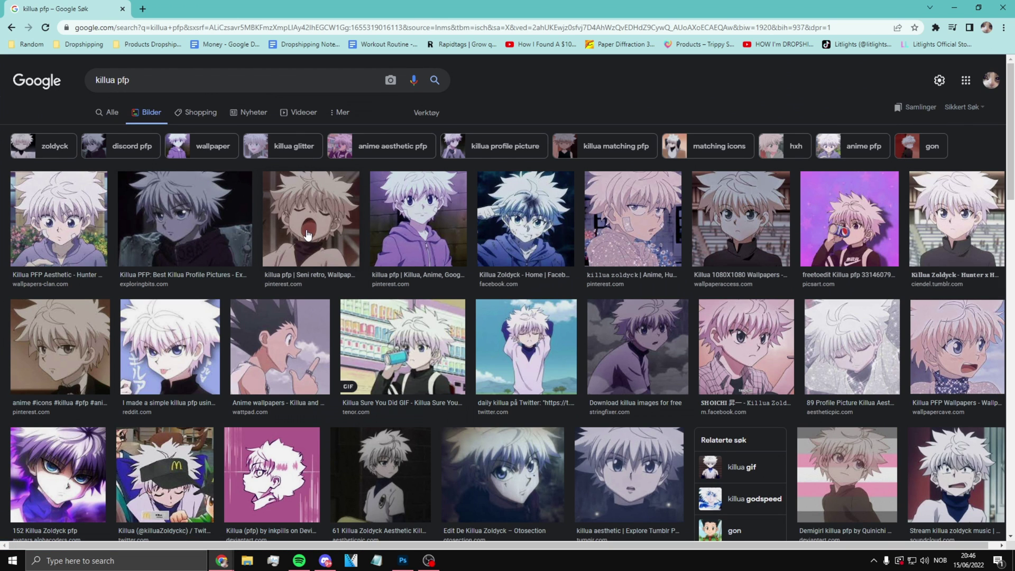
# Copy the picture of Killua yawning with closed eyes and paste it into the new Photoshop document
pyautogui.click(309, 234)
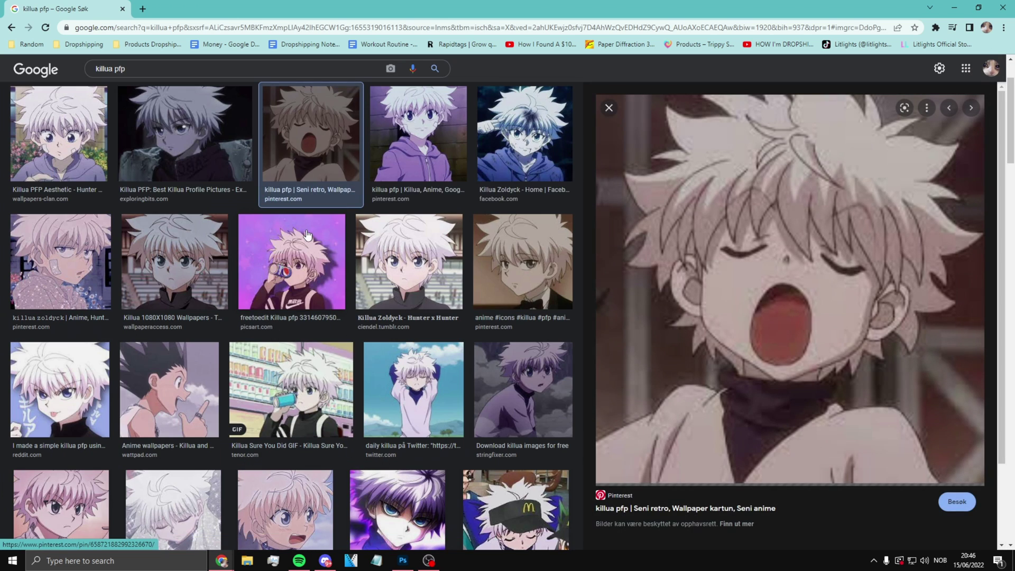
pyautogui.rightClick(837, 298)
pyautogui.click(875, 420)
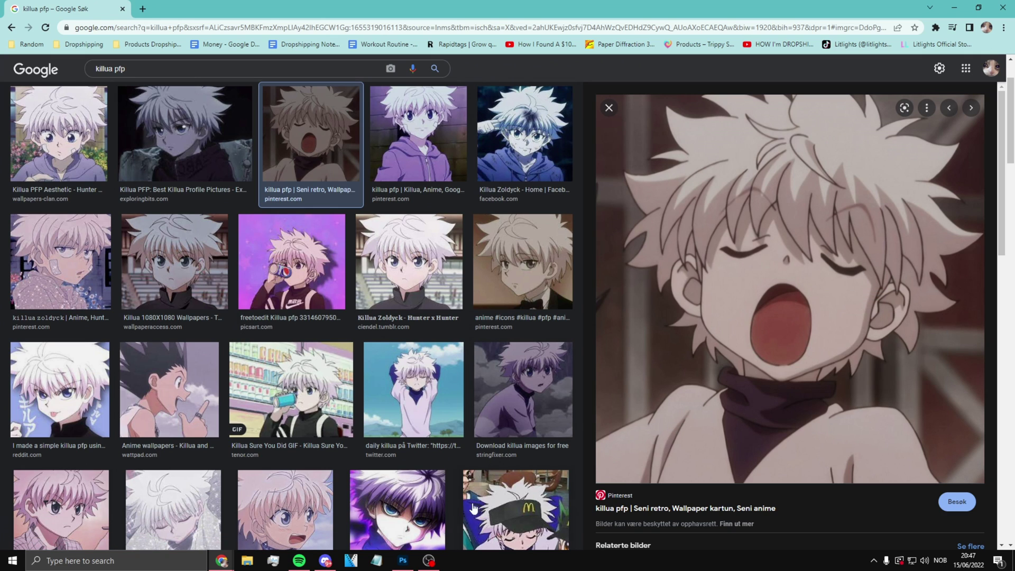
pyautogui.click(403, 560)
pyautogui.hotkey('ctrl', 'v')
# Align the pasted picture to the canvas corner and scale it to fill the 800 x 800 px canvas
pyautogui.hotkey('ctrl', 't')
pyautogui.moveTo(449, 410); pyautogui.dragTo(436, 397)
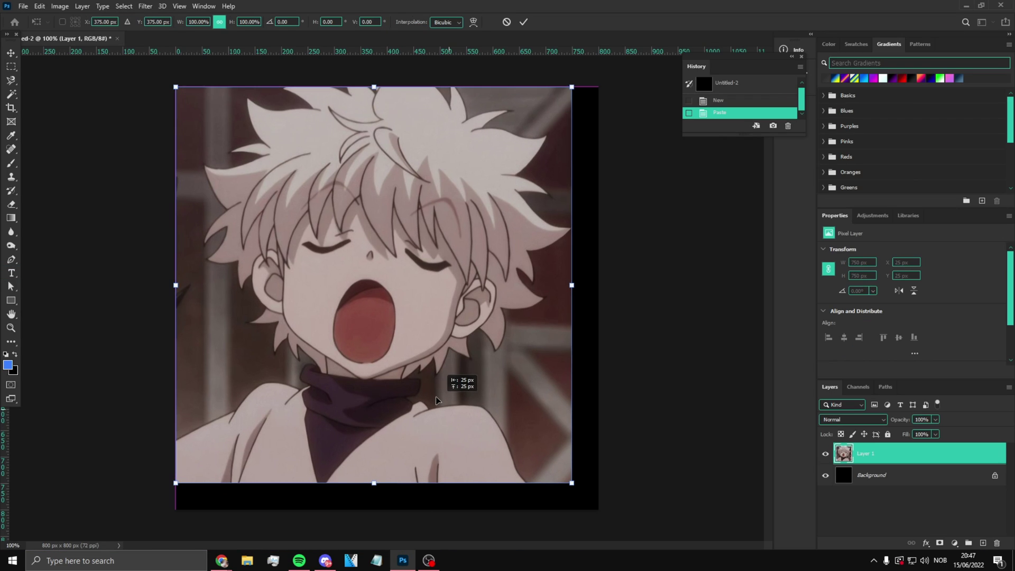
pyautogui.moveTo(572, 483); pyautogui.dragTo(598, 509)
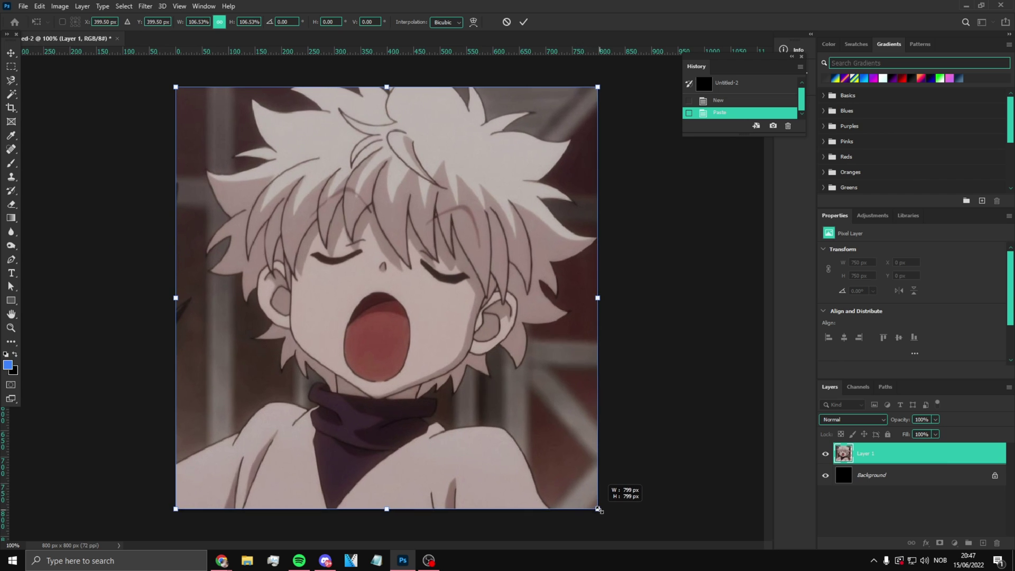
pyautogui.press('Return')
pyautogui.press('t')
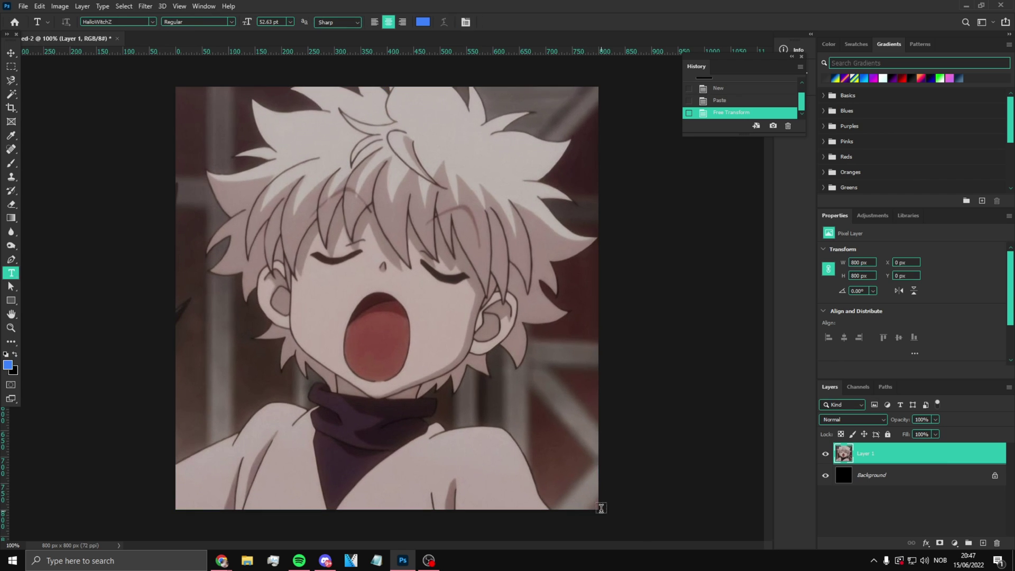
# Convert the black Background into a regular layer and delete it
pyautogui.doubleClick(896, 478)
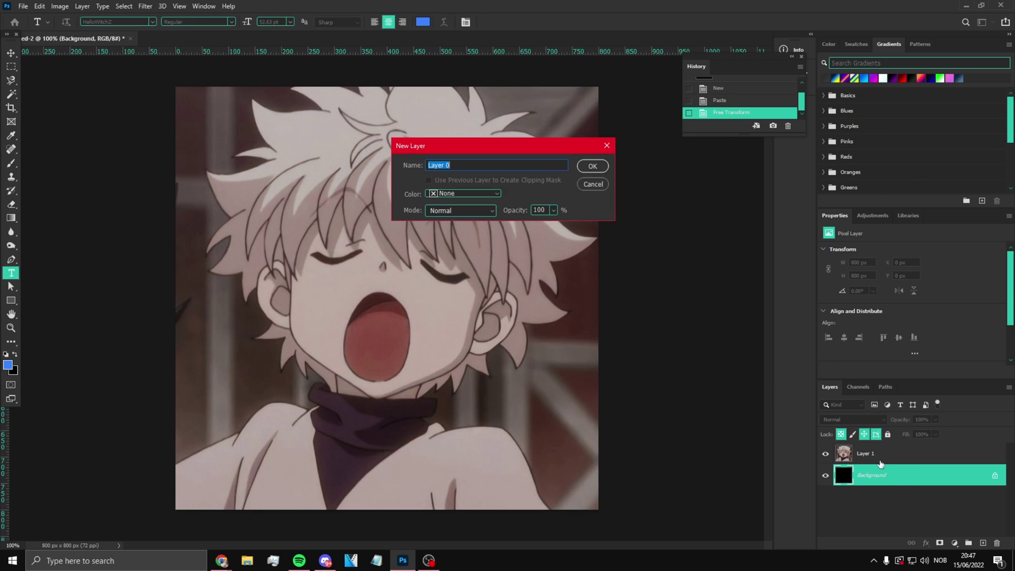
pyautogui.press('Return')
pyautogui.press('Delete')
# Duplicate the picture layer and apply a Gaussian Blur with a radius of 10 pixels to the copy
pyautogui.hotkey('ctrl', 'j')
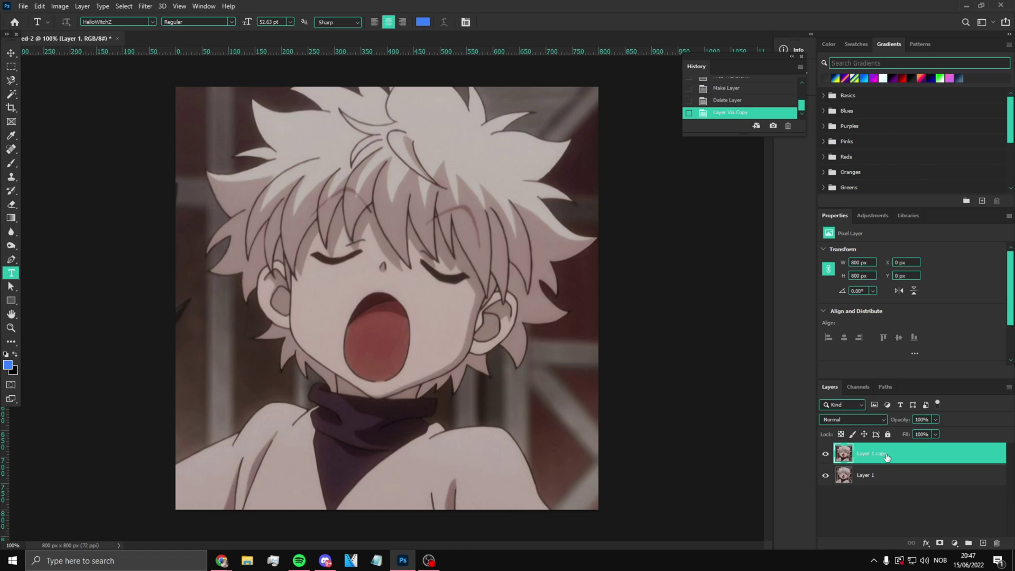
pyautogui.hotkey('ctrl', 'z')
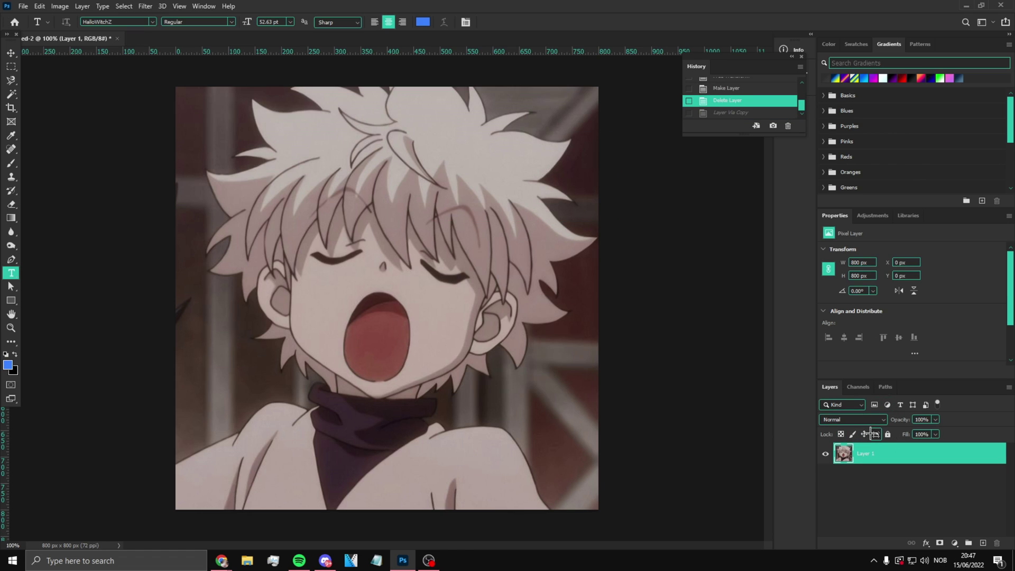
pyautogui.hotkey('ctrl', 'shift', 'z')
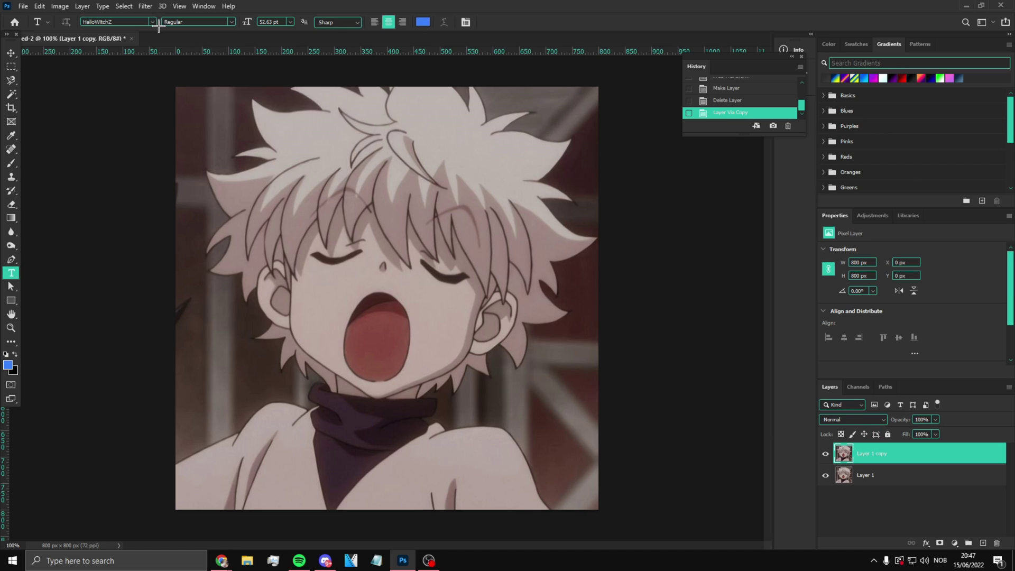
pyautogui.click(145, 5)
pyautogui.moveTo(185, 141)
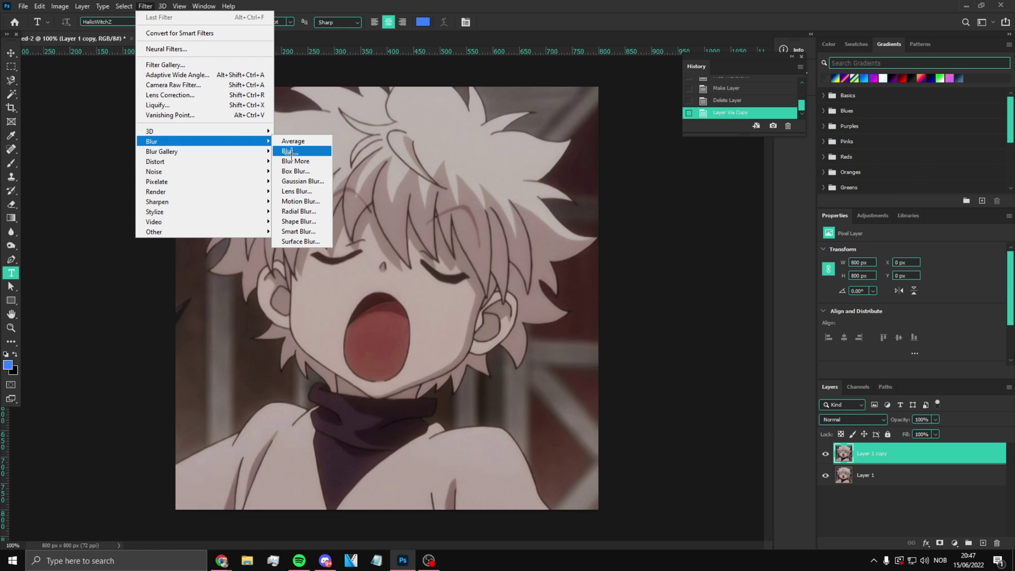
pyautogui.click(302, 181)
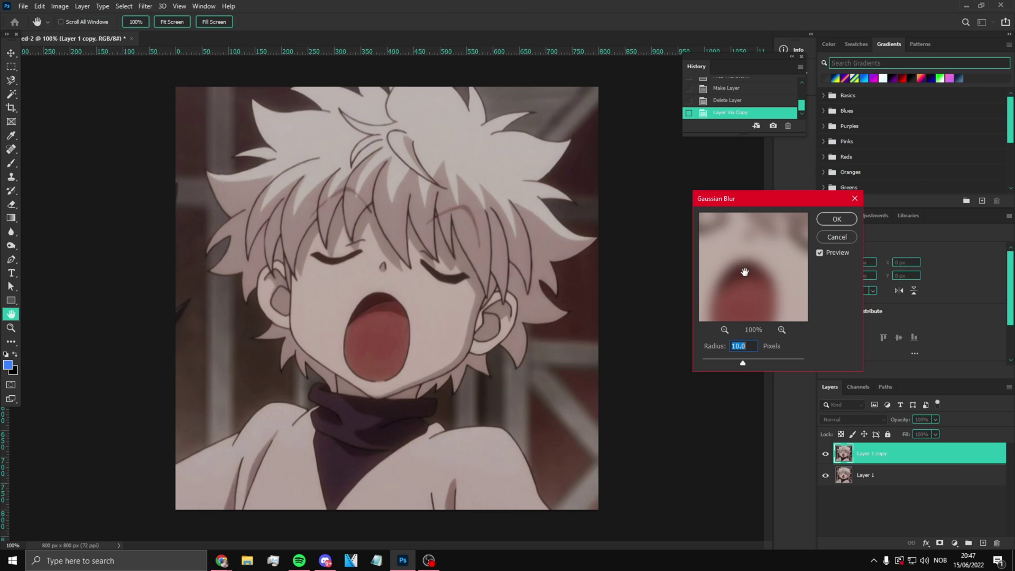
pyautogui.click(838, 219)
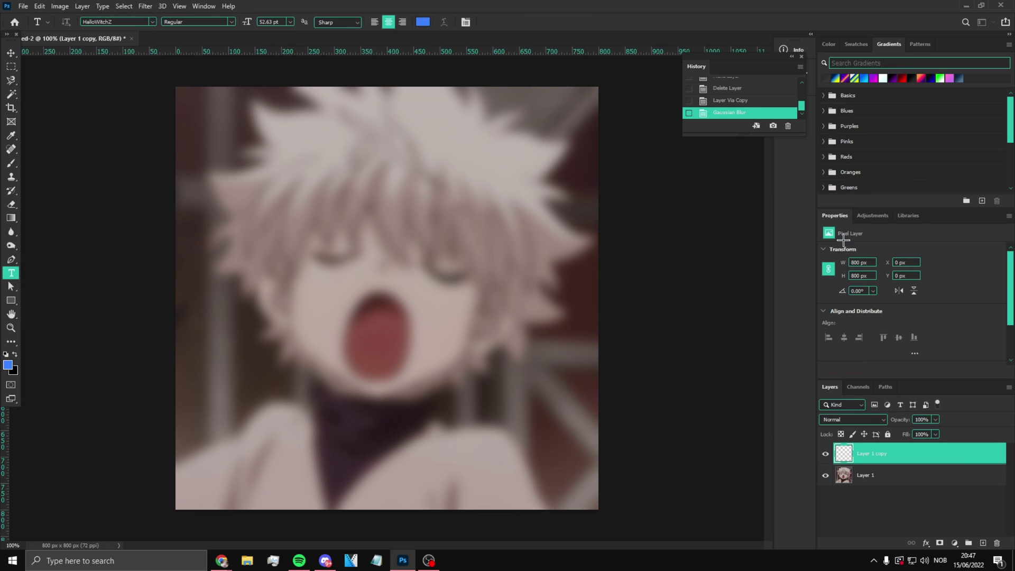
# Set the blurred copy's blend mode to Overlay
pyautogui.click(846, 419)
pyautogui.click(846, 414)
pyautogui.click(873, 467)
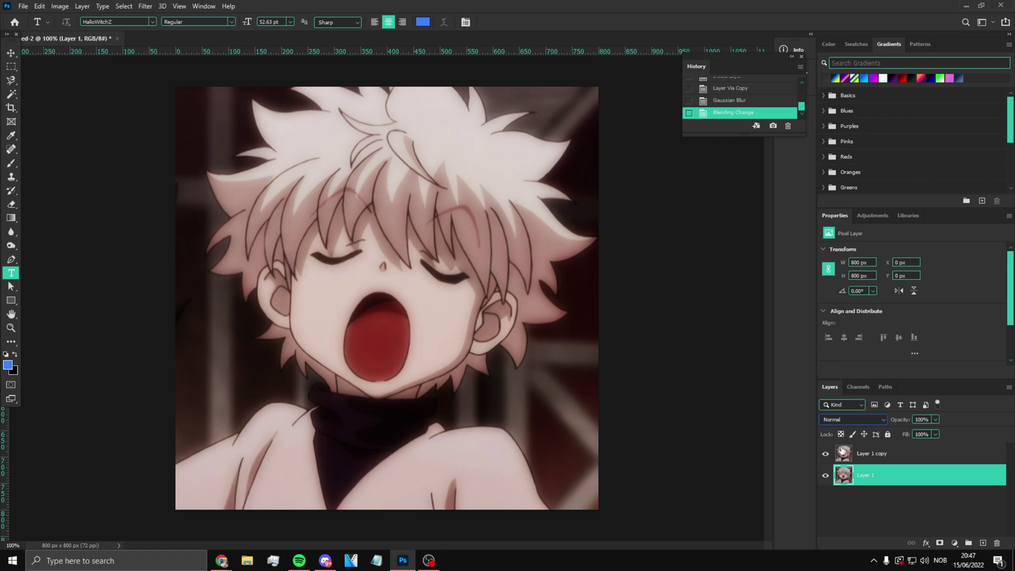
# Duplicate the blurred Overlay layer and set the duplicate to Lighten at 65% opacity
pyautogui.click(852, 453)
pyautogui.hotkey('ctrl', 'j')
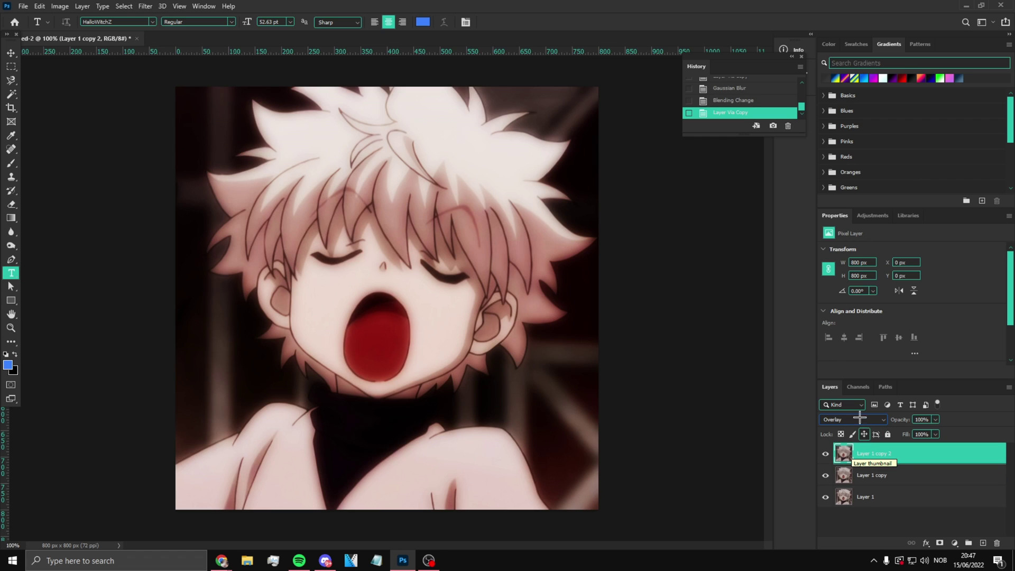
pyautogui.click(852, 419)
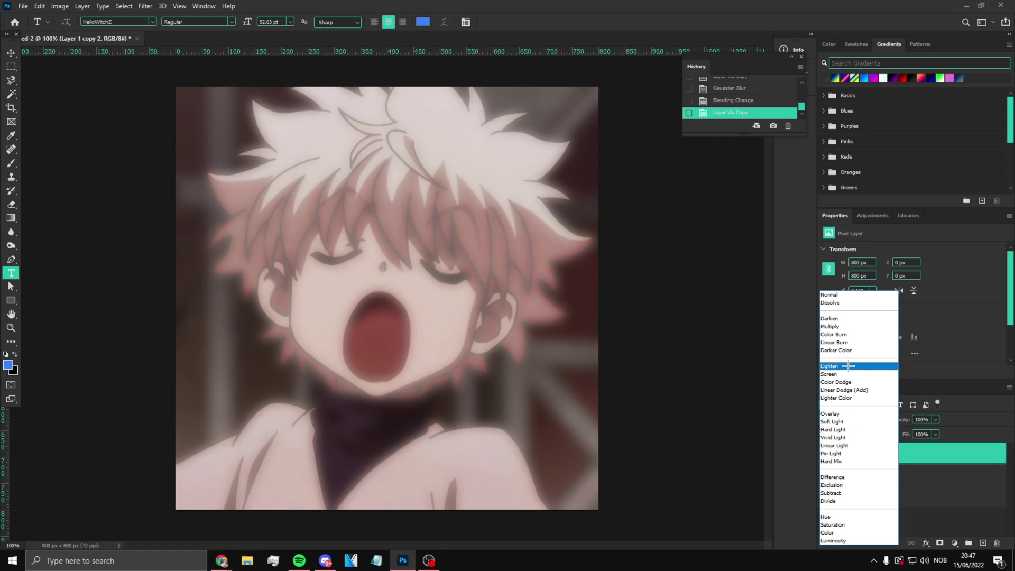
pyautogui.click(848, 366)
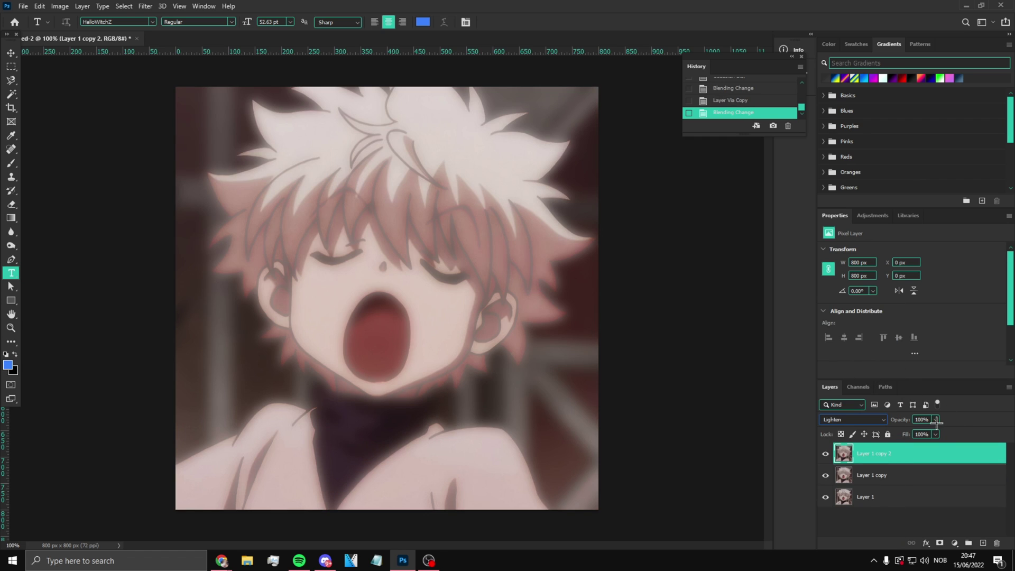
pyautogui.click(935, 420)
pyautogui.moveTo(938, 432)
pyautogui.mouseDown()
pyautogui.moveTo(909, 432)
pyautogui.moveTo(922, 432)
pyautogui.mouseUp()
pyautogui.click(896, 465)
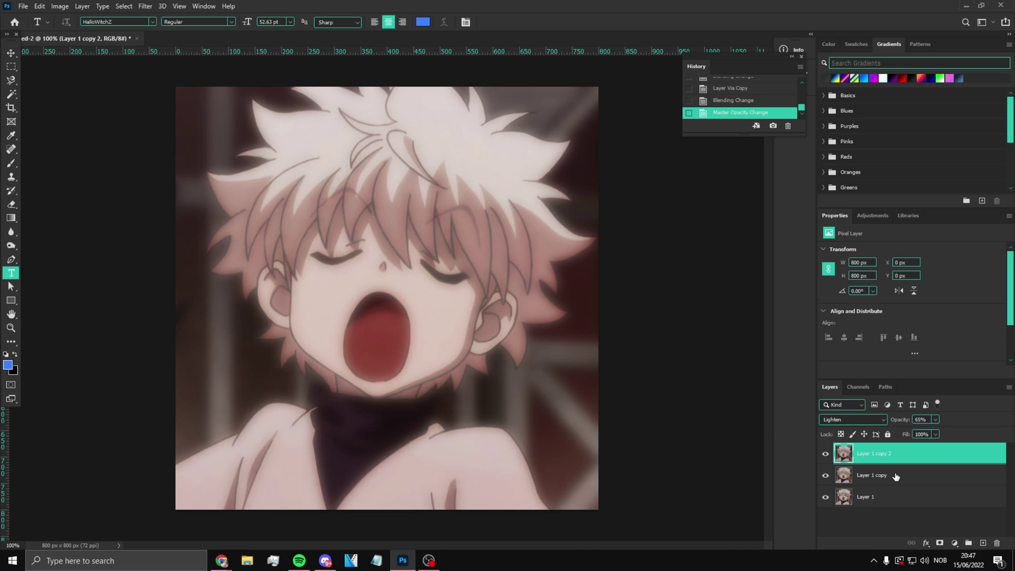
# Duplicate the Lighten layer, set the duplicate to Linear Dodge (Add) at 12% opacity, and toggle its visibility to compare
pyautogui.hotkey('ctrl', 'j')
pyautogui.click(853, 419)
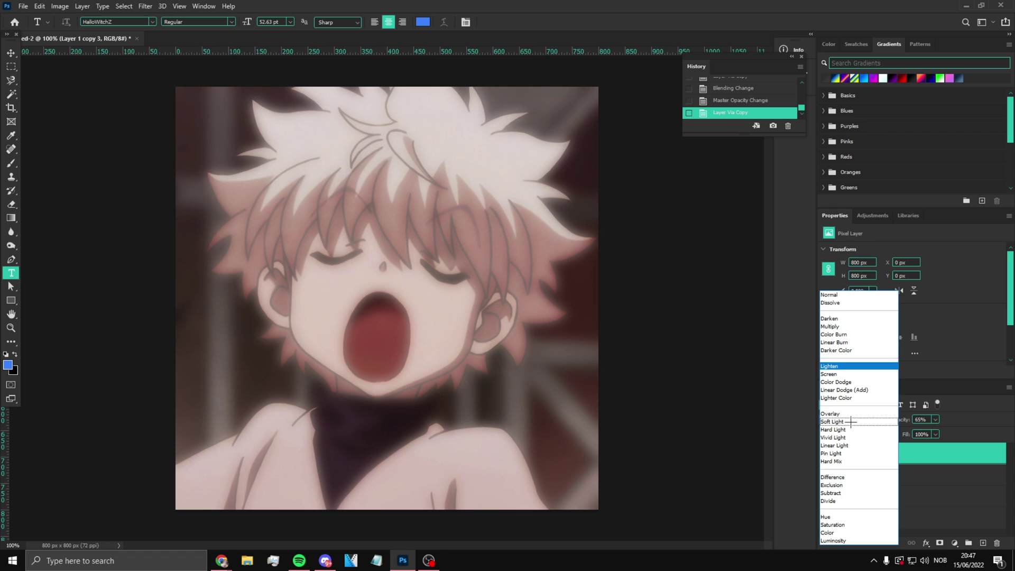
pyautogui.click(856, 389)
pyautogui.moveTo(926, 420); pyautogui.dragTo(902, 423)
pyautogui.write('12')
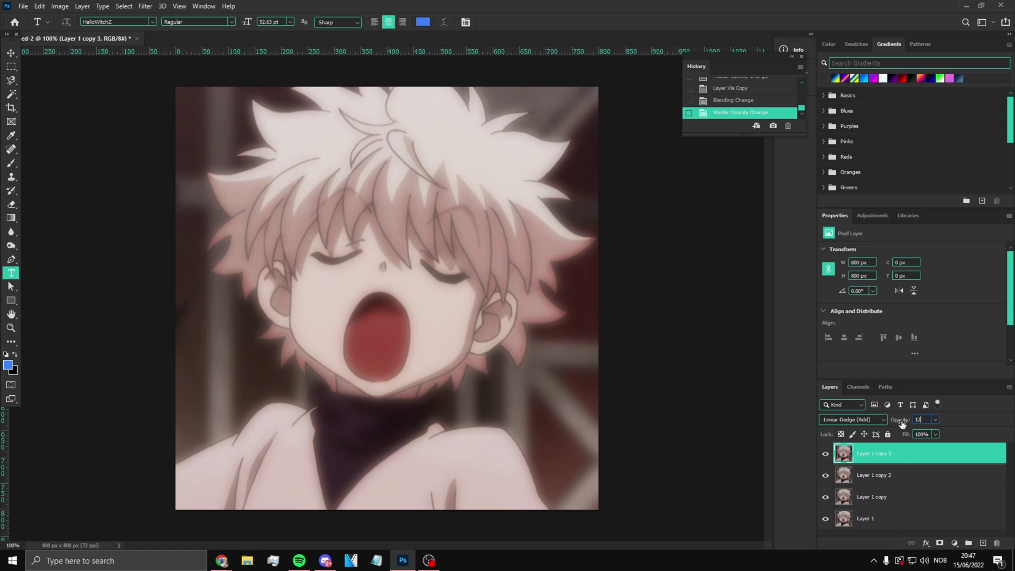
pyautogui.click(825, 454)
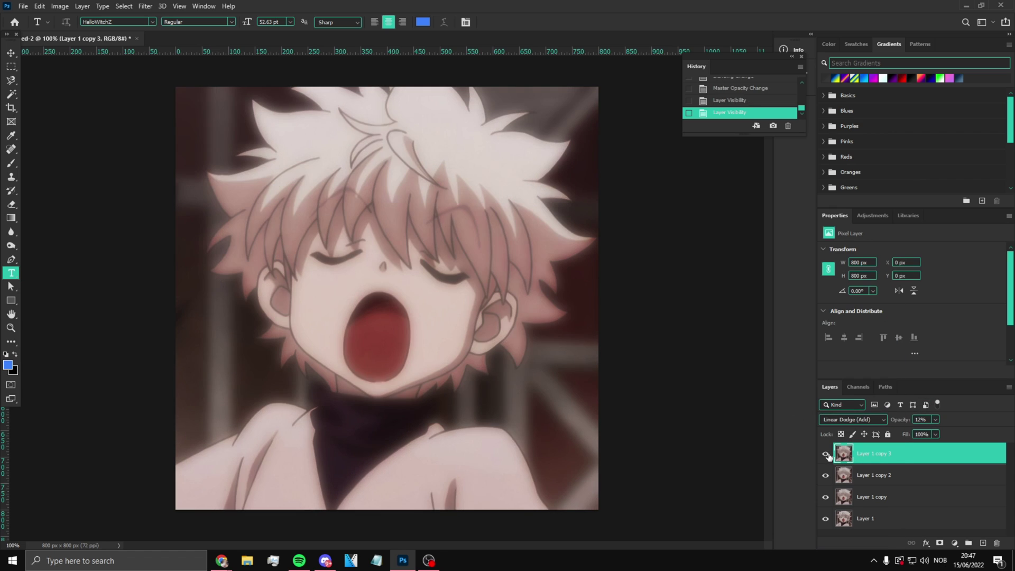
pyautogui.click(825, 454)
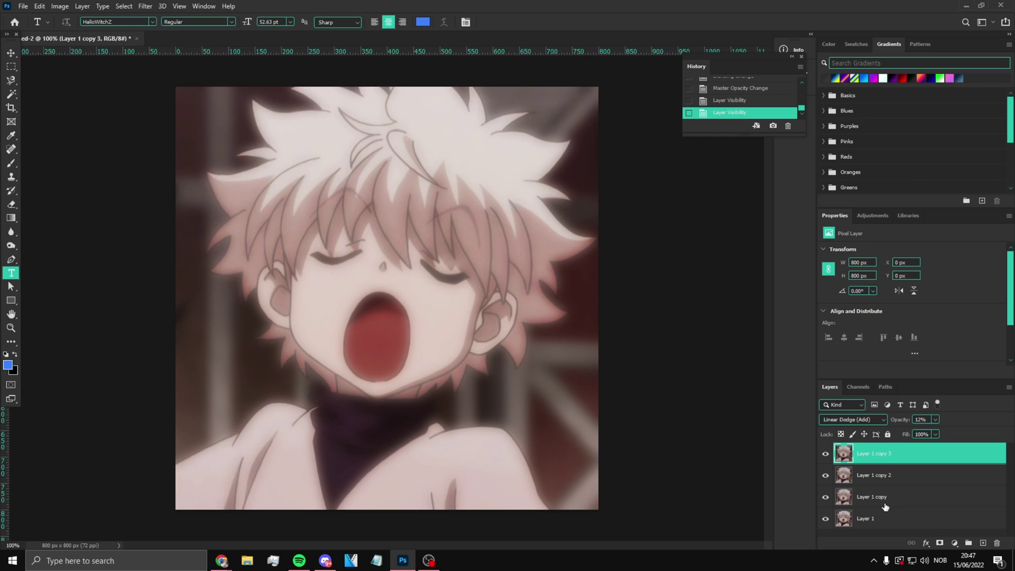
# Duplicate the original picture layer at the base of the stack and apply a Motion Blur with angle 36° and distance 54 pixels
pyautogui.hotkey('ctrl', 'j')
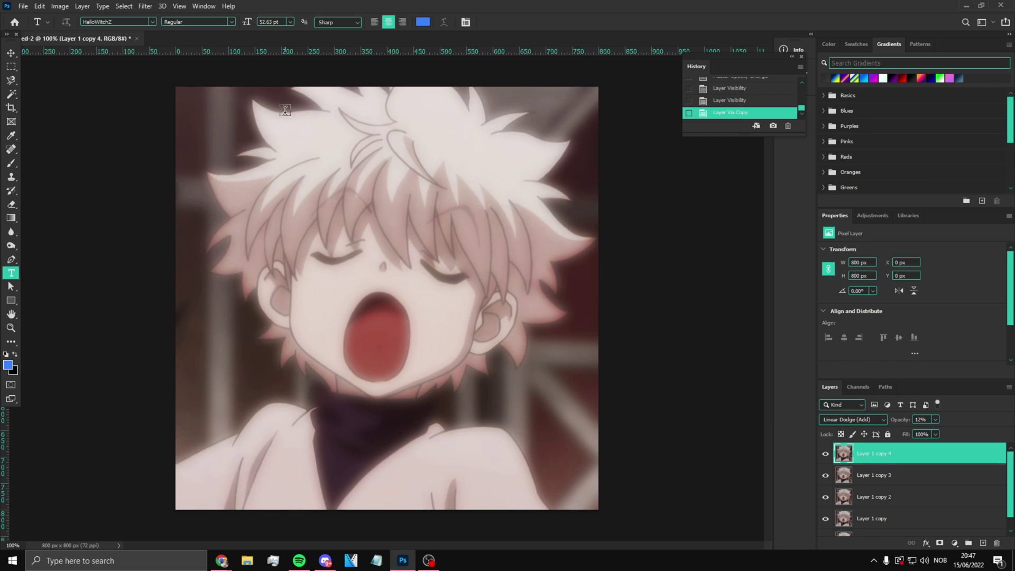
pyautogui.hotkey('ctrl', 'z')
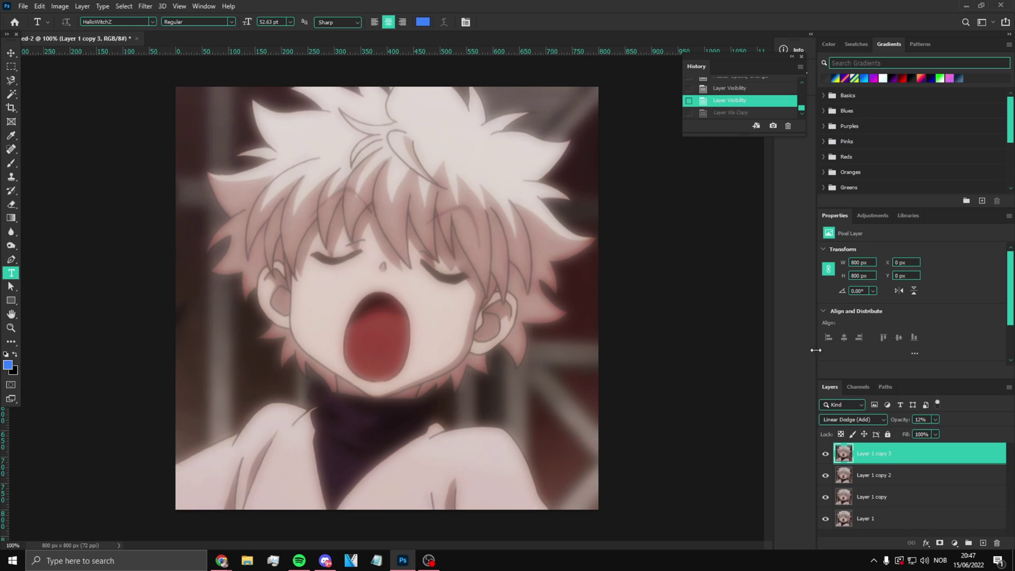
pyautogui.click(900, 520)
pyautogui.hotkey('ctrl', 'j')
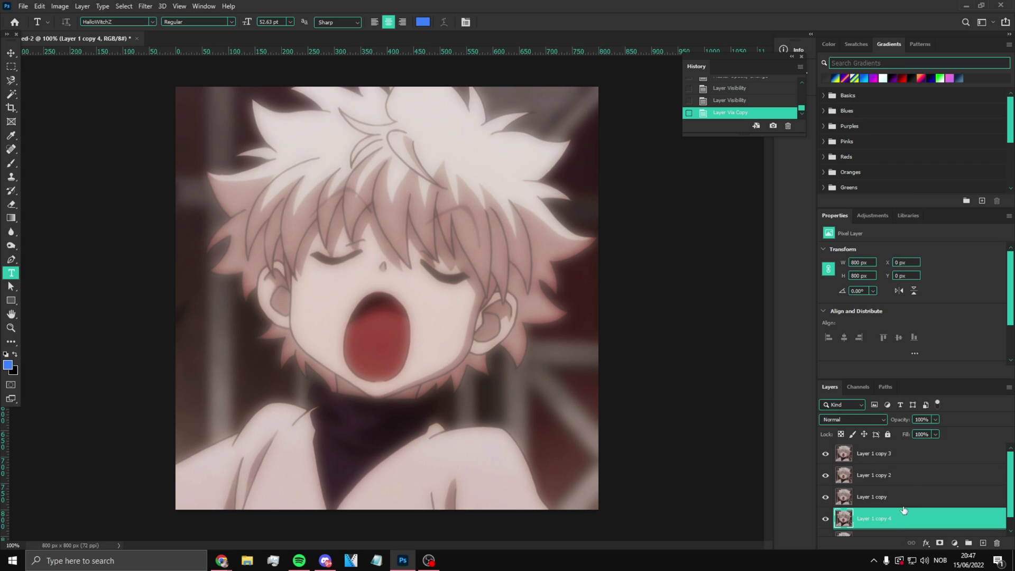
pyautogui.click(143, 6)
pyautogui.moveTo(159, 141)
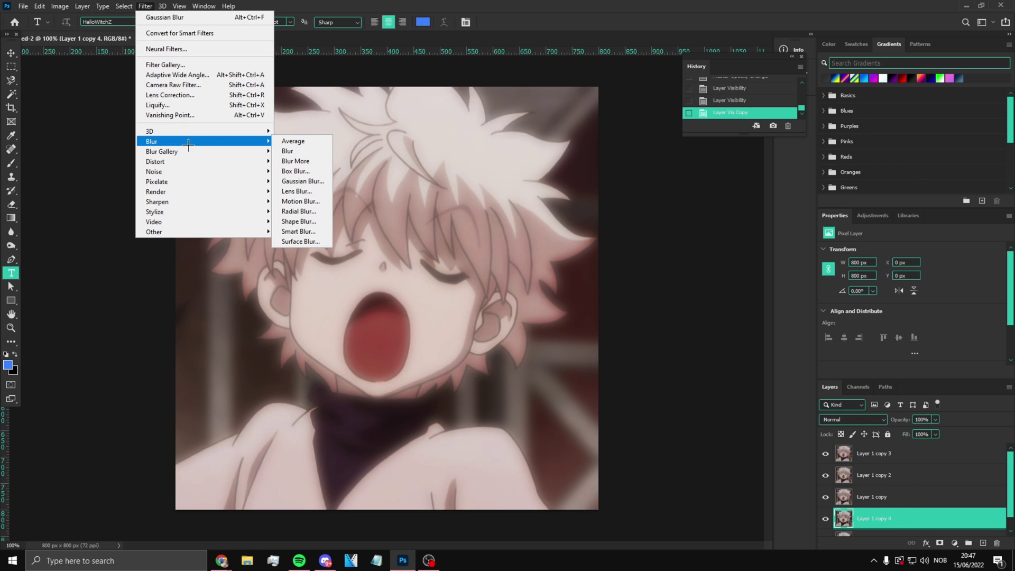
pyautogui.click(300, 201)
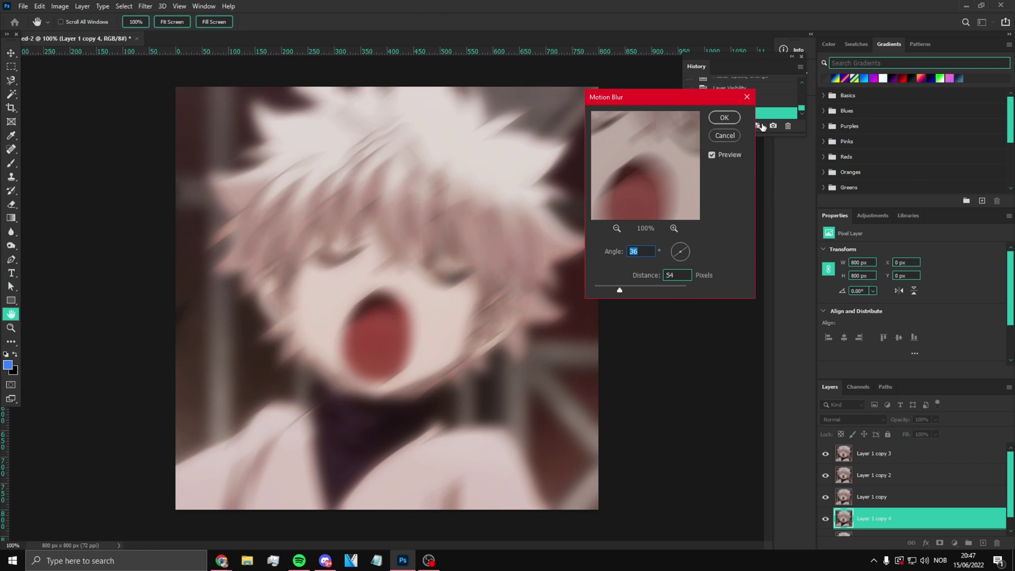
pyautogui.click(724, 118)
pyautogui.press('t')
# Set the motion-blurred copy's blend mode to Overlay and toggle its visibility to compare
pyautogui.click(852, 419)
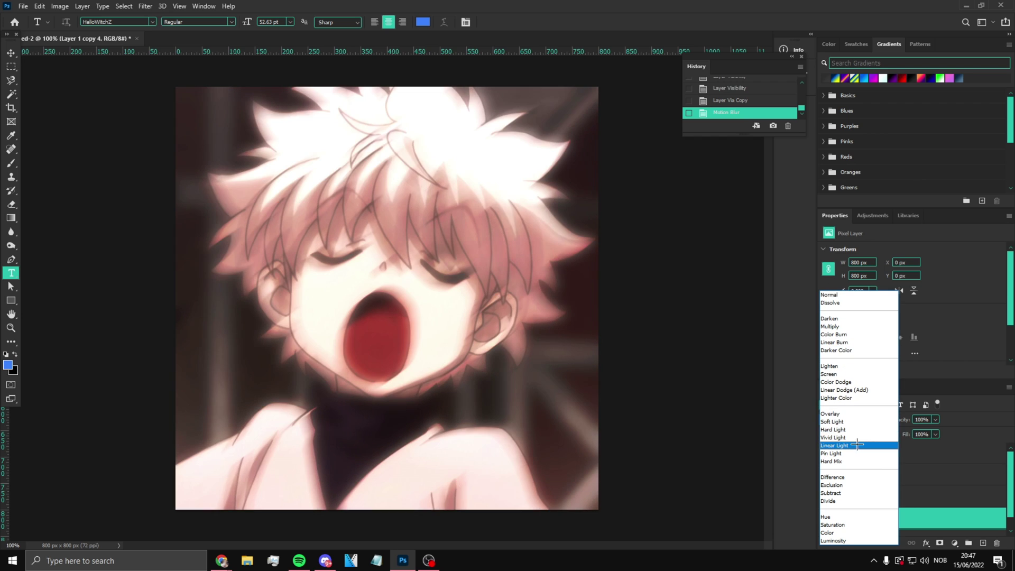
pyautogui.click(845, 413)
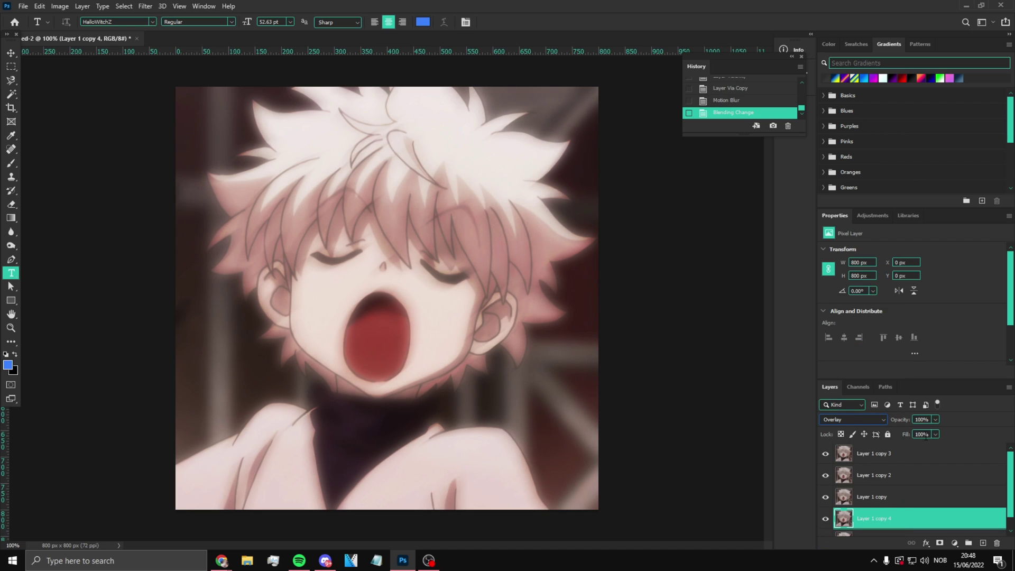
pyautogui.scroll(-1, 885, 528)
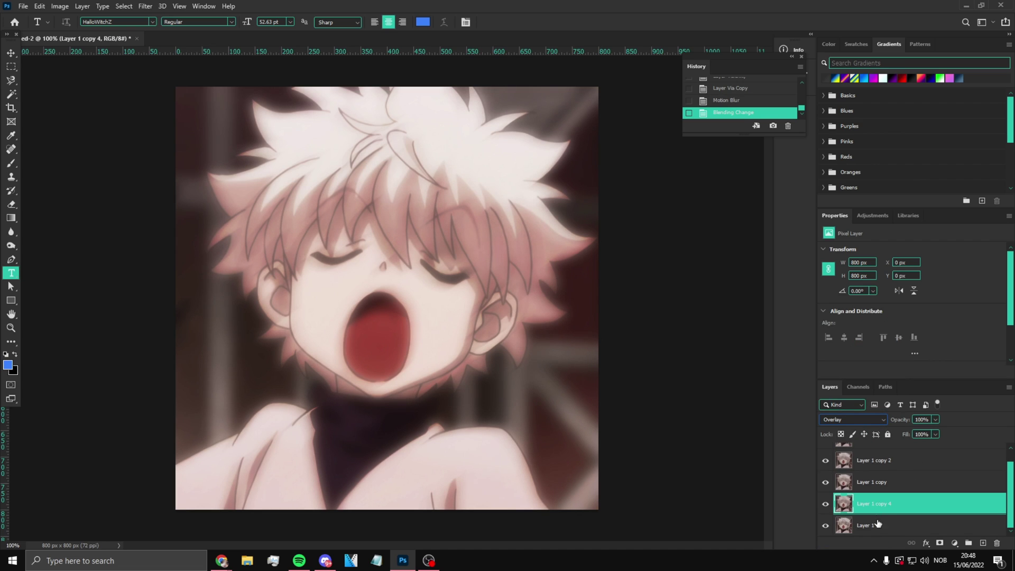
pyautogui.click(824, 507)
pyautogui.click(824, 506)
pyautogui.hotkey('ctrl', 'j')
pyautogui.hotkey('ctrl', 'z')
pyautogui.scroll(-2, 132, 341)
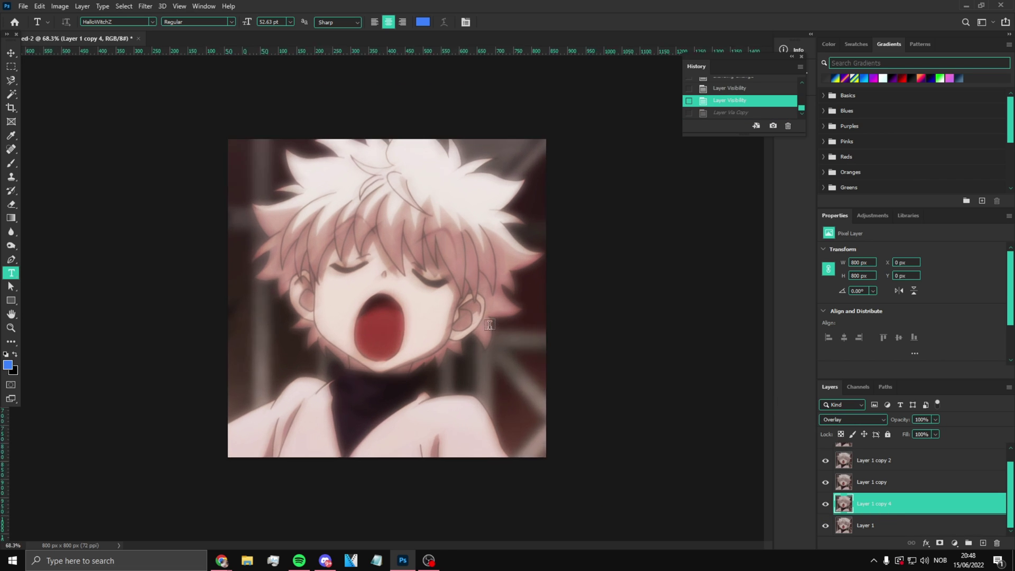
pyautogui.scroll(2, 131, 341)
pyautogui.scroll(-3, 131, 341)
pyautogui.click(11, 328)
pyautogui.rightClick(419, 310)
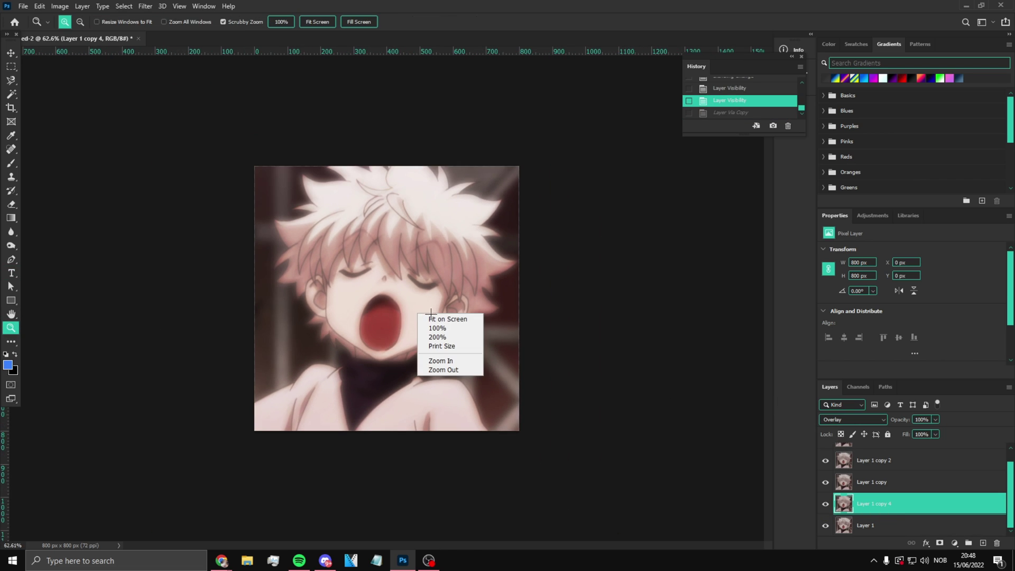
pyautogui.click(439, 319)
pyautogui.scroll(1, 868, 503)
# Add a Gradient Map adjustment layer above the topmost picture copy
pyautogui.click(878, 458)
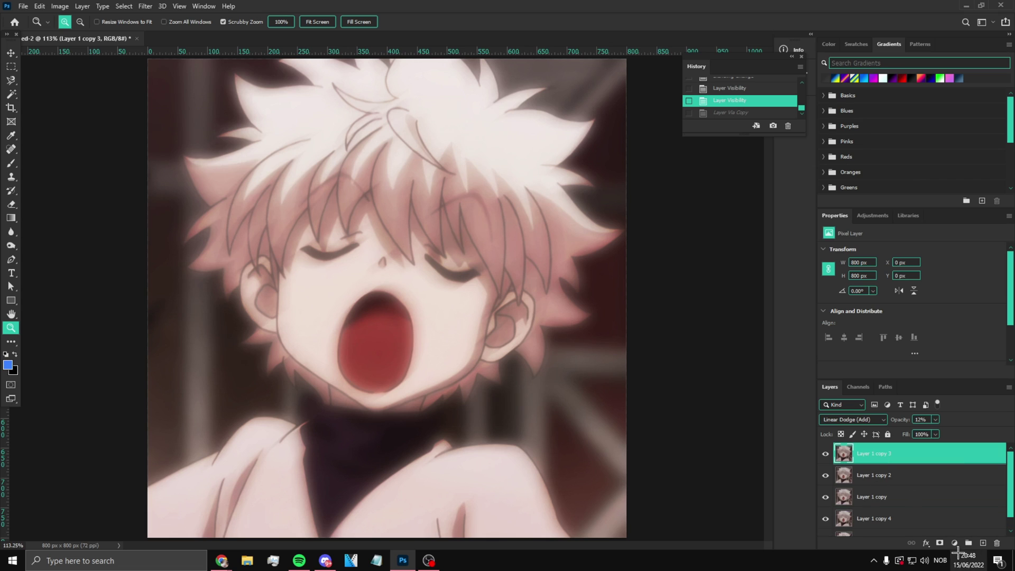
pyautogui.click(954, 543)
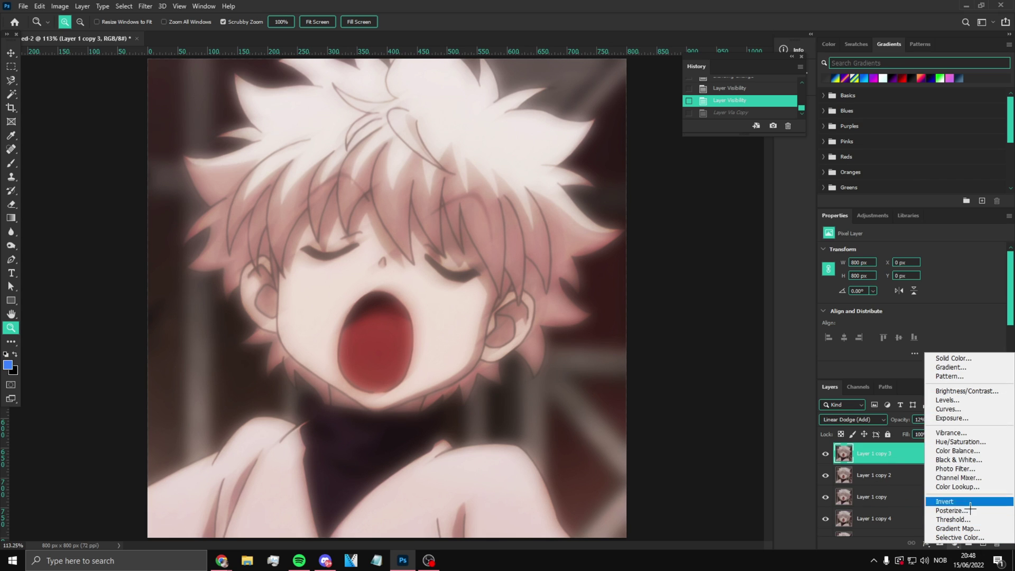
pyautogui.click(970, 527)
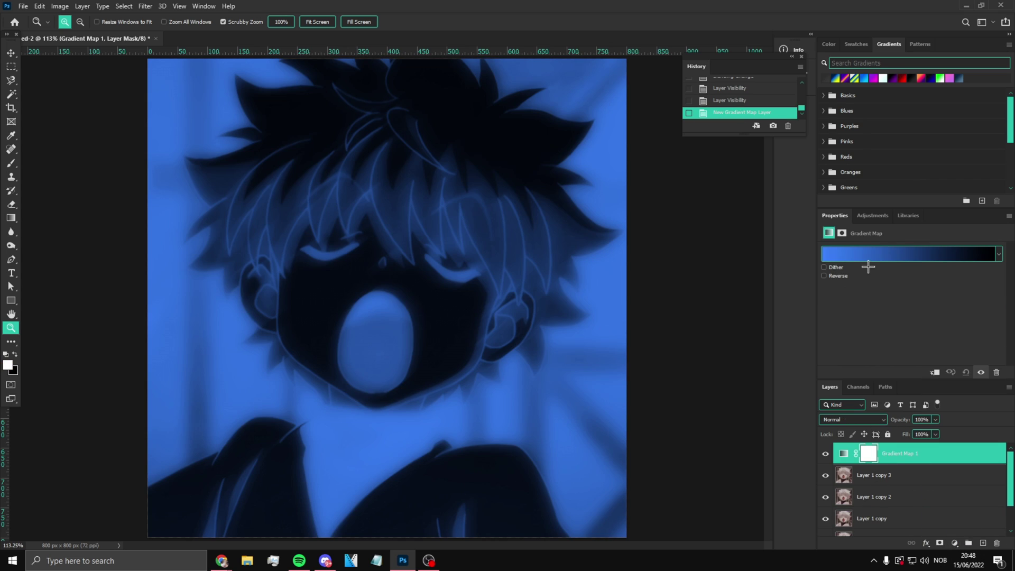
pyautogui.click(844, 264)
pyautogui.moveTo(770, 323)
pyautogui.mouseDown()
pyautogui.moveTo(984, 327)
pyautogui.moveTo(760, 335)
pyautogui.mouseUp()
pyautogui.moveTo(980, 328); pyautogui.dragTo(990, 322)
pyautogui.click(817, 366)
pyautogui.click(776, 161)
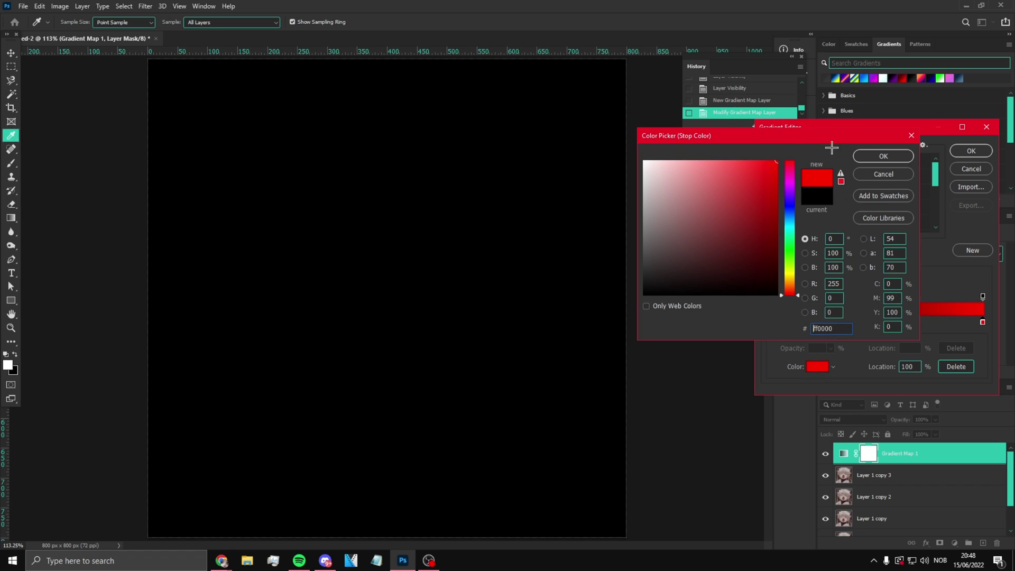
pyautogui.moveTo(767, 190); pyautogui.dragTo(789, 217)
pyautogui.click(744, 219)
pyautogui.click(883, 173)
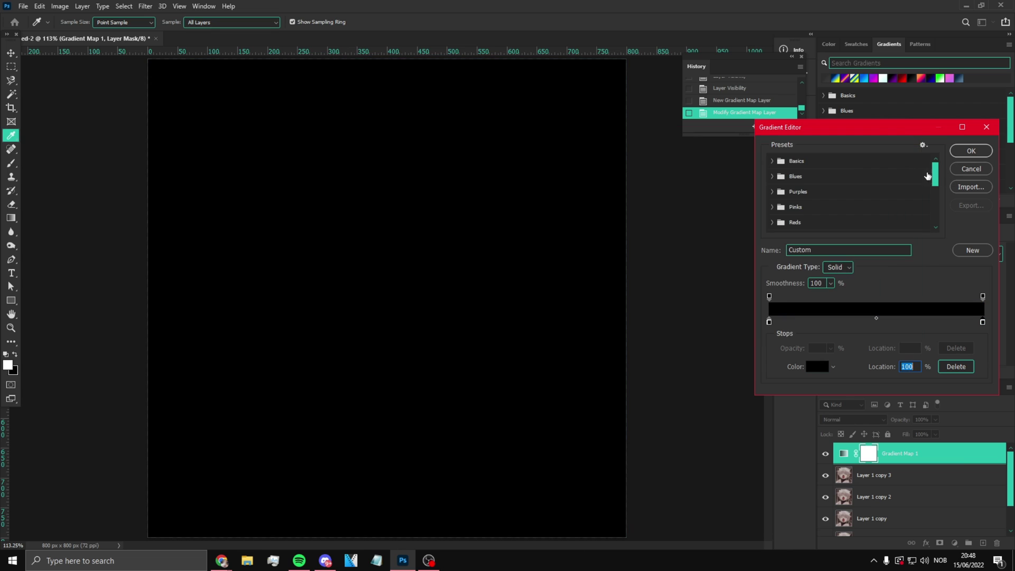
pyautogui.click(983, 167)
pyautogui.press('z')
# Delete the Gradient Map adjustment layer together with its mask
pyautogui.click(888, 470)
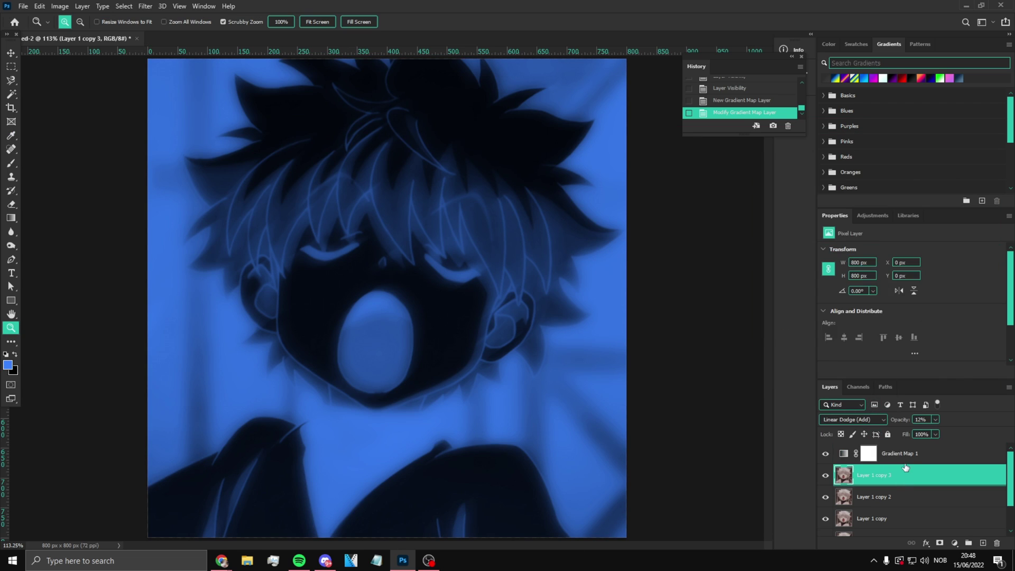
pyautogui.click(904, 461)
pyautogui.press('Delete')
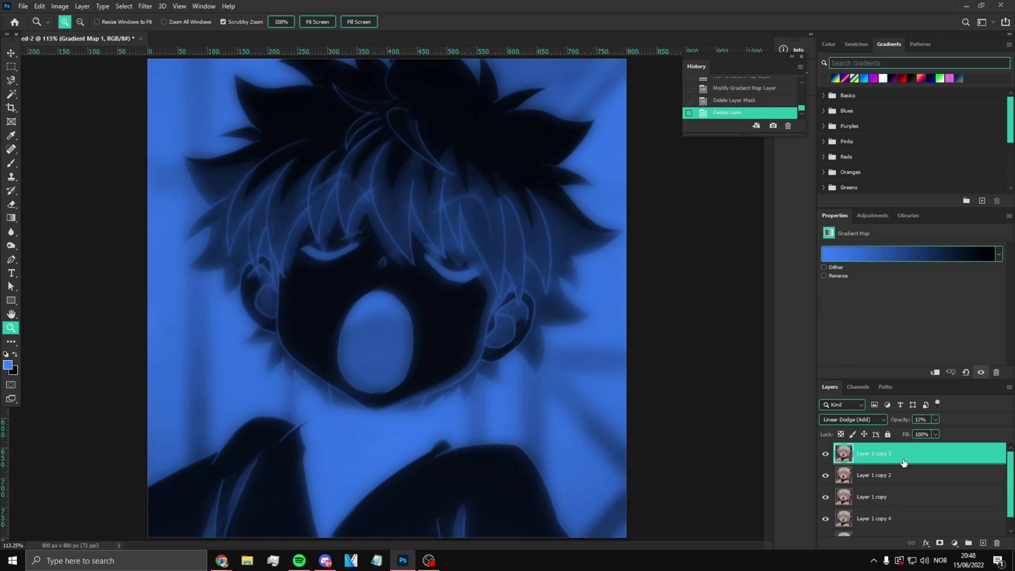
pyautogui.press('Delete')
# Select all the picture layers and combine them into one layer group
pyautogui.scroll(-1, 917, 458)
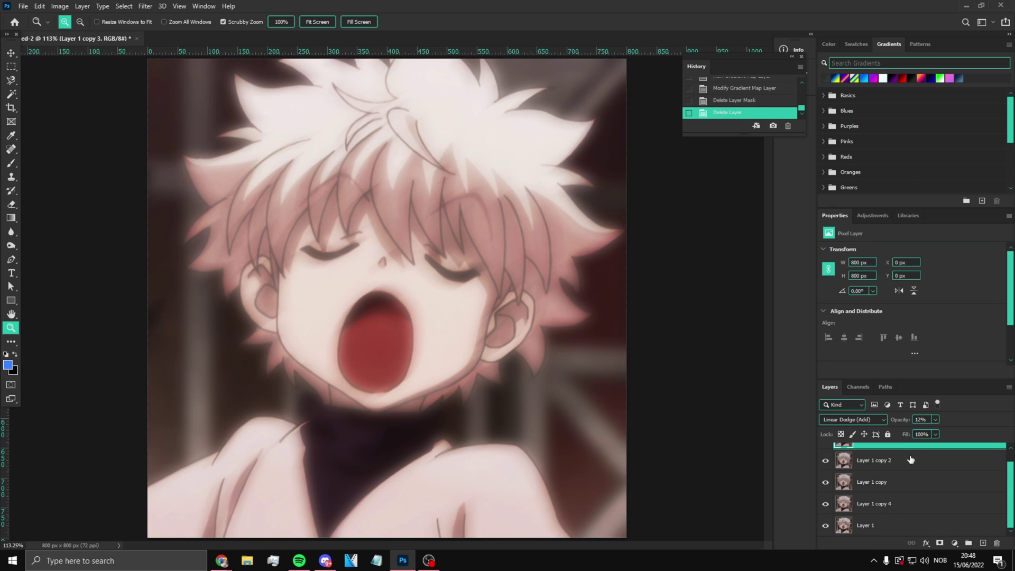
pyautogui.keyDown('shift'); pyautogui.click(903, 533); pyautogui.keyUp('shift')
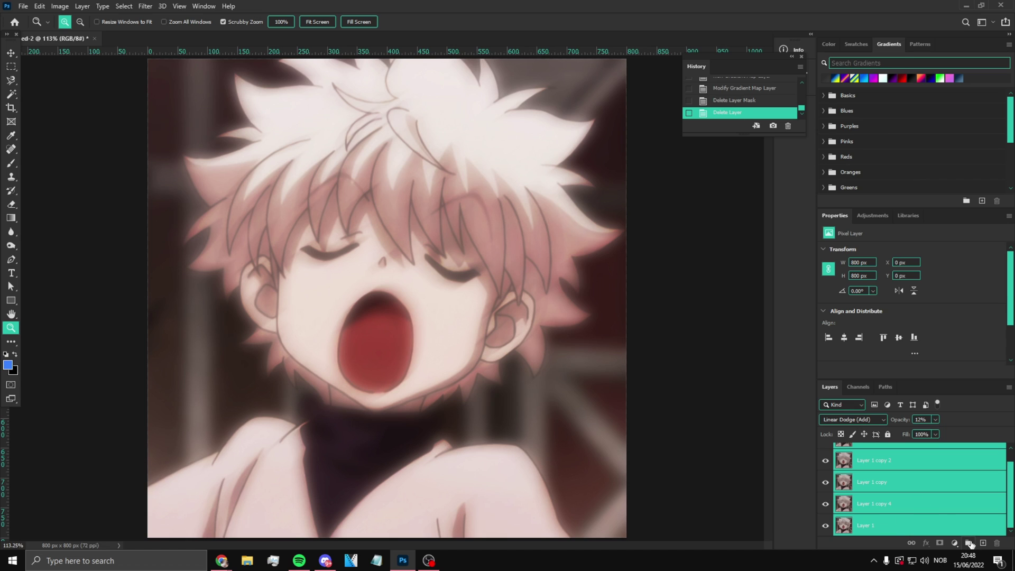
pyautogui.click(969, 543)
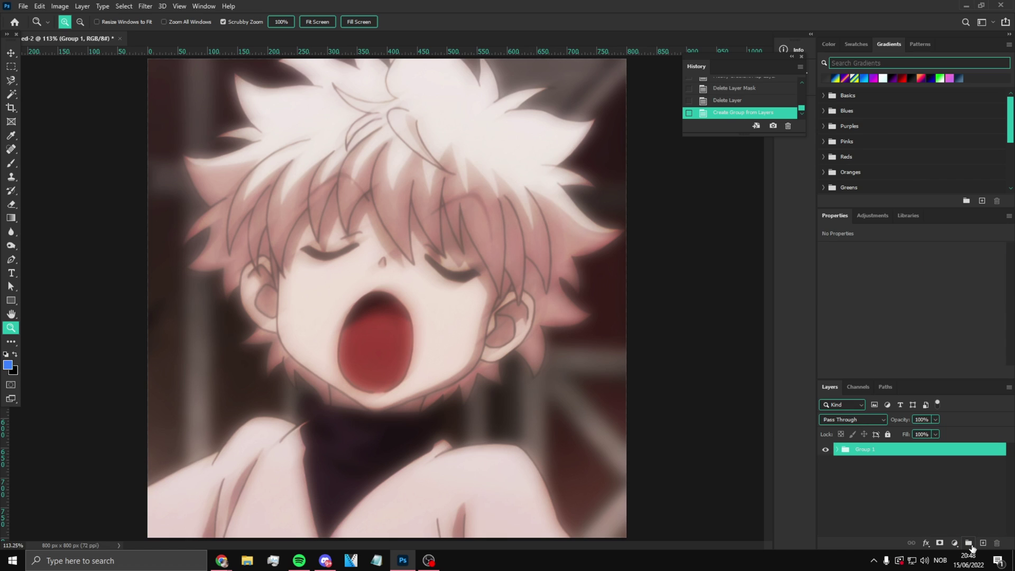
# Duplicate the group, merge the duplicate into a single layer, and hide the original group
pyautogui.hotkey('ctrl', 'j')
pyautogui.hotkey('ctrl', 'e')
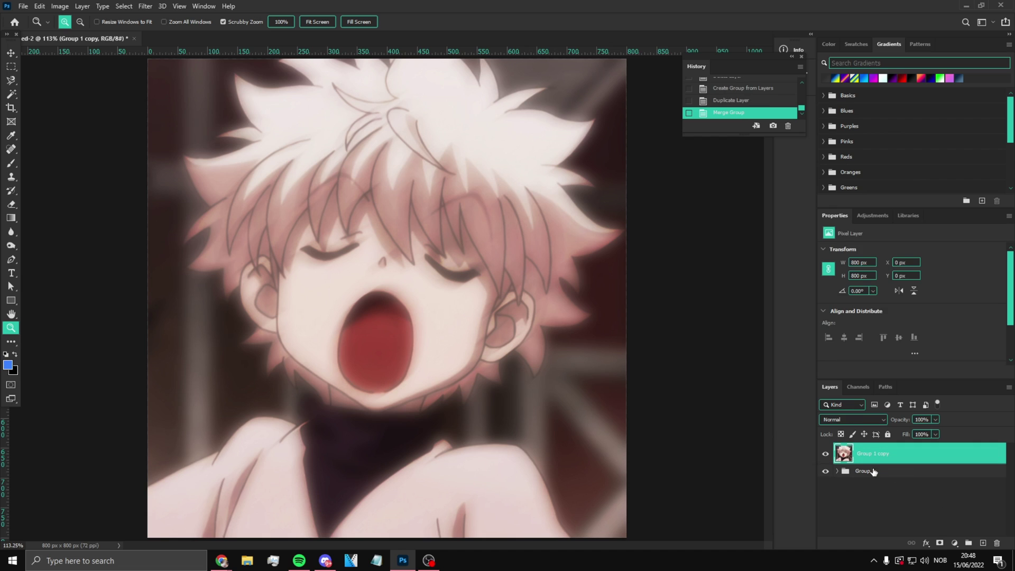
pyautogui.click(826, 471)
# Open the Camera Raw Filter on the merged layer and set Temperature +2, Tint -3, Exposure -0.15, Contrast +10, Highlights -4, Shadows +16, Whites -11, Blacks -7
pyautogui.click(146, 6)
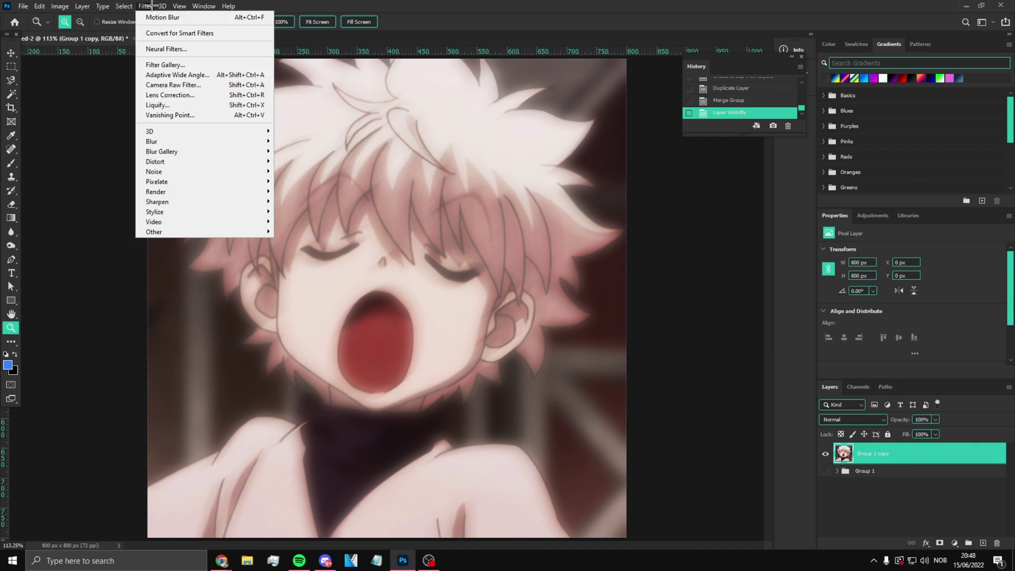
pyautogui.click(187, 88)
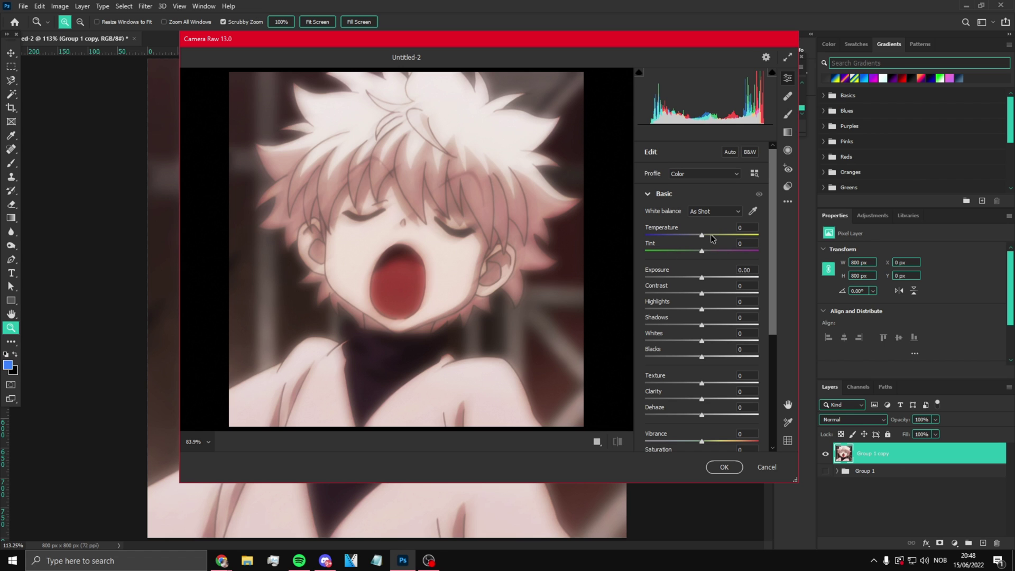
pyautogui.moveTo(702, 235); pyautogui.dragTo(775, 386)
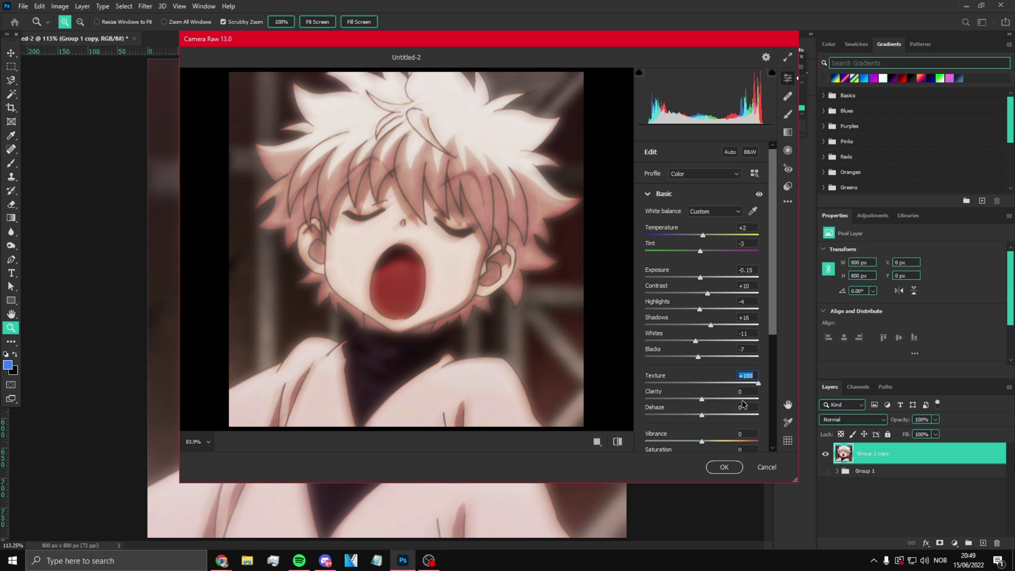
# Set Texture to -8, Clarity to -15, Dehaze to +1 and Vibrance to +13, and apply the Camera Raw Filter
pyautogui.moveTo(702, 400); pyautogui.dragTo(651, 397)
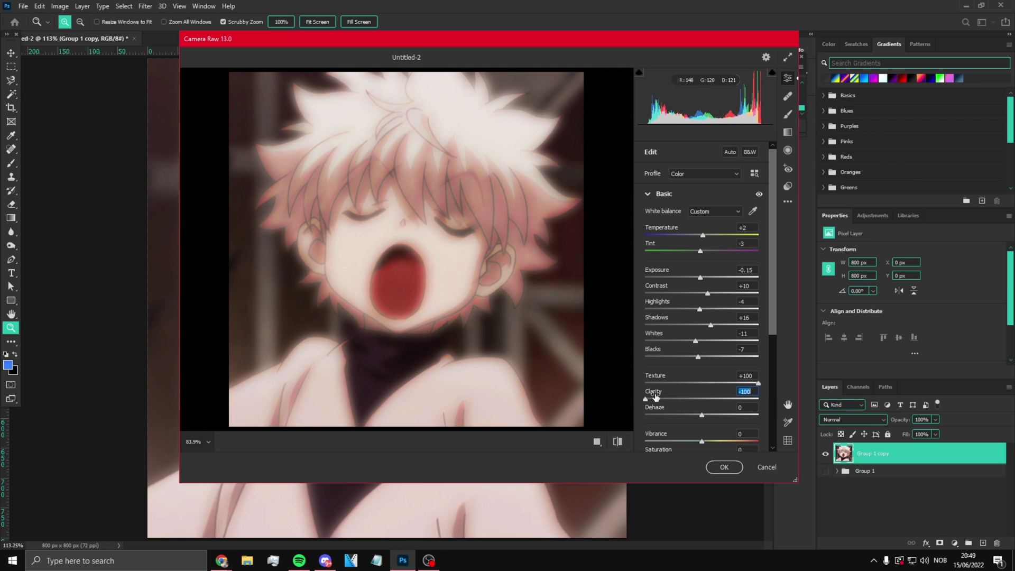
pyautogui.moveTo(756, 384); pyautogui.dragTo(709, 441)
pyautogui.scroll(-2, 697, 426)
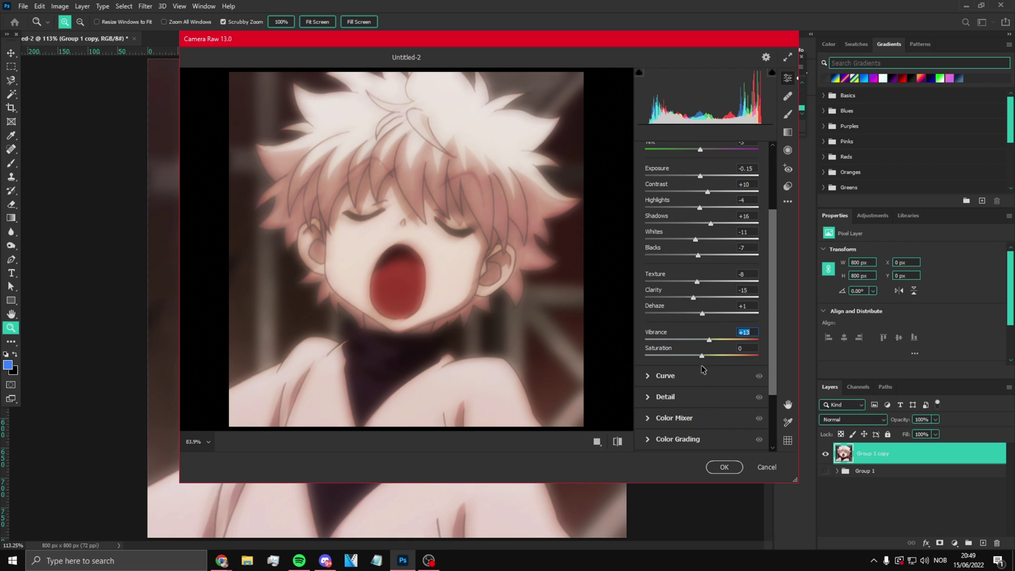
pyautogui.click(721, 467)
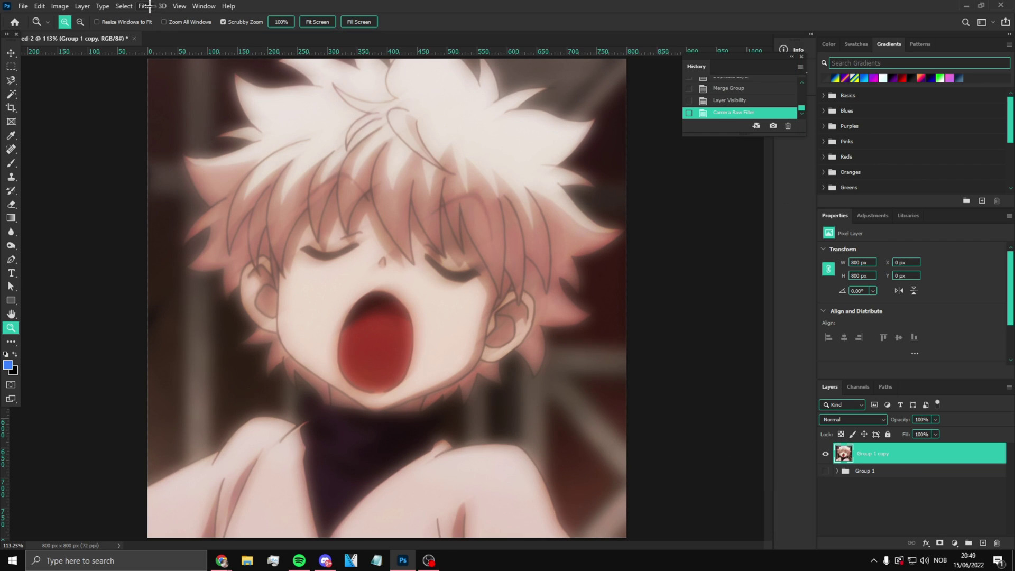
# Add a Solid Color fill layer in dark grey #454545 above the merged picture layer
pyautogui.click(955, 543)
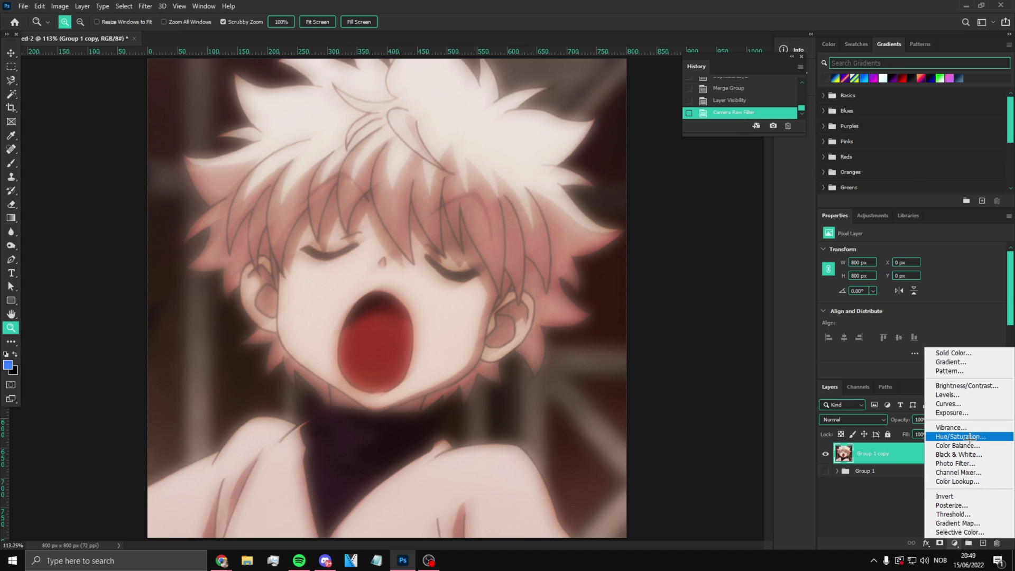
pyautogui.click(970, 352)
pyautogui.click(629, 273)
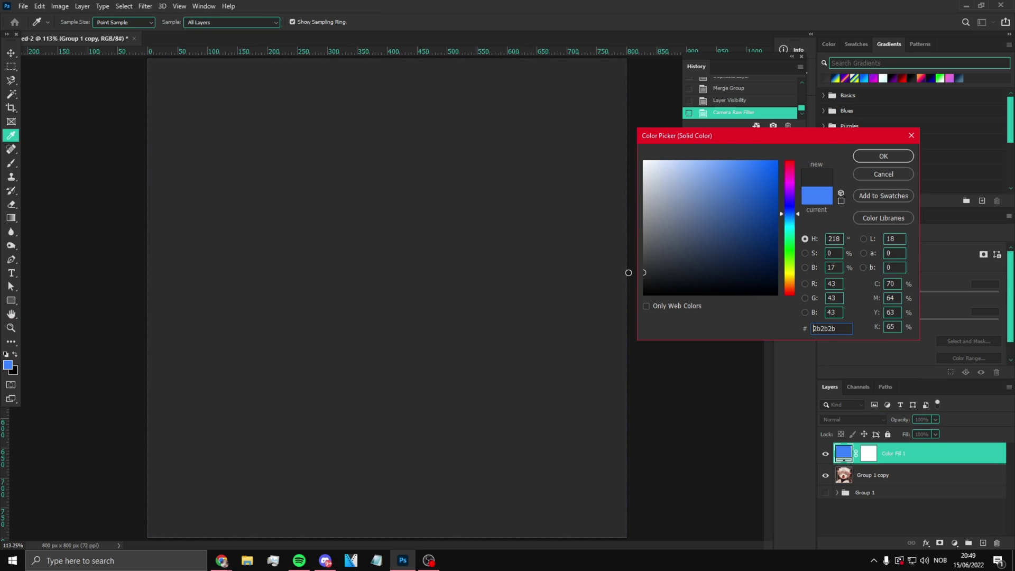
pyautogui.moveTo(645, 269); pyautogui.dragTo(637, 259)
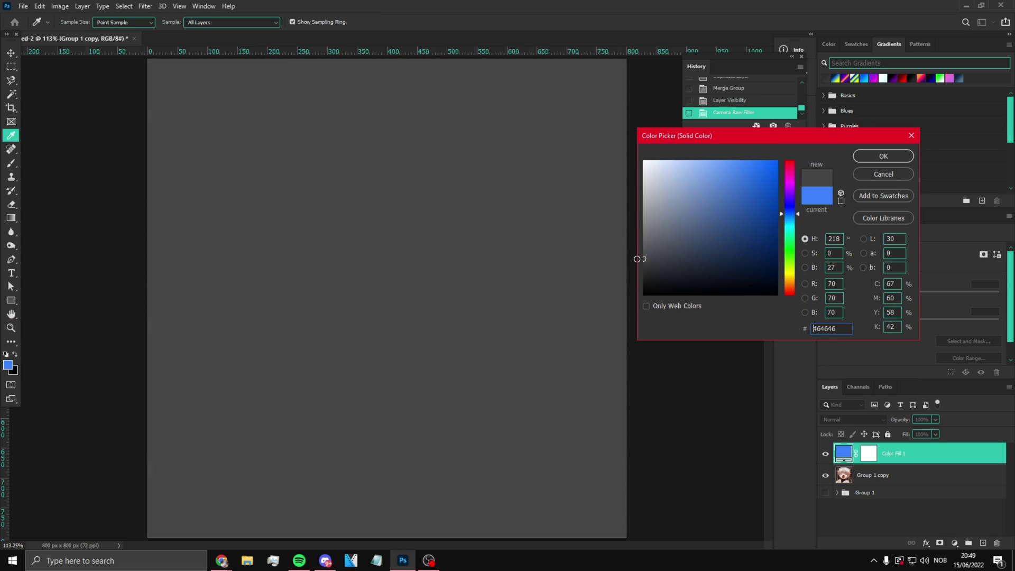
pyautogui.click(883, 157)
pyautogui.press('z')
# Rasterize the grey fill layer with 12.98% uniform monochromatic noise added, and set its blend mode to Screen
pyautogui.click(138, 7)
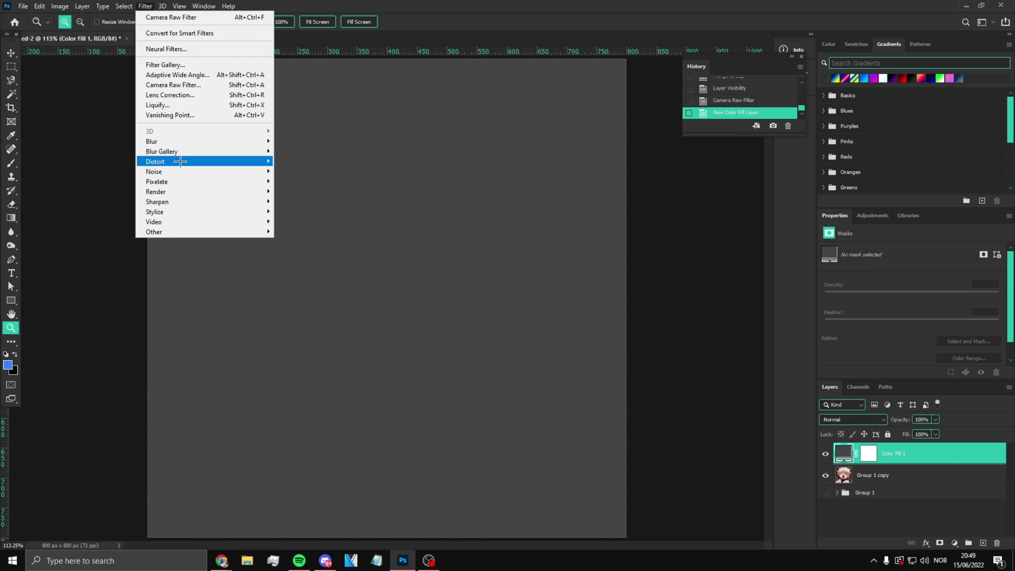
pyautogui.moveTo(227, 165)
pyautogui.click(285, 174)
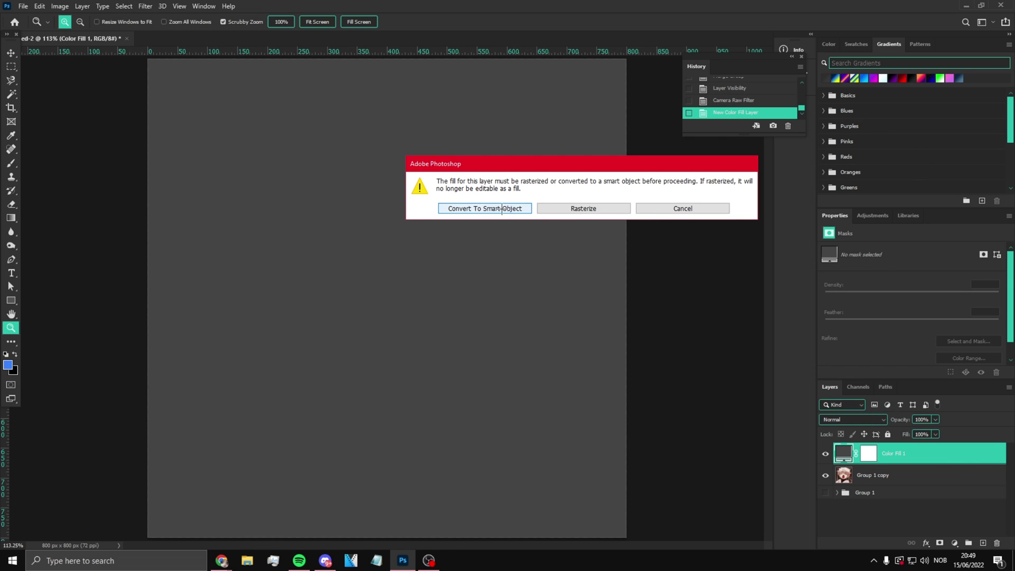
pyautogui.click(605, 207)
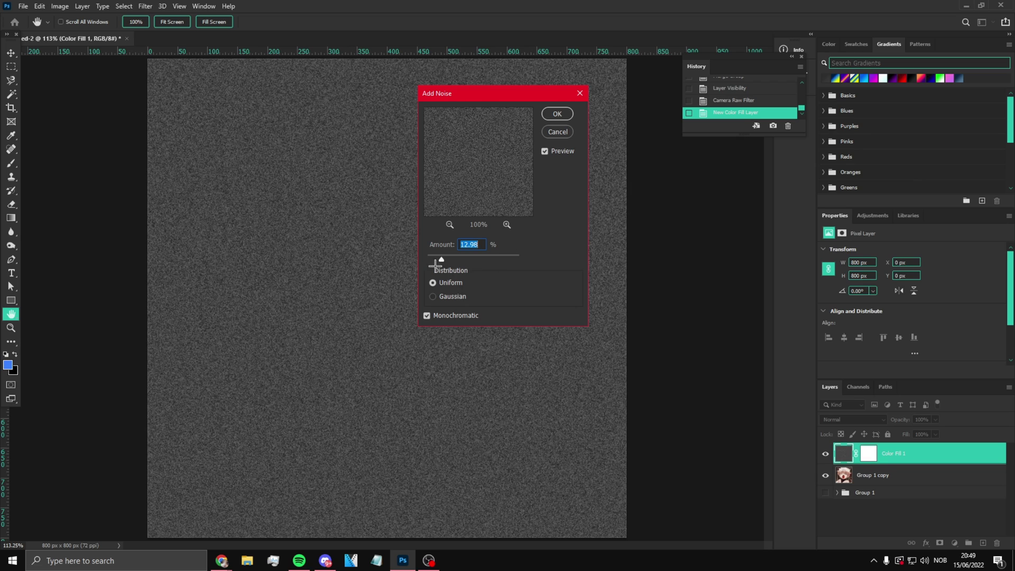
pyautogui.press('Return')
pyautogui.click(845, 419)
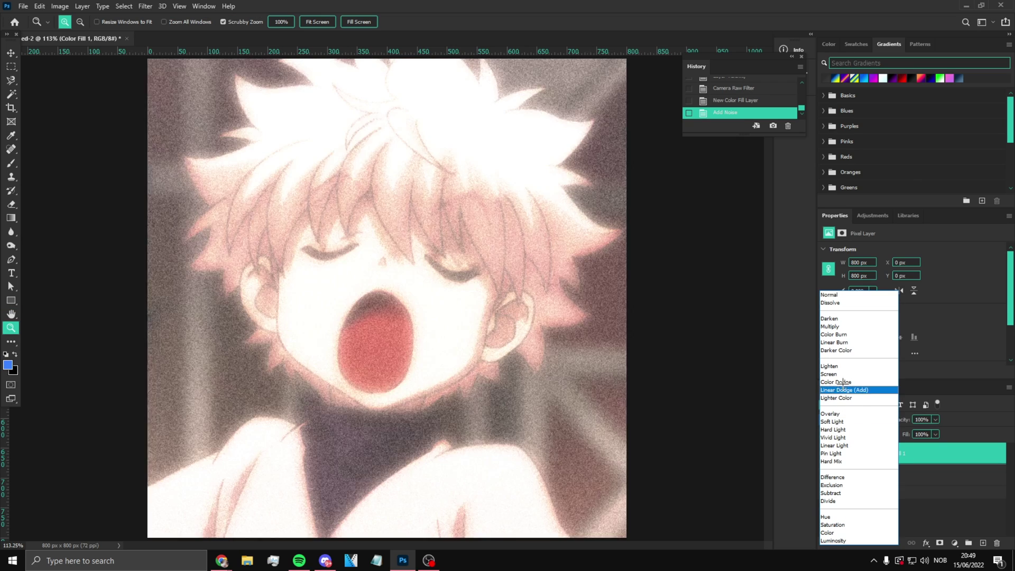
pyautogui.click(841, 374)
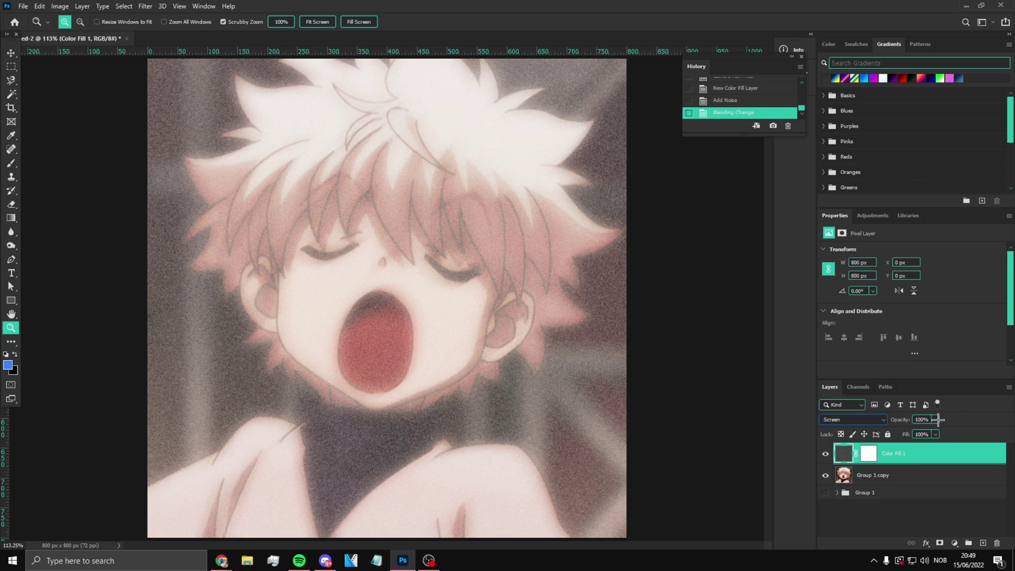
# Lower the noise fill layer's opacity to 45% and hide that layer
pyautogui.moveTo(938, 419); pyautogui.dragTo(910, 431)
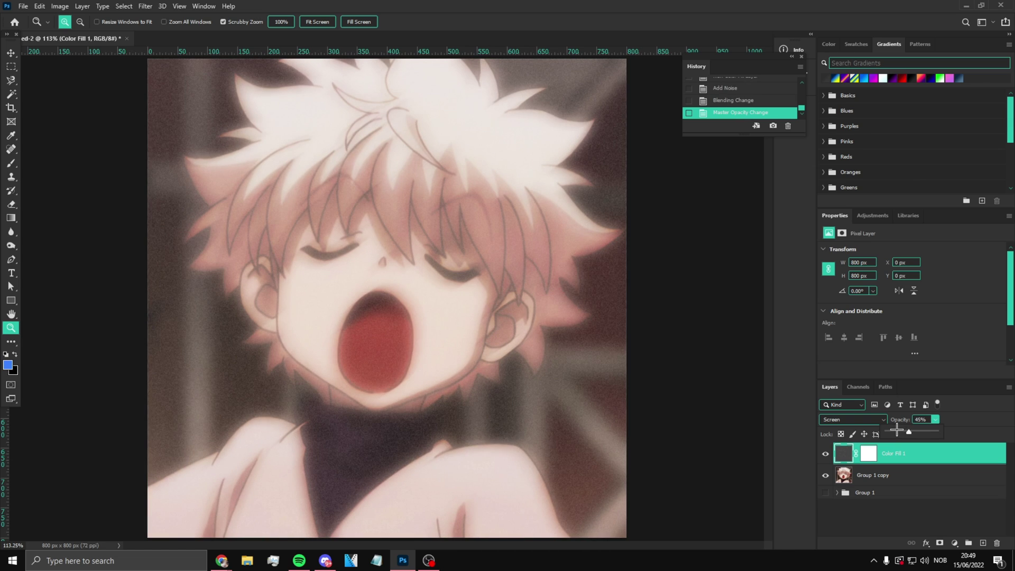
pyautogui.click(872, 476)
pyautogui.click(825, 453)
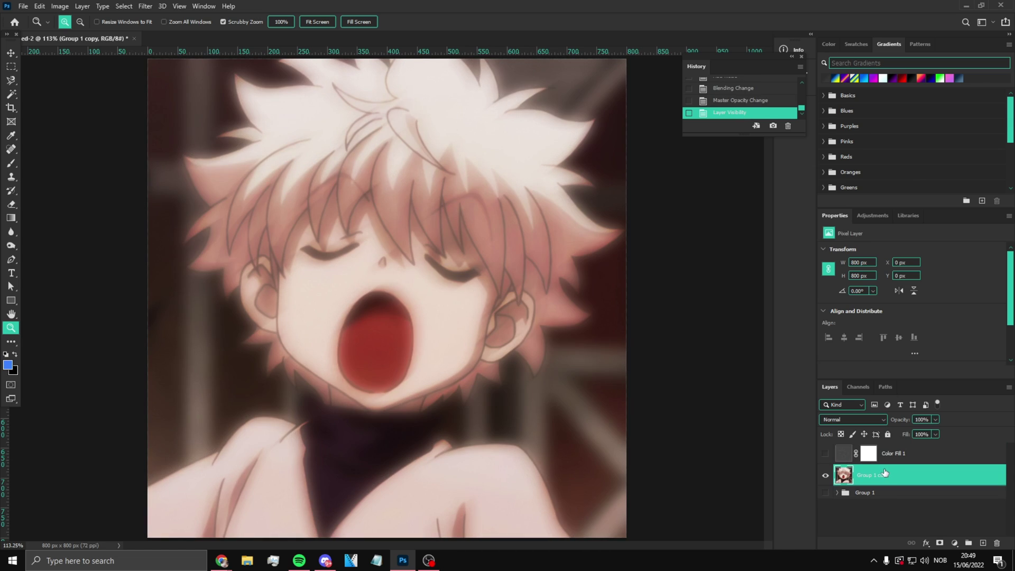
# Duplicate the merged picture layer and hide the original beneath the copy
pyautogui.click(145, 6)
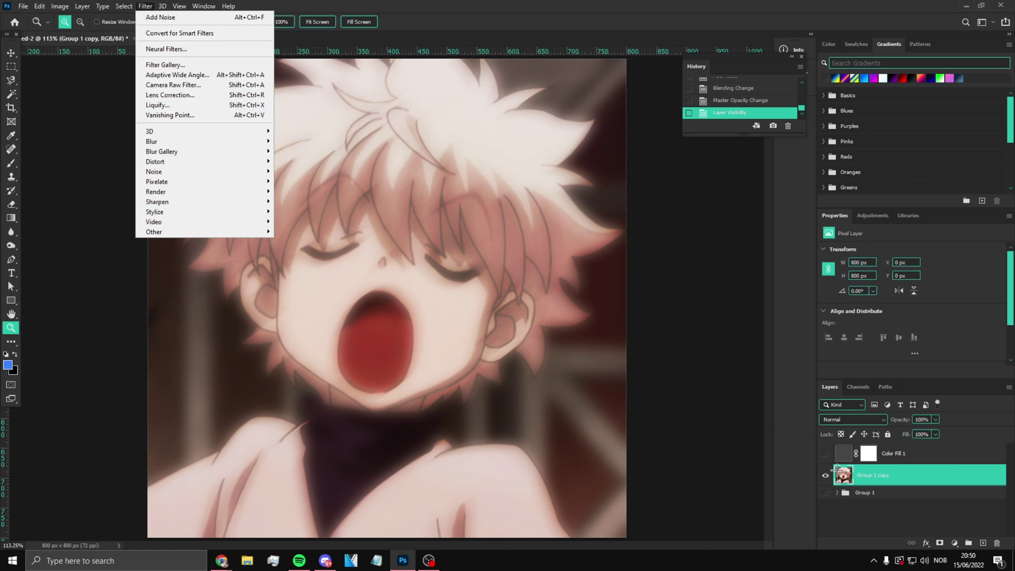
pyautogui.click(880, 477)
pyautogui.hotkey('ctrl', 'j')
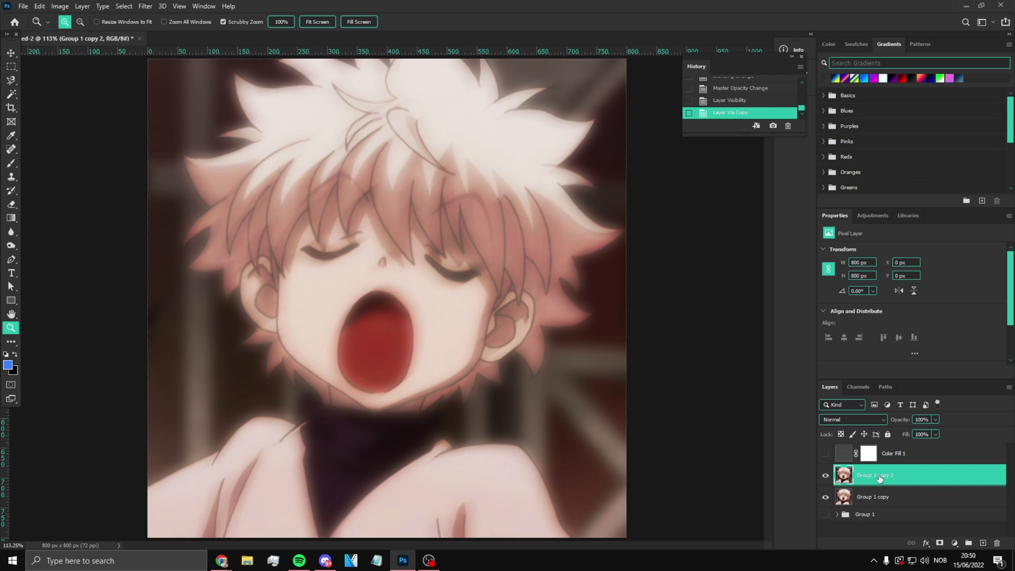
pyautogui.click(825, 476)
pyautogui.click(825, 475)
pyautogui.click(825, 497)
# Open the Filter Gallery on the duplicated picture layer and try the Grain texture effect
pyautogui.click(145, 6)
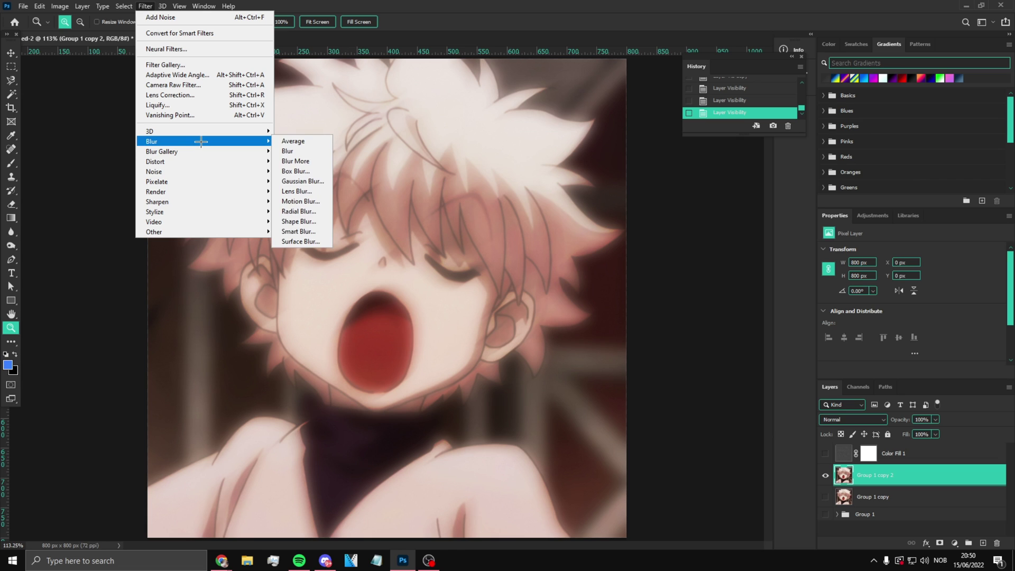
pyautogui.click(183, 63)
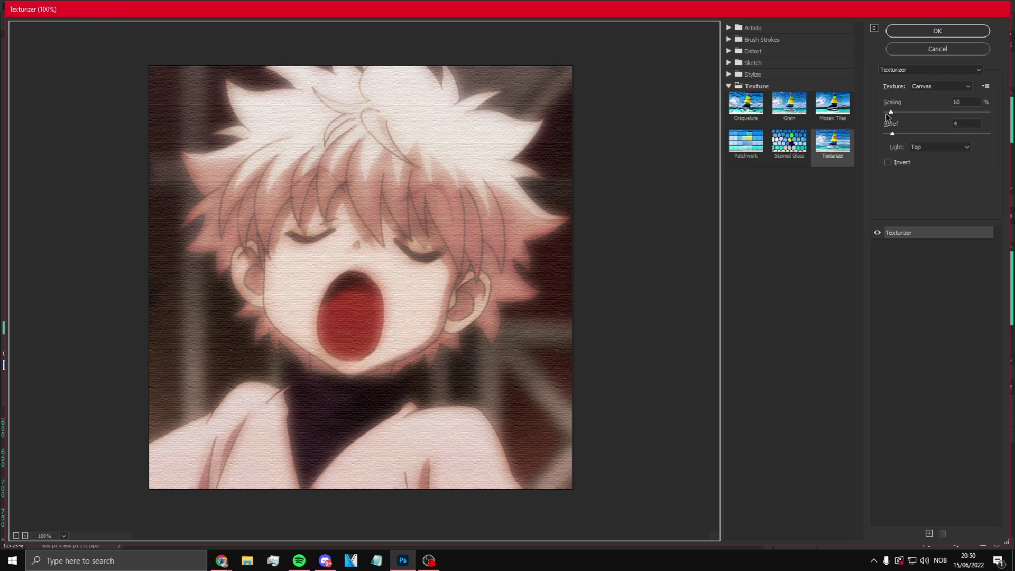
pyautogui.click(836, 100)
pyautogui.click(752, 110)
pyautogui.click(790, 125)
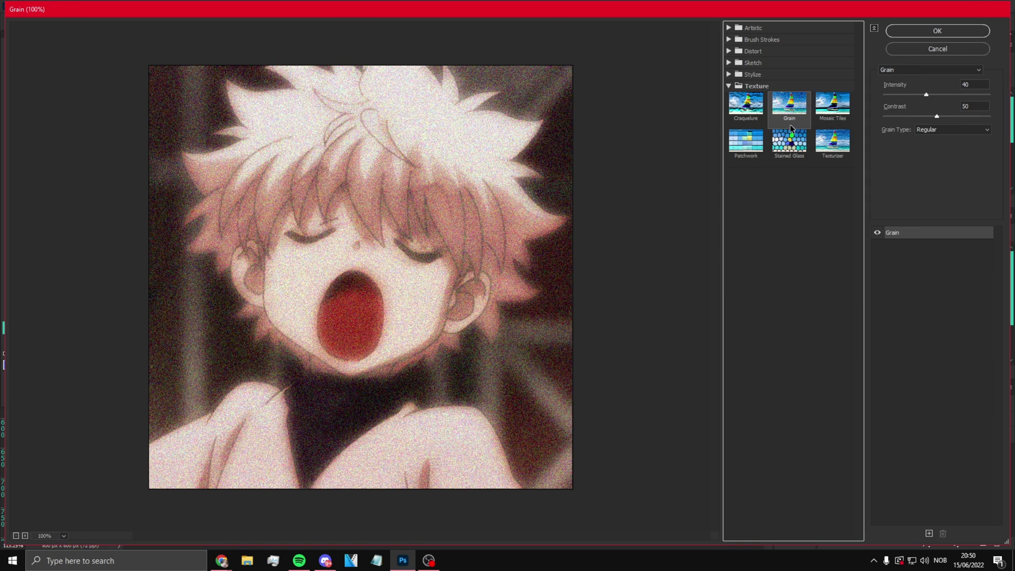
pyautogui.click(789, 140)
pyautogui.click(790, 104)
# Switch the effect to the artistic Film Grain filter and set Grain to 2
pyautogui.click(728, 29)
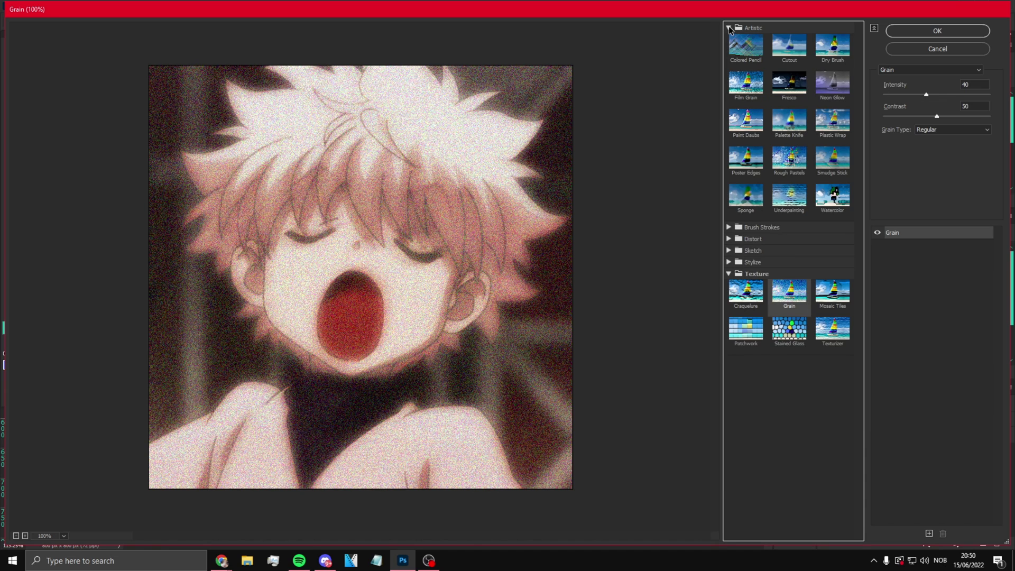
pyautogui.click(746, 83)
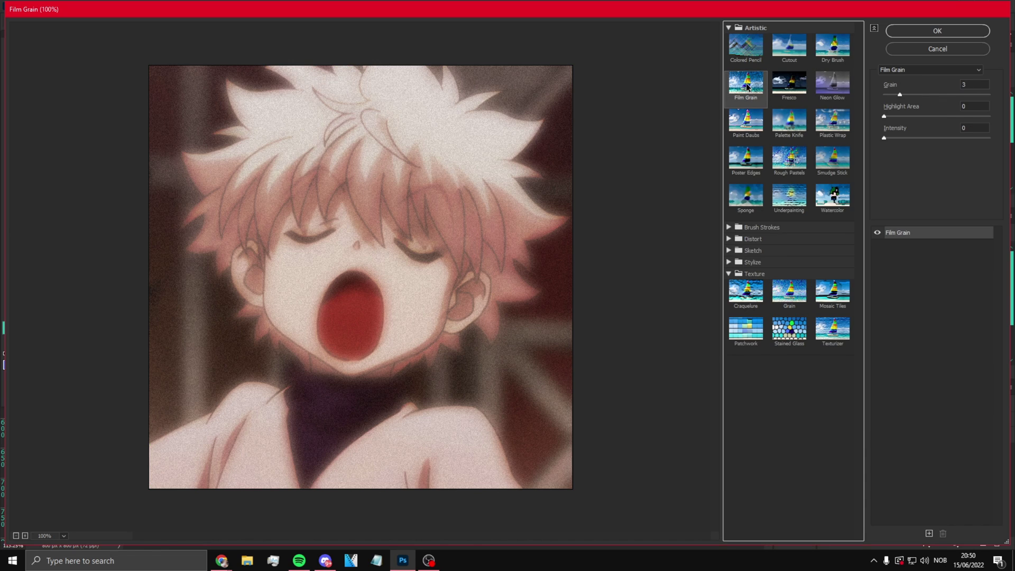
pyautogui.moveTo(902, 94)
pyautogui.mouseDown()
pyautogui.moveTo(892, 95)
pyautogui.moveTo(918, 95)
pyautogui.moveTo(886, 96)
pyautogui.mouseUp()
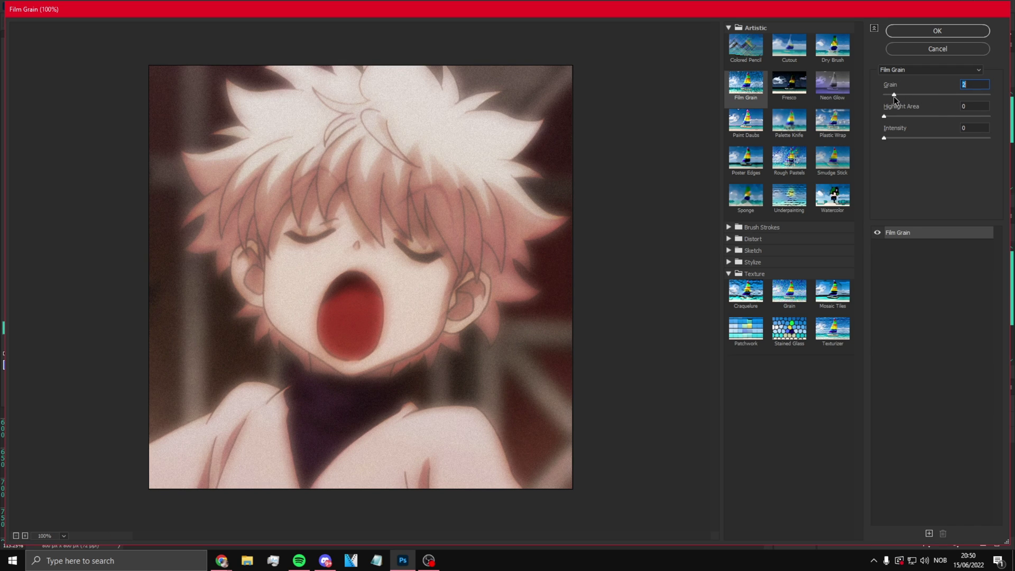
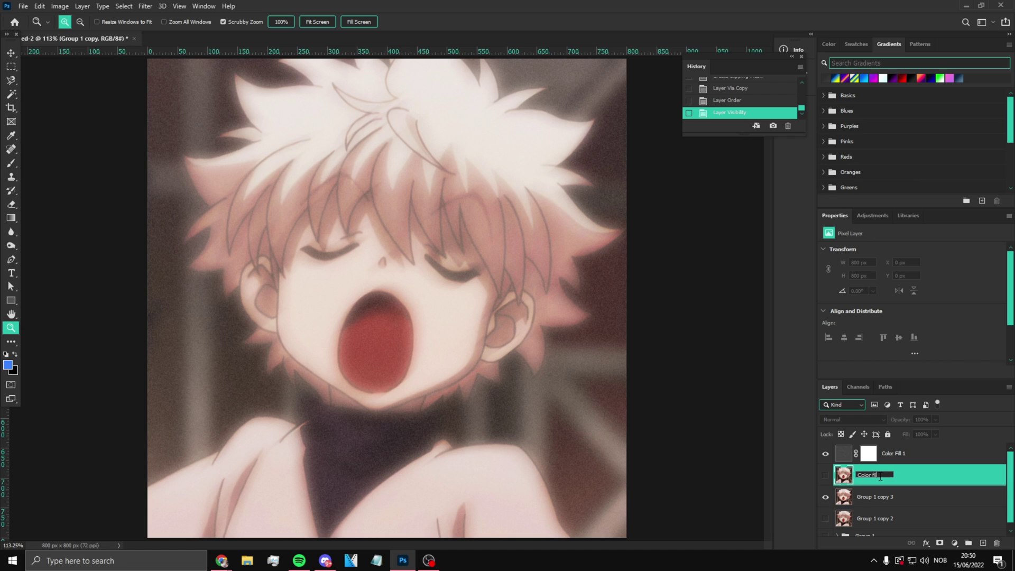
# Rename the top picture layer, Group 1 copy, as Color Fill
pyautogui.press('Return')
pyautogui.doubleClick(871, 479)
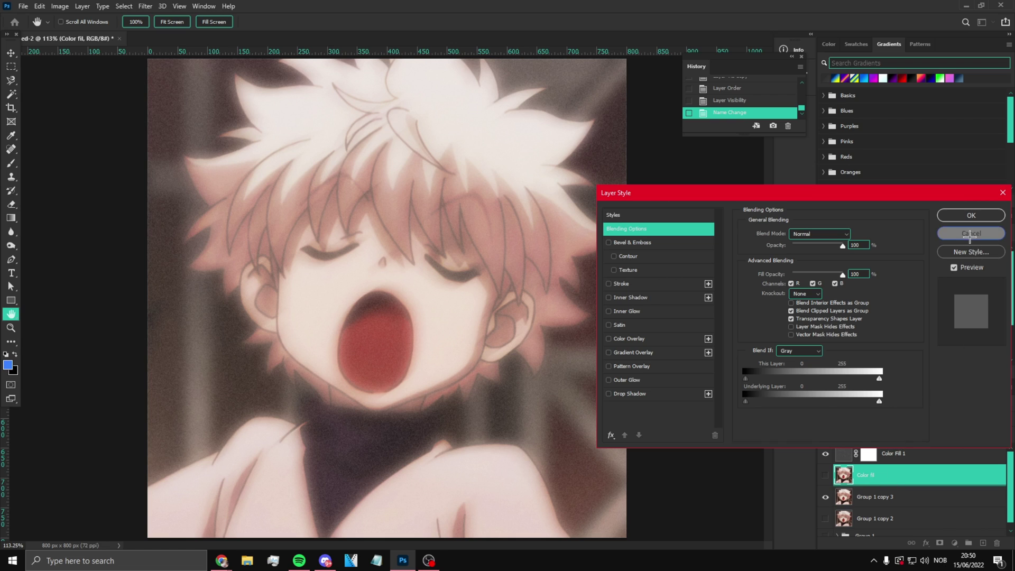
pyautogui.click(971, 233)
pyautogui.doubleClick(870, 475)
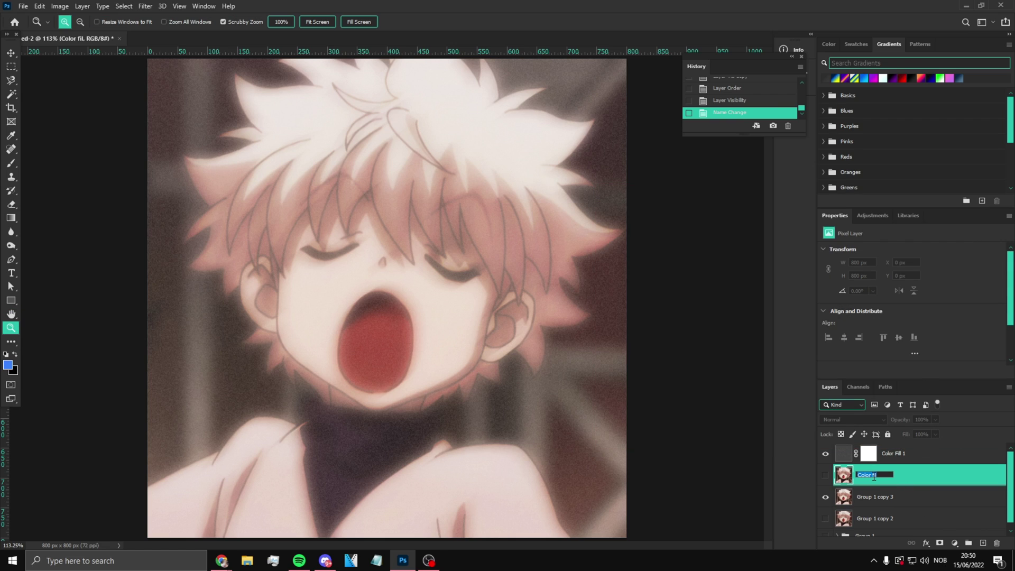
pyautogui.write('Color Fill')
pyautogui.press('Return')
# Show Group 1 copy 2 in place of Group 1 copy 3 and rename it Filter Gallery
pyautogui.click(825, 499)
pyautogui.click(826, 520)
pyautogui.doubleClick(875, 519)
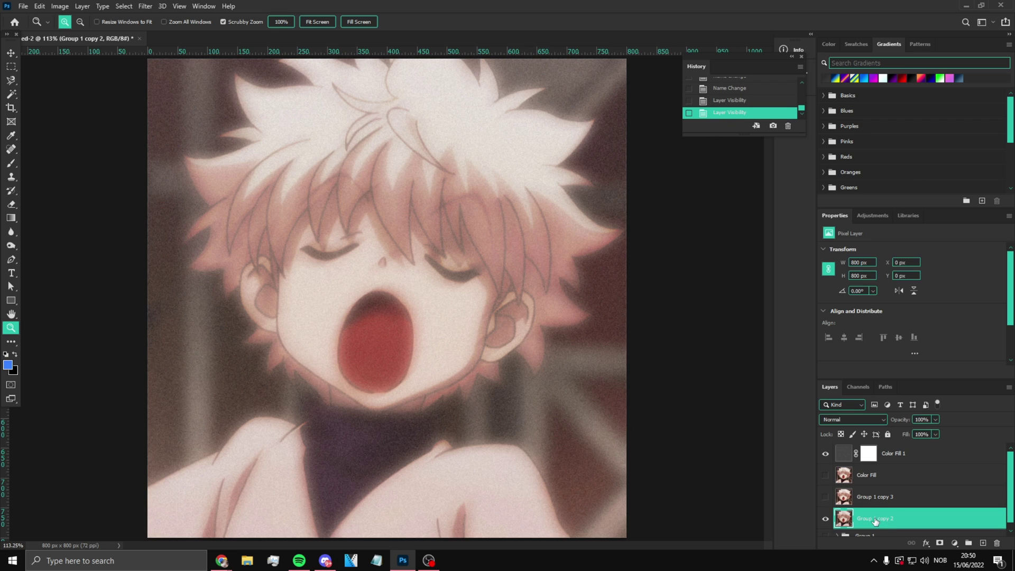
pyautogui.write('Fio')
pyautogui.write('lter Gallery')
pyautogui.press('Return')
# Hide the Filter Gallery layer, show Group 1 copy 3 and rename that layer Noise Normal
pyautogui.click(825, 497)
pyautogui.click(825, 518)
pyautogui.doubleClick(875, 497)
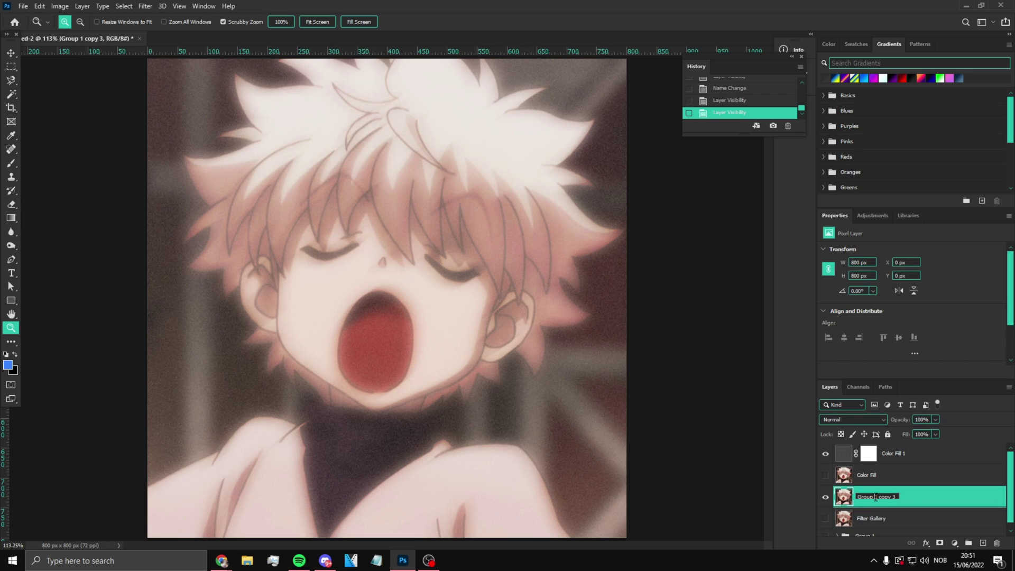
pyautogui.write('M')
pyautogui.write('oise Normal')
pyautogui.press('Return')
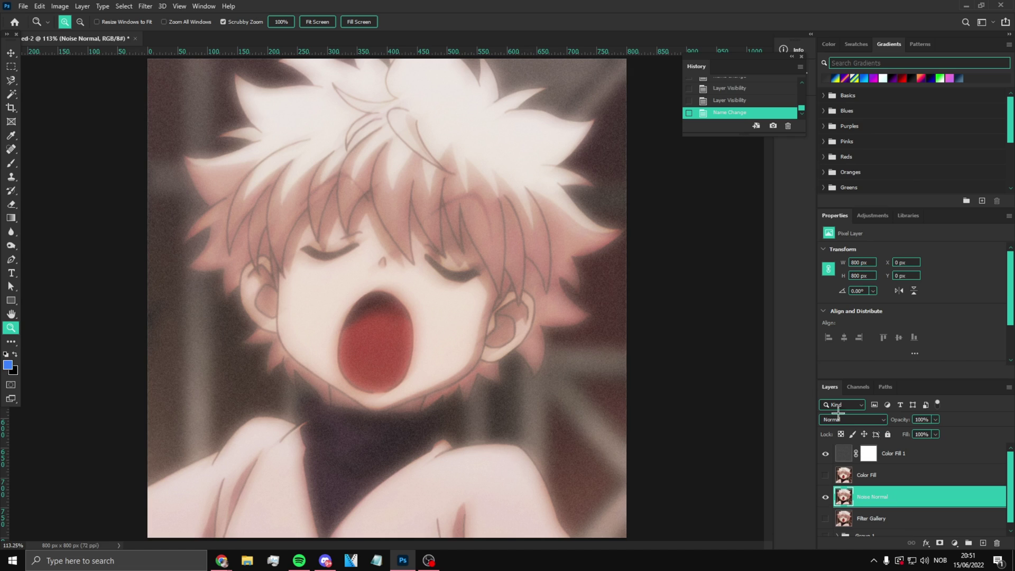
# Undo the layer renames, visibility changes and last layer copy, back to the clipping mask on the colour fill
pyautogui.click(826, 499)
pyautogui.click(825, 497)
pyautogui.click(826, 498)
pyautogui.hotkey('ctrl', 'z')
pyautogui.hotkey('ctrl', 'z')
pyautogui.hotkey('ctrl', 'z')
pyautogui.hotkey('ctrl', 'z')
pyautogui.hotkey('ctrl', 'z')
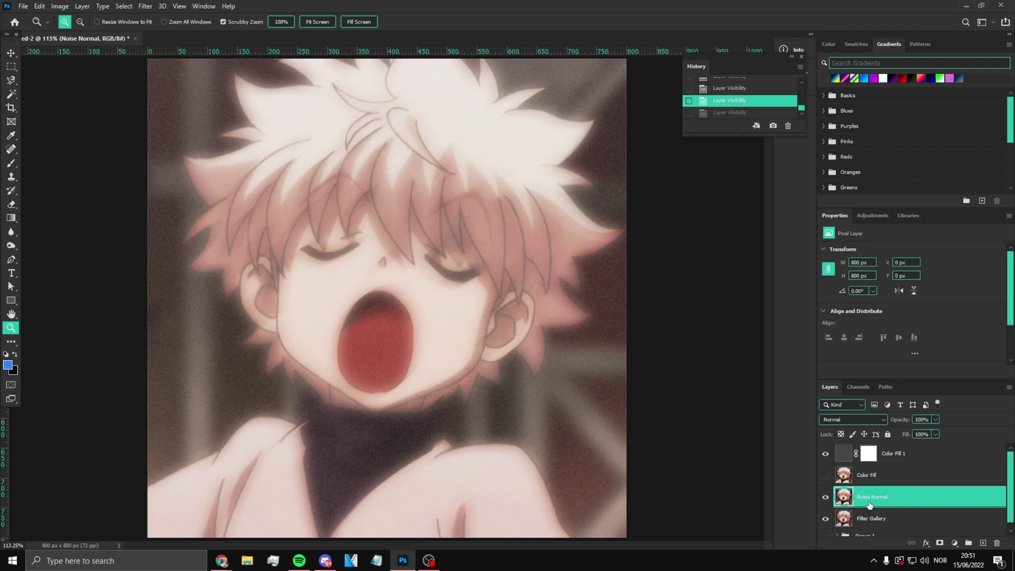
pyautogui.hotkey('ctrl', 'z')
pyautogui.hotkey('ctrl', 'z')
pyautogui.hotkey('ctrl', 'z')
pyautogui.hotkey('ctrl', 'z')
pyautogui.hotkey('ctrl', 'z')
pyautogui.hotkey('ctrl', 'z')
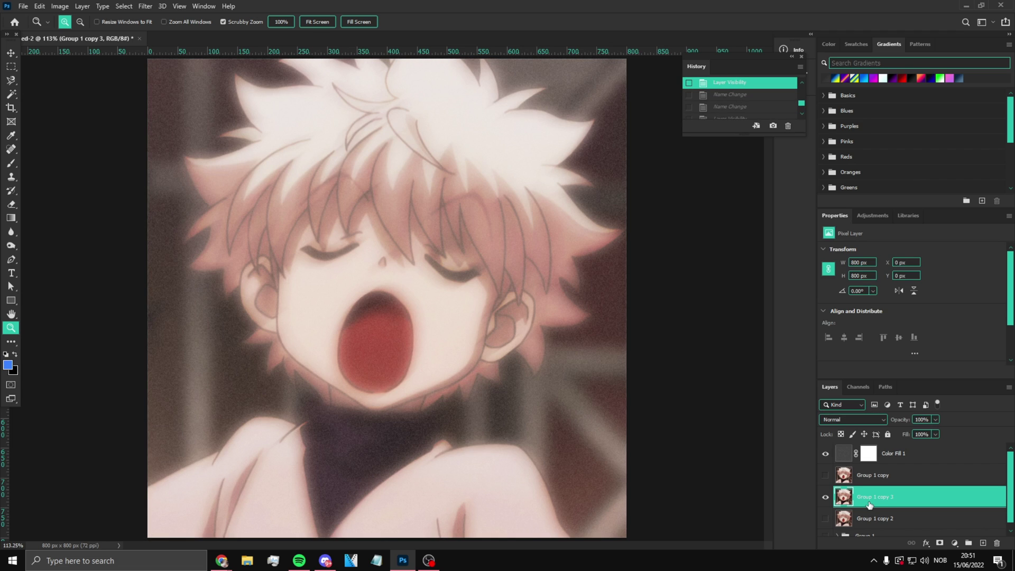
pyautogui.hotkey('ctrl', 'z')
pyautogui.hotkey('ctrl', 'z')
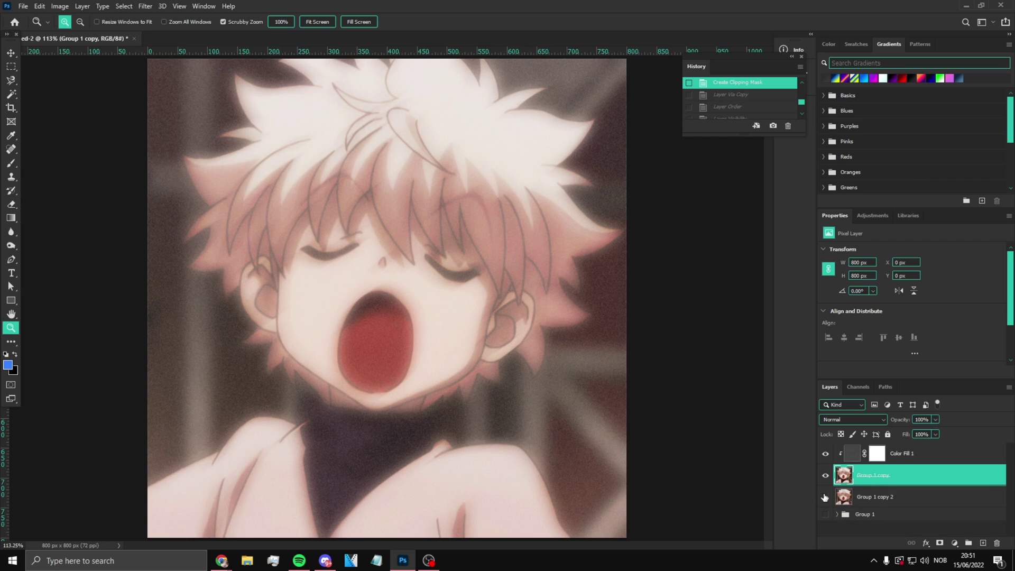
# Hide the Group 1 copy layer and show Group 1 copy 2 with the Film Grain effect
pyautogui.click(862, 500)
pyautogui.click(825, 476)
pyautogui.click(826, 496)
pyautogui.click(826, 496)
pyautogui.click(826, 497)
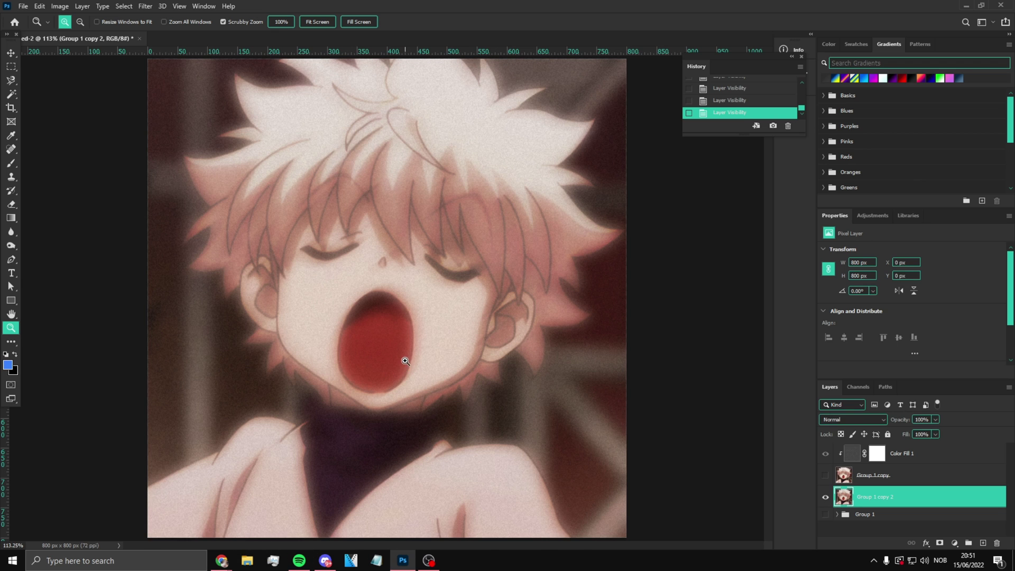
# Duplicate Group 1, make the copy visible and merge it into a single picture layer
pyautogui.click(862, 516)
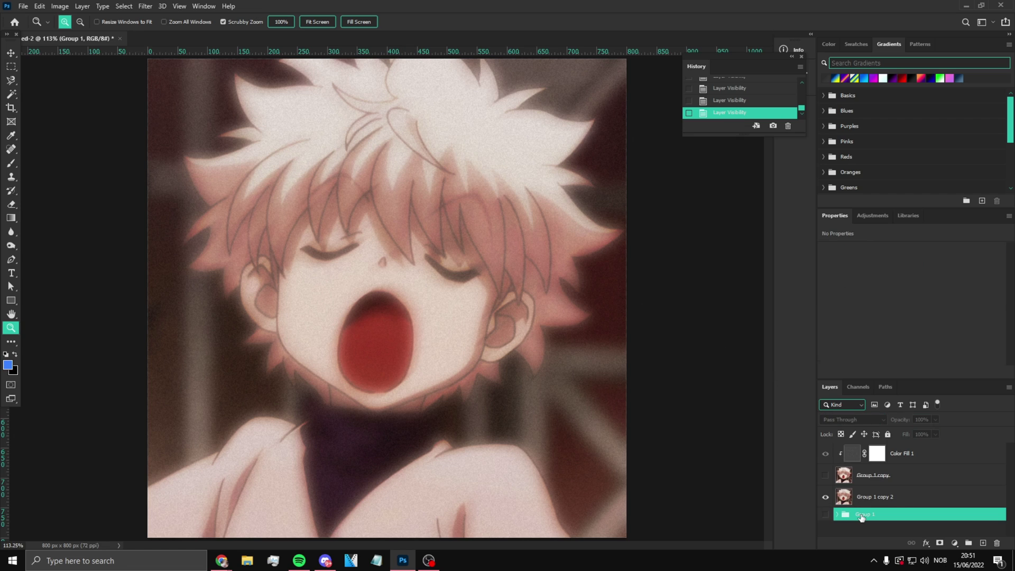
pyautogui.hotkey('ctrl', 'j')
pyautogui.click(826, 516)
pyautogui.hotkey('ctrl', 'e')
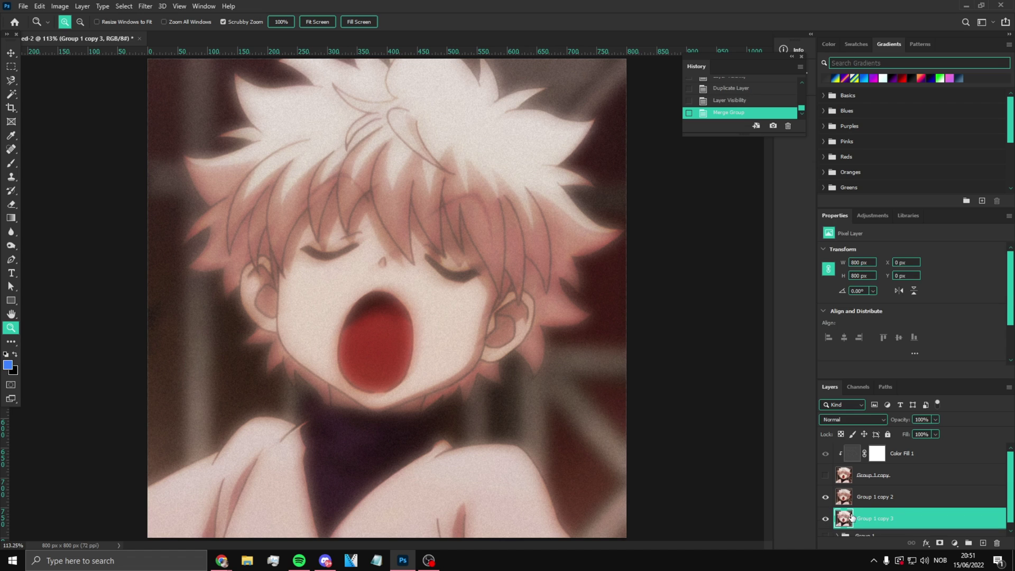
# Rename the newly merged picture layer as Normal
pyautogui.click(825, 497)
pyautogui.click(825, 496)
pyautogui.click(870, 496)
pyautogui.doubleClick(870, 518)
pyautogui.write('Normal')
pyautogui.press('Return')
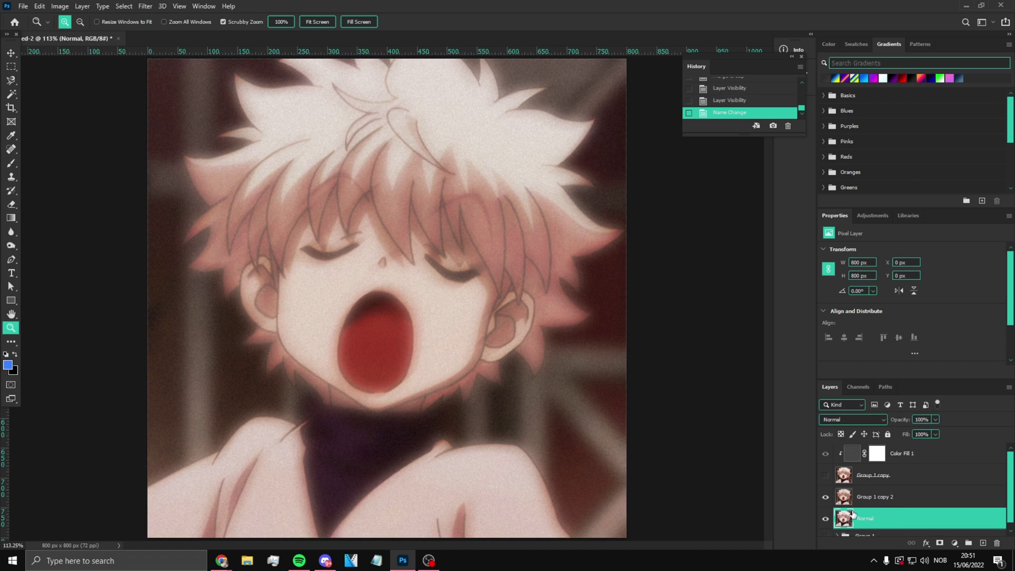
# Hide Group 1 copy 2 and add 8.69% uniform monochromatic noise to the Normal layer
pyautogui.click(826, 497)
pyautogui.click(827, 497)
pyautogui.click(146, 5)
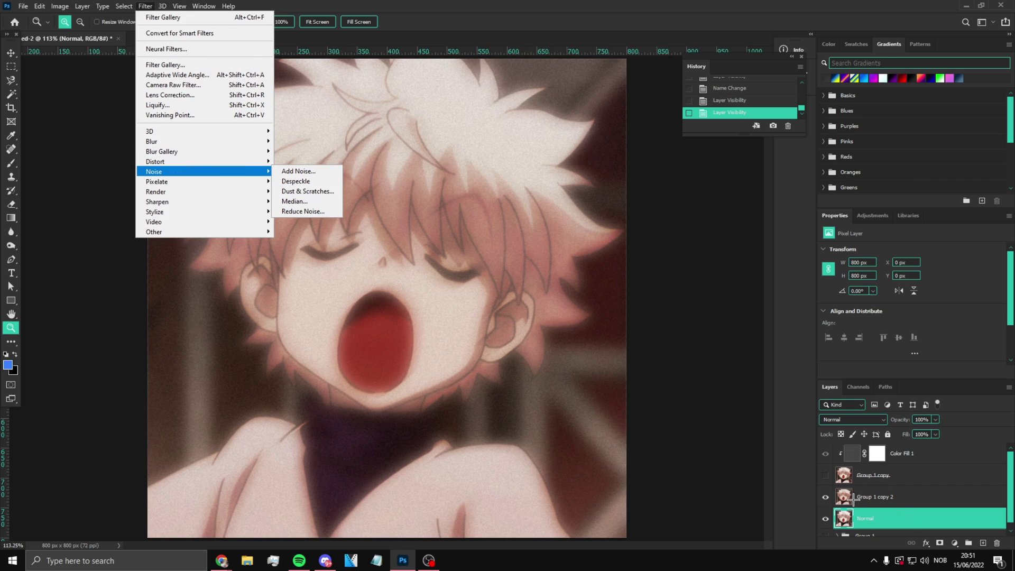
pyautogui.click(827, 497)
pyautogui.click(146, 5)
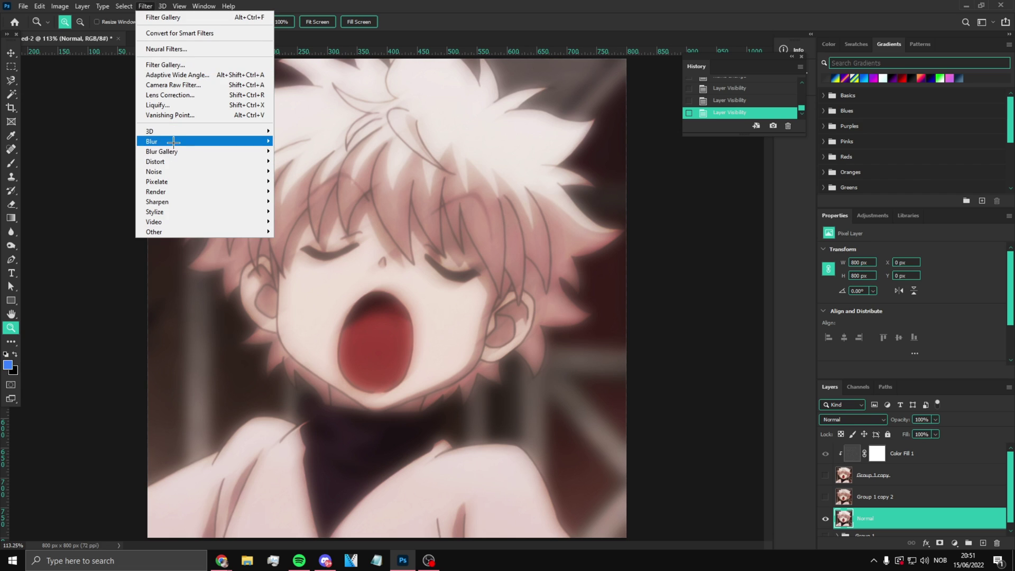
pyautogui.moveTo(222, 171)
pyautogui.click(298, 171)
pyautogui.moveTo(444, 255); pyautogui.dragTo(438, 257)
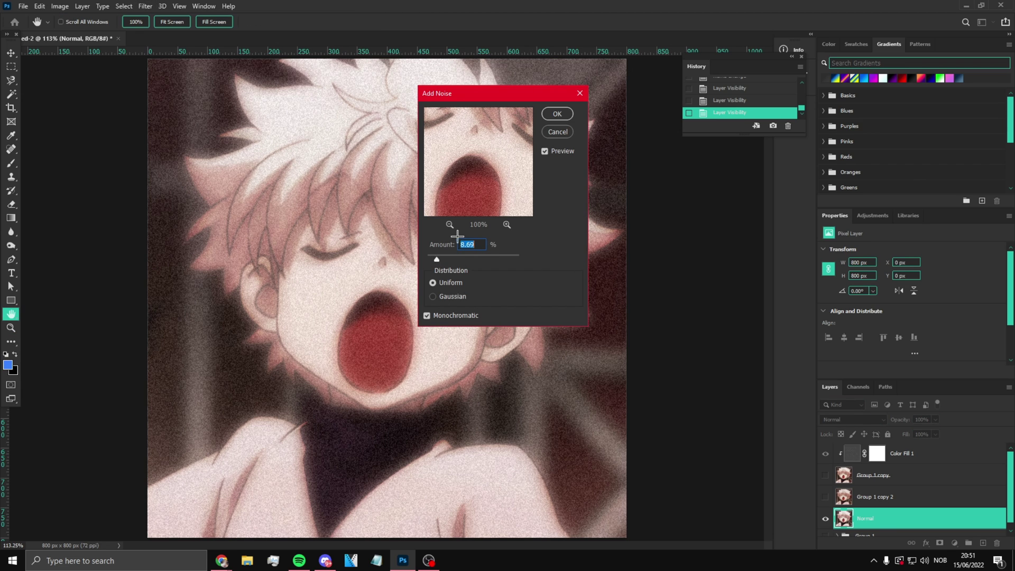
pyautogui.click(557, 114)
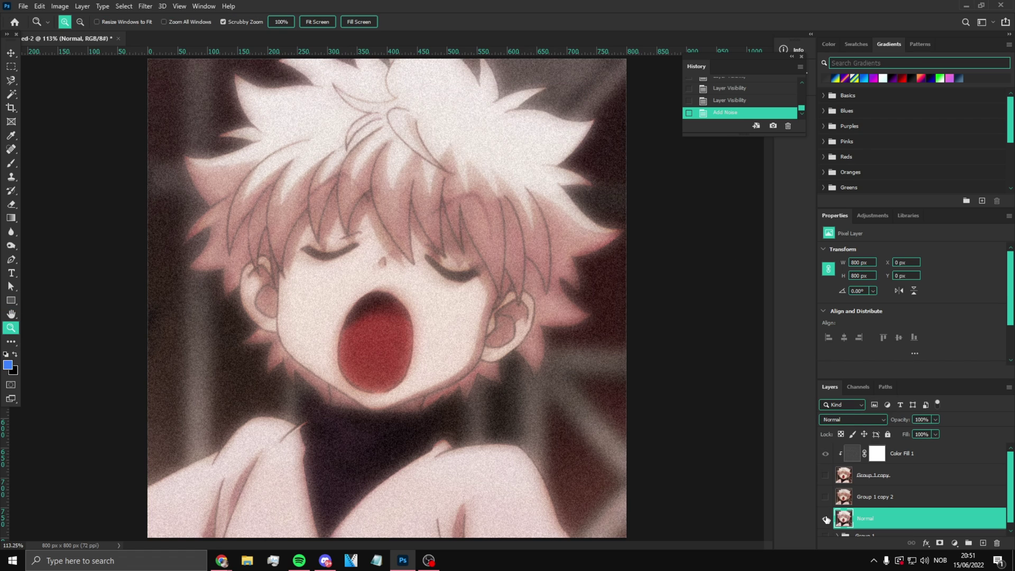
# Compare the three grain versions by showing and hiding Group 1 copy, Group 1 copy 2 and Normal in turn
pyautogui.click(825, 475)
pyautogui.click(825, 519)
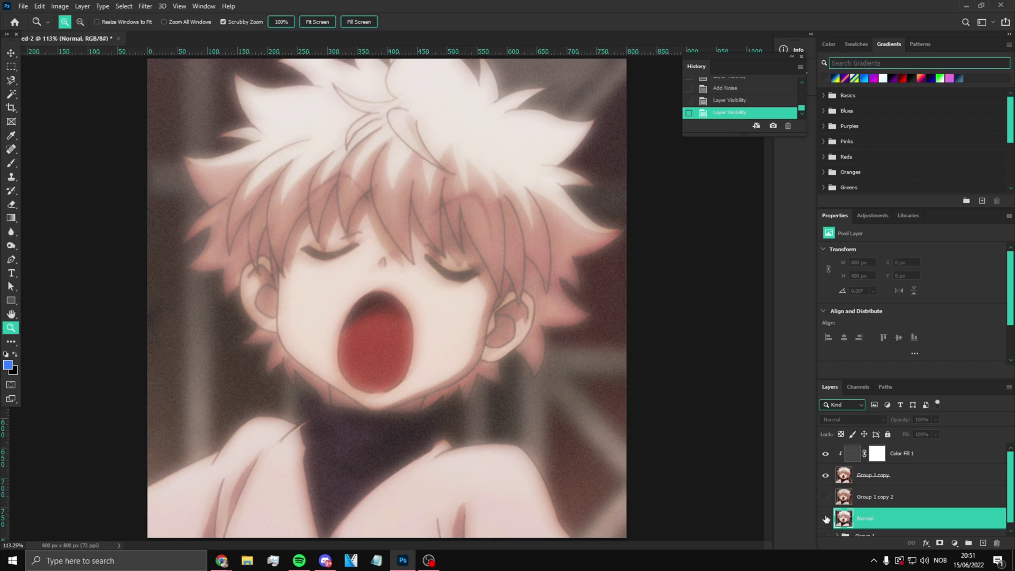
pyautogui.click(824, 475)
pyautogui.click(825, 497)
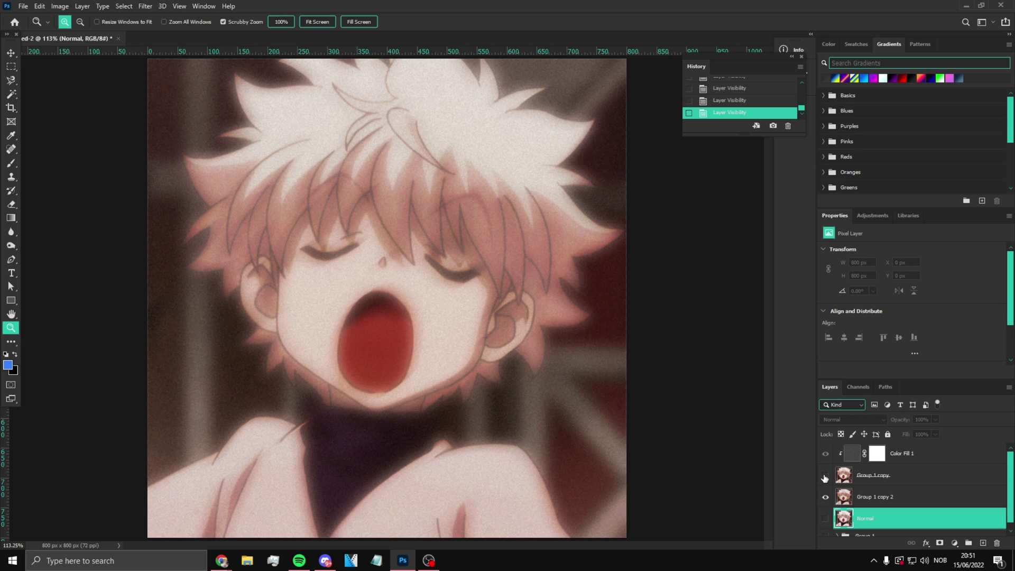
pyautogui.click(824, 475)
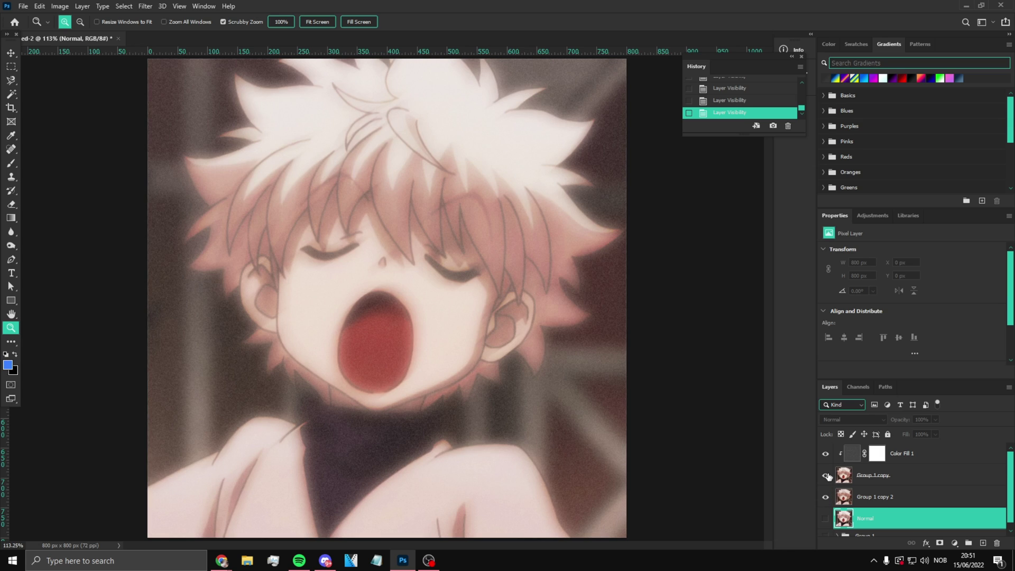
pyautogui.click(826, 476)
pyautogui.click(825, 518)
pyautogui.click(825, 497)
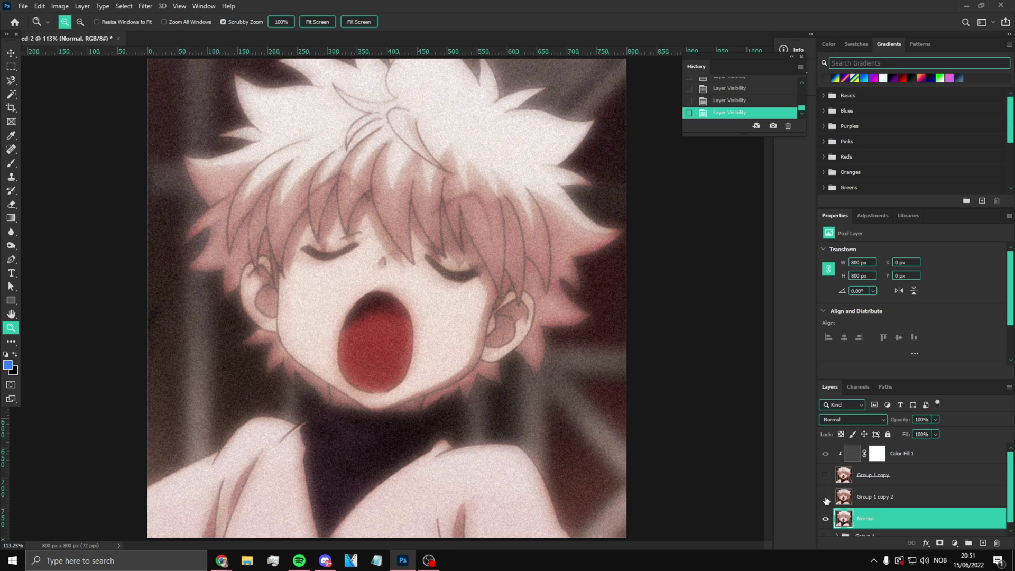
pyautogui.click(825, 497)
pyautogui.click(825, 497)
pyautogui.click(825, 497)
pyautogui.click(825, 518)
pyautogui.click(826, 518)
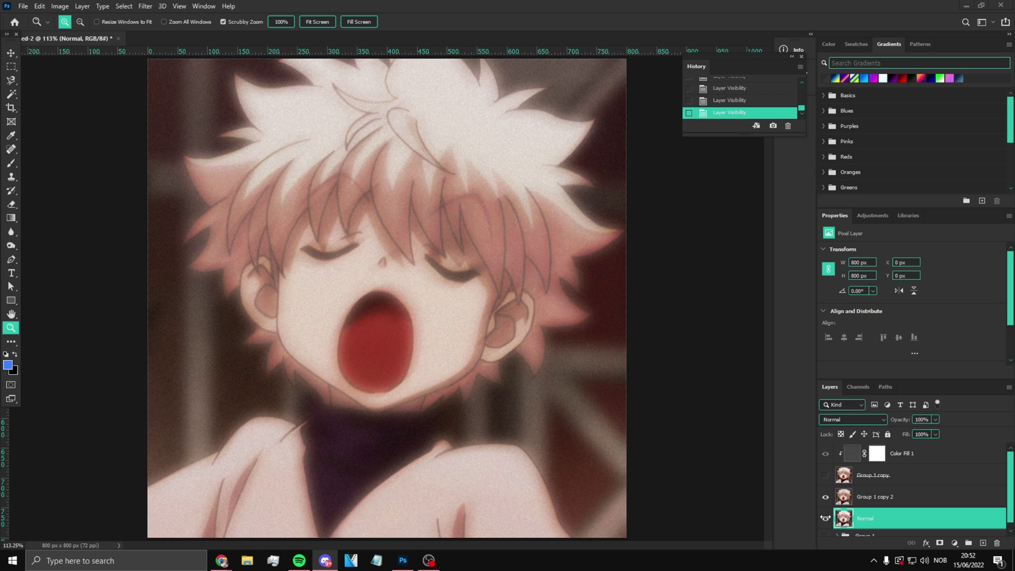
pyautogui.click(825, 518)
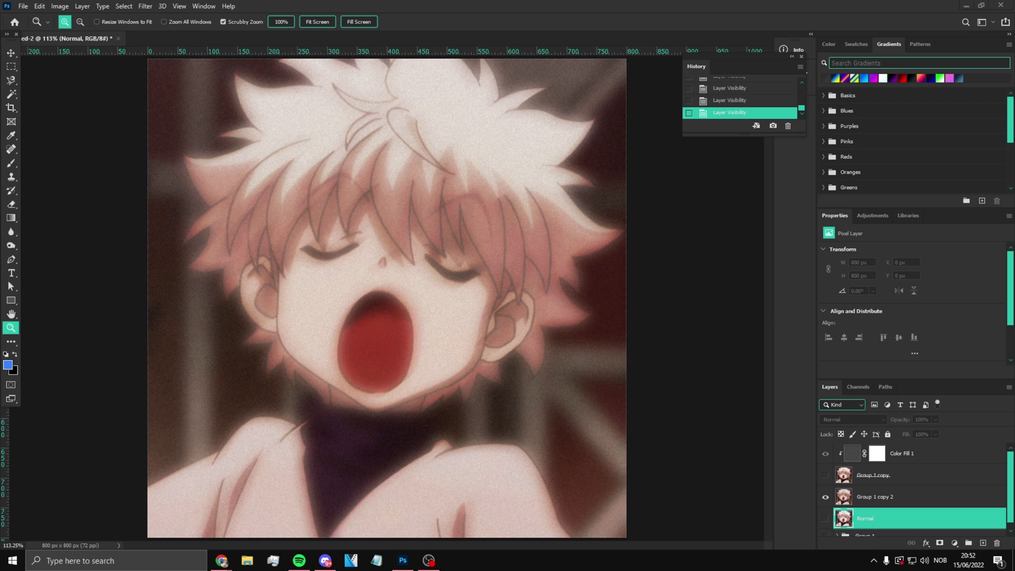
# Switch to Chrome, copy the Killua Zoldyck - Hunter x Hunter picture from the image results and return to Photoshop
pyautogui.hotkey('alt', 'Tab')
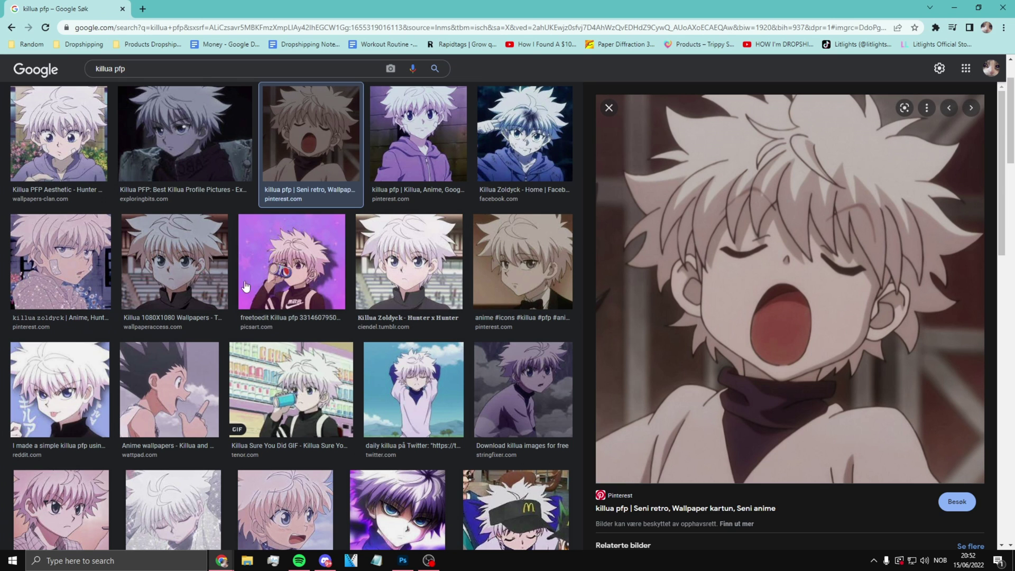
pyautogui.click(400, 272)
pyautogui.rightClick(772, 271)
pyautogui.click(841, 393)
pyautogui.hotkey('alt', 'Tab')
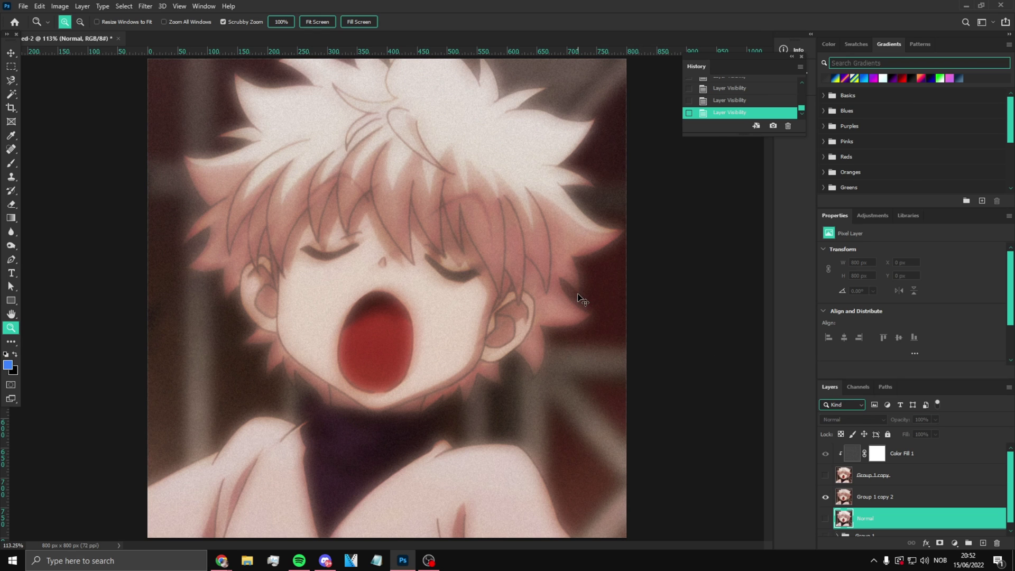
# Undo the stray paste, create a new 800 x 800 px document at 72 ppi and paste the copied picture into it
pyautogui.hotkey('ctrl', 'z')
pyautogui.click(21, 5)
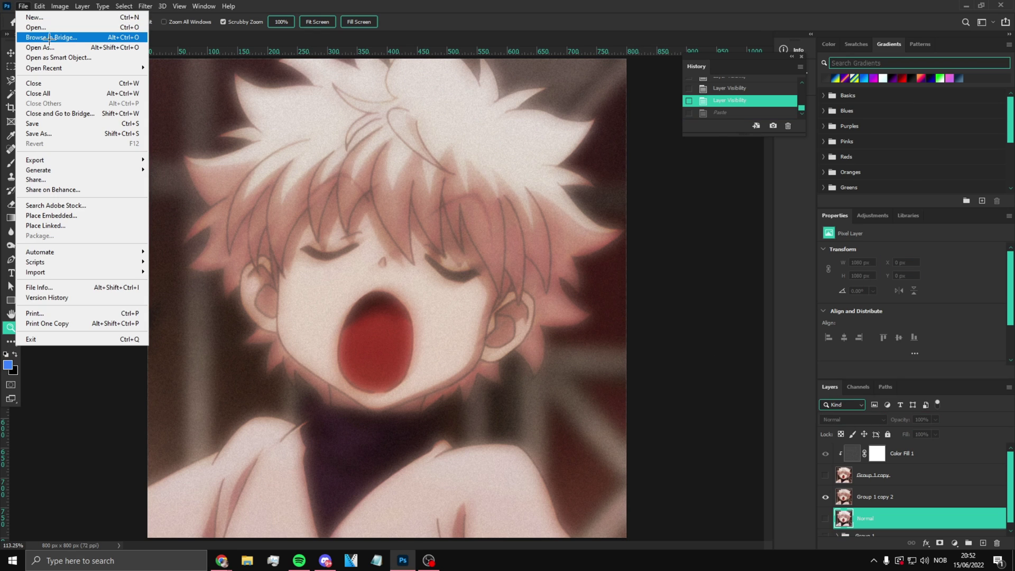
pyautogui.click(34, 17)
pyautogui.click(451, 204)
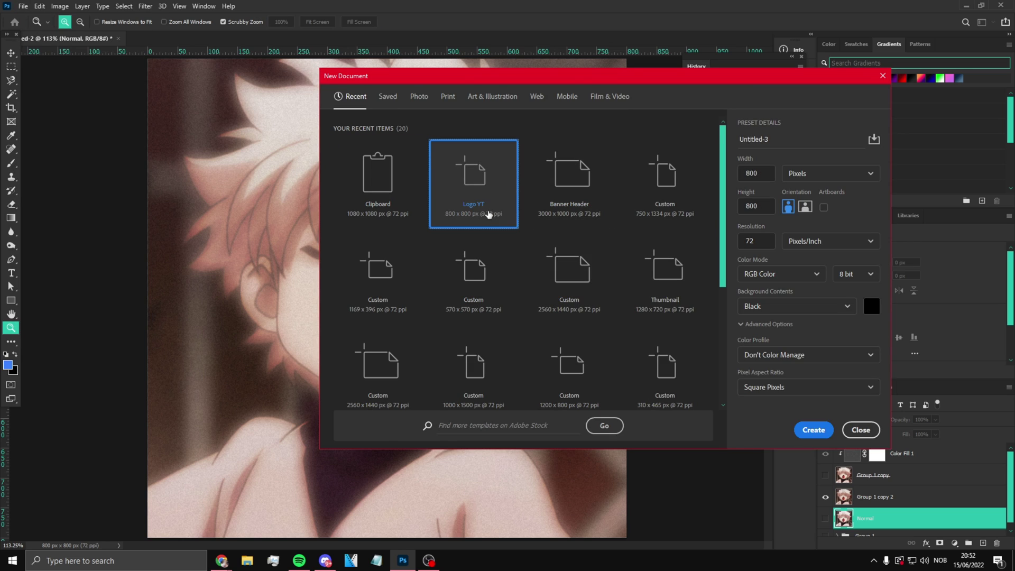
pyautogui.click(809, 429)
pyautogui.hotkey('ctrl', 'v')
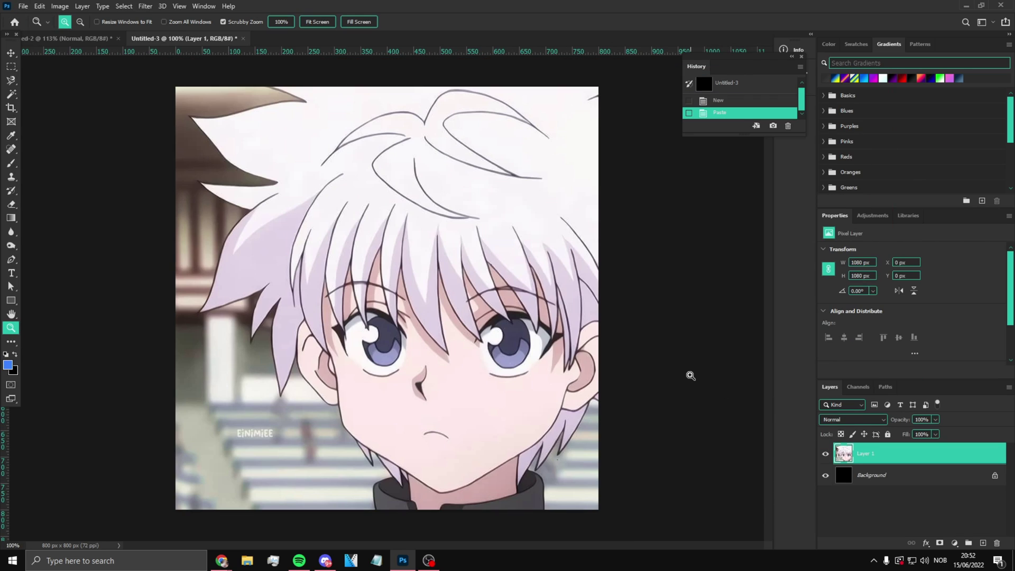
# Scale the pasted picture down to 800 x 800 px so it fills the canvas
pyautogui.hotkey('ctrl', 't')
pyautogui.hotkey('ctrl', '0')
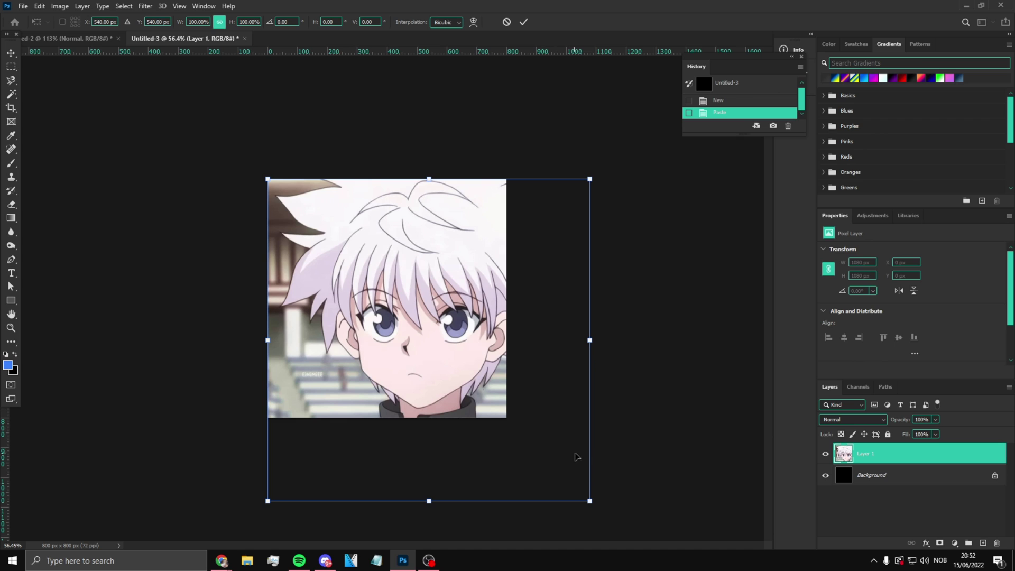
pyautogui.moveTo(590, 498); pyautogui.dragTo(505, 416)
pyautogui.press('Return')
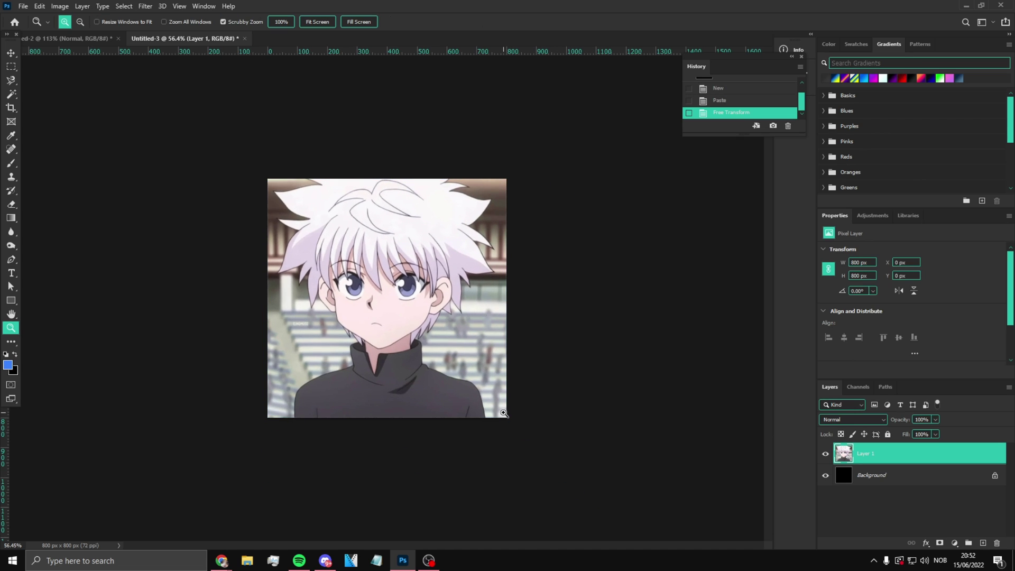
# Delete the black Background layer and add a new empty layer above the picture
pyautogui.scroll(10, 372, 277)
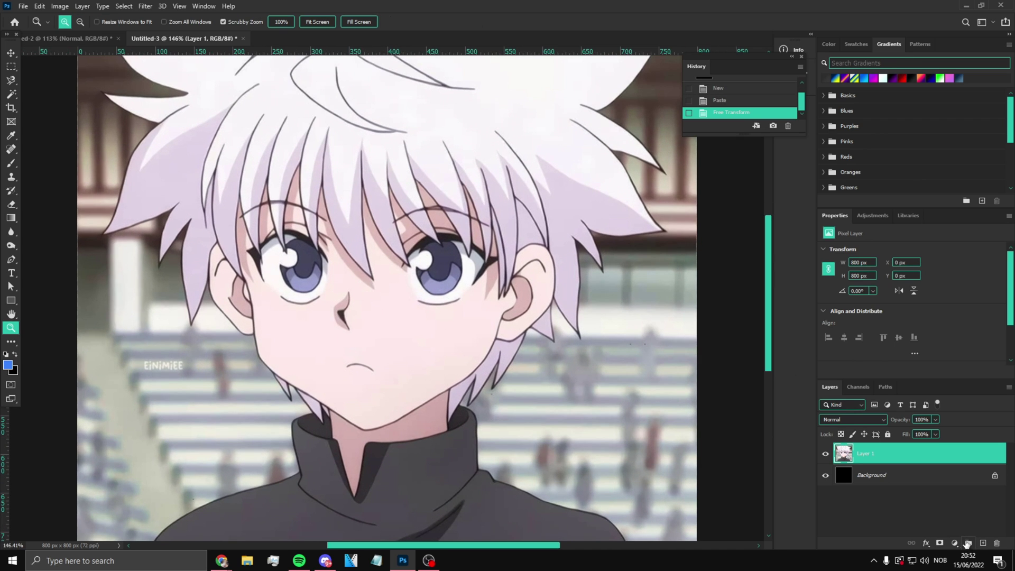
pyautogui.click(946, 482)
pyautogui.press('Delete')
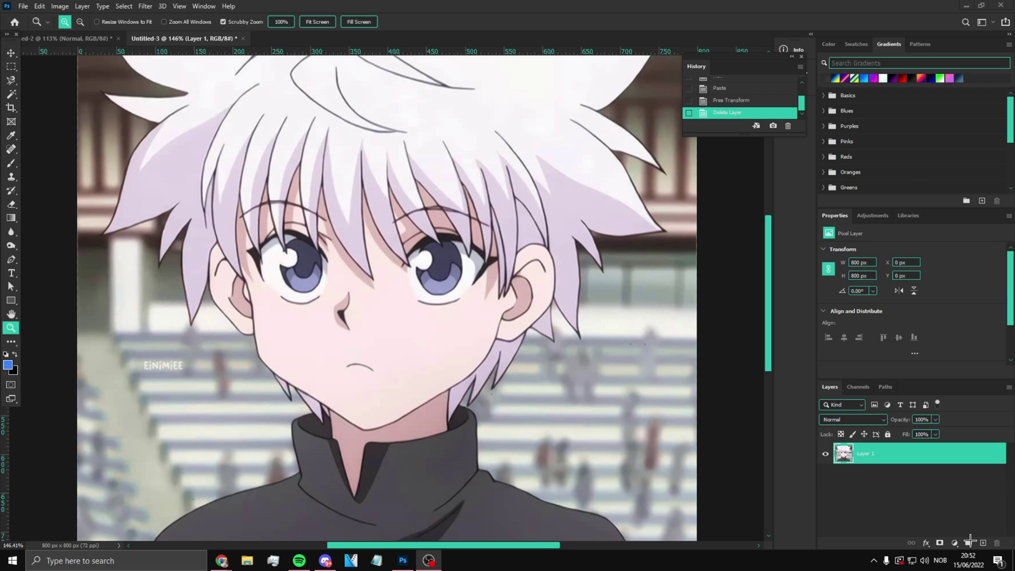
pyautogui.click(983, 543)
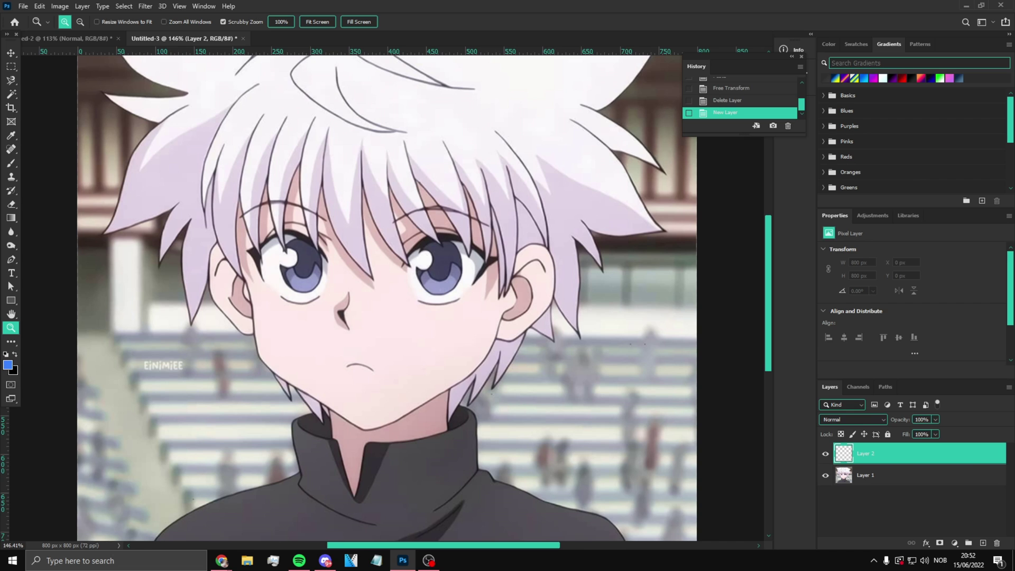
pyautogui.click(11, 163)
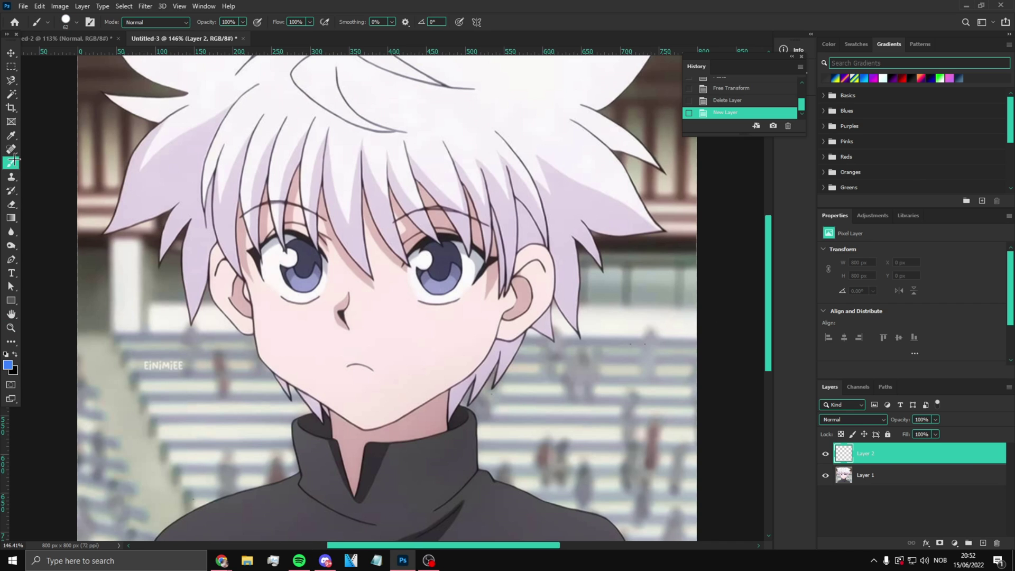
pyautogui.scroll(-2, 219, 217)
pyautogui.scroll(4, 224, 264)
pyautogui.scroll(1, 228, 271)
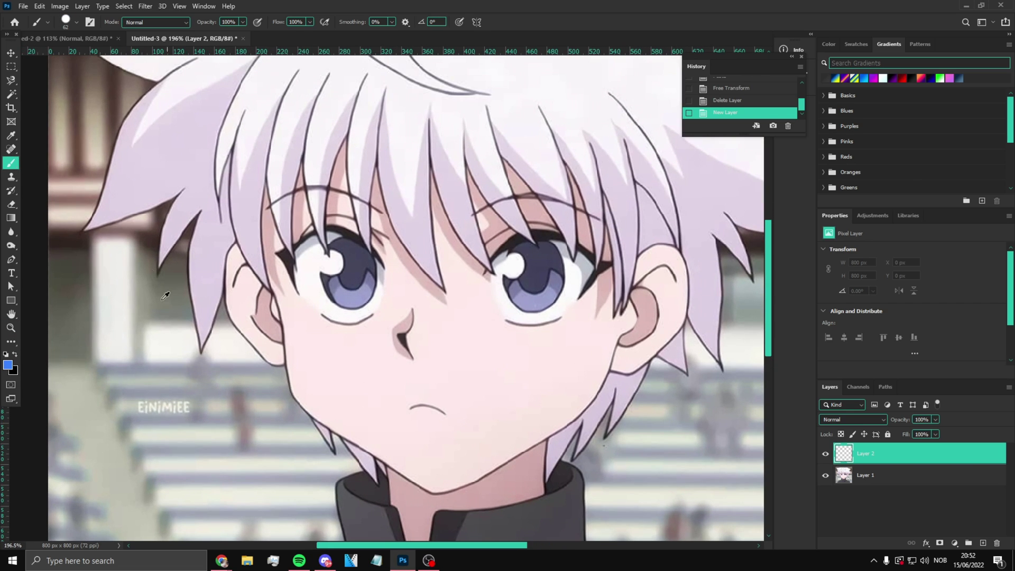
pyautogui.rightClick(12, 245)
pyautogui.rightClick(11, 218)
pyautogui.rightClick(11, 204)
pyautogui.click(11, 245)
pyautogui.click(11, 245)
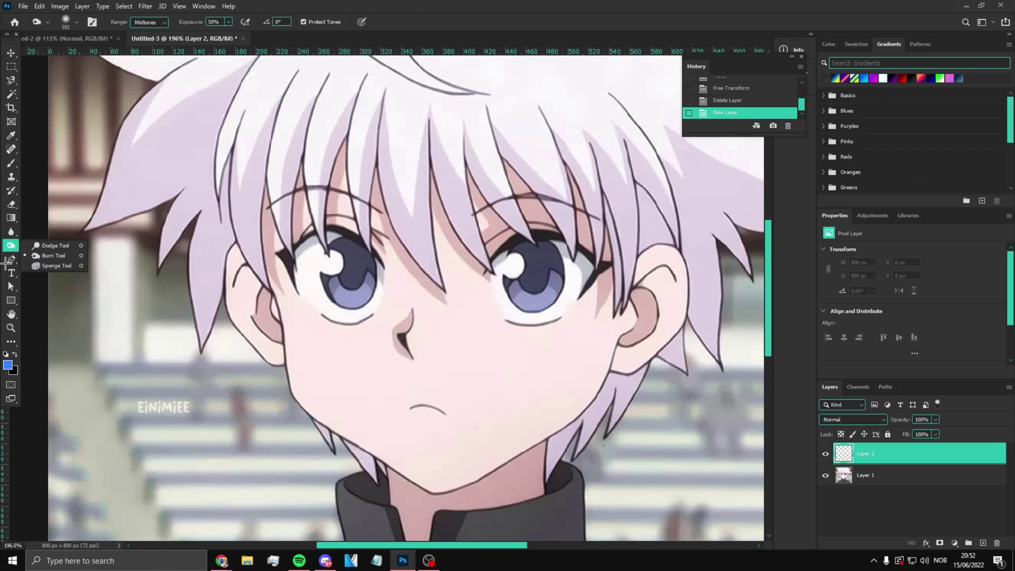
# Remove the EiNiMiEE watermark from the picture on Layer 1 with the Spot Healing Brush
pyautogui.click(11, 149)
pyautogui.click(50, 150)
pyautogui.moveTo(248, 313)
pyautogui.keyDown('alt'); pyautogui.mouseDown()
pyautogui.moveTo(191, 315)
pyautogui.moveTo(158, 340)
pyautogui.mouseUp(); pyautogui.keyUp('alt')
pyautogui.moveTo(183, 399); pyautogui.dragTo(122, 421)
pyautogui.hotkey('ctrl', 'z')
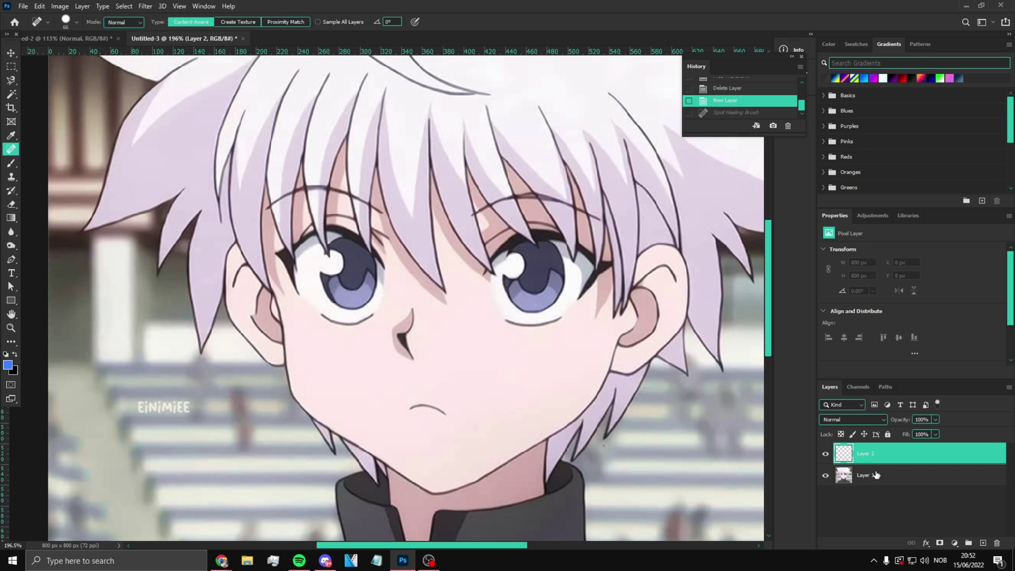
pyautogui.click(873, 475)
pyautogui.moveTo(180, 408); pyautogui.dragTo(168, 429)
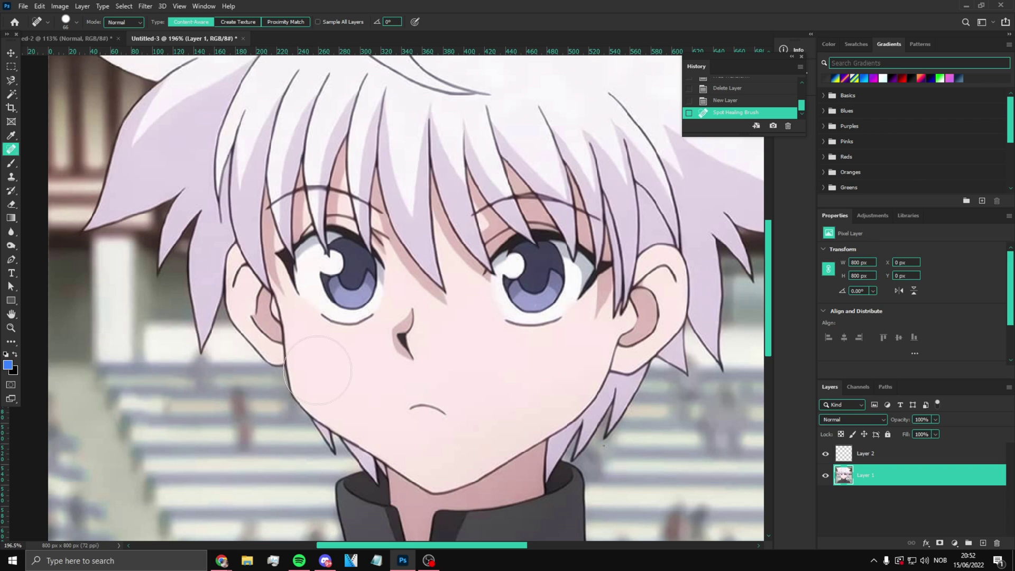
pyautogui.click(10, 328)
pyautogui.rightClick(268, 341)
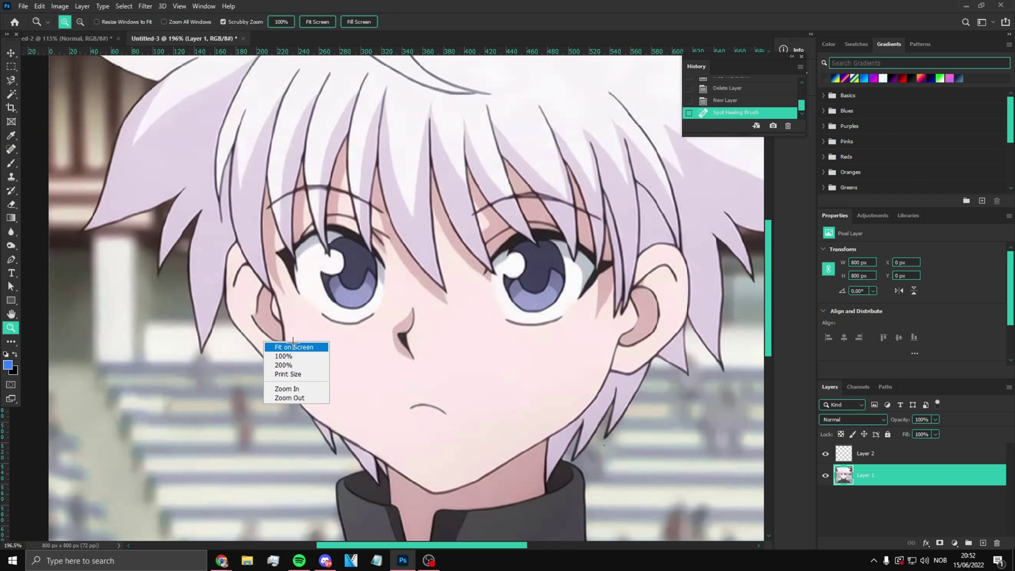
pyautogui.click(286, 345)
pyautogui.click(322, 273)
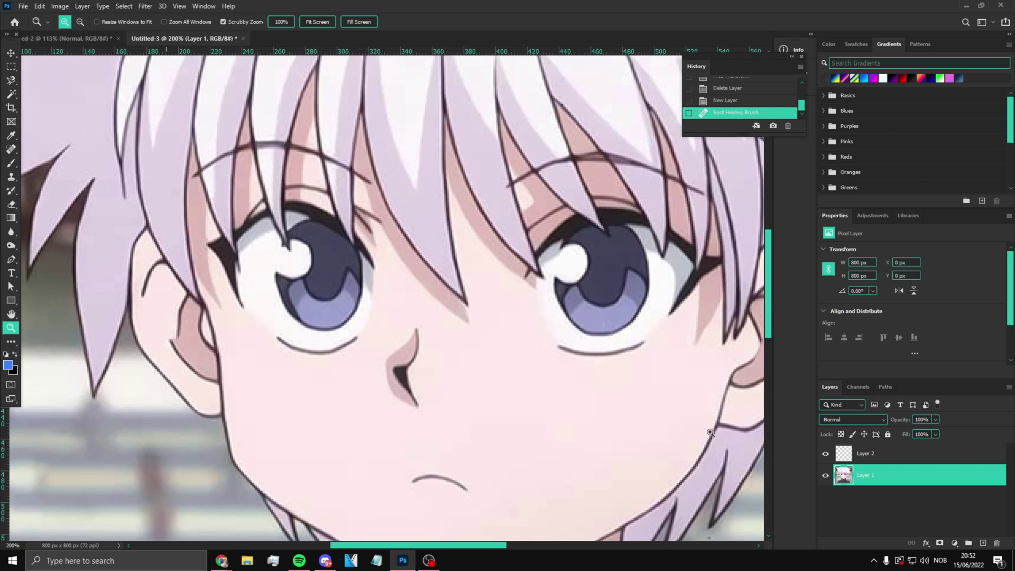
pyautogui.click(996, 543)
pyautogui.click(503, 210)
pyautogui.click(896, 452)
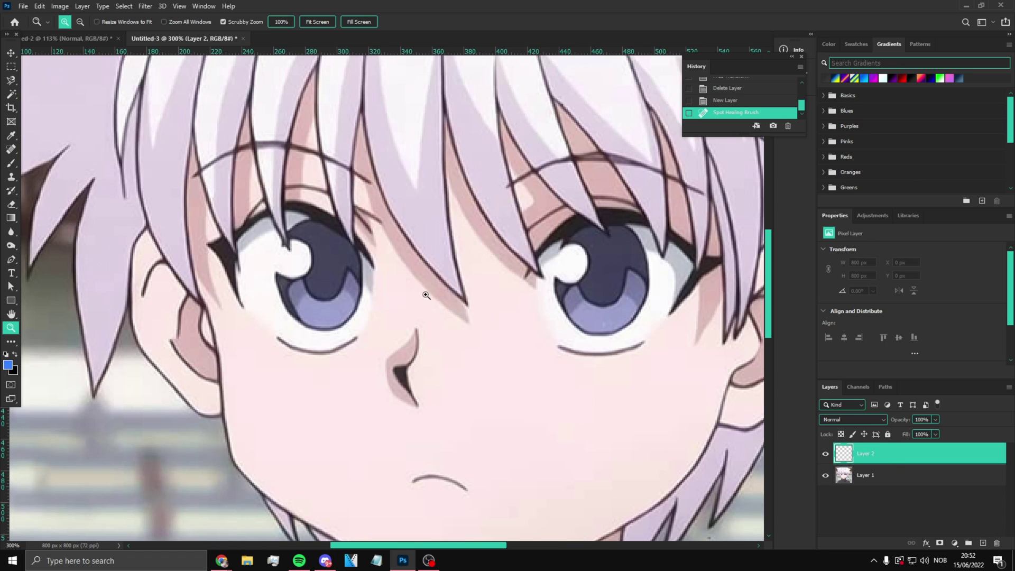
pyautogui.scroll(-3, 248, 256)
pyautogui.click(11, 163)
pyautogui.scroll(5, 303, 250)
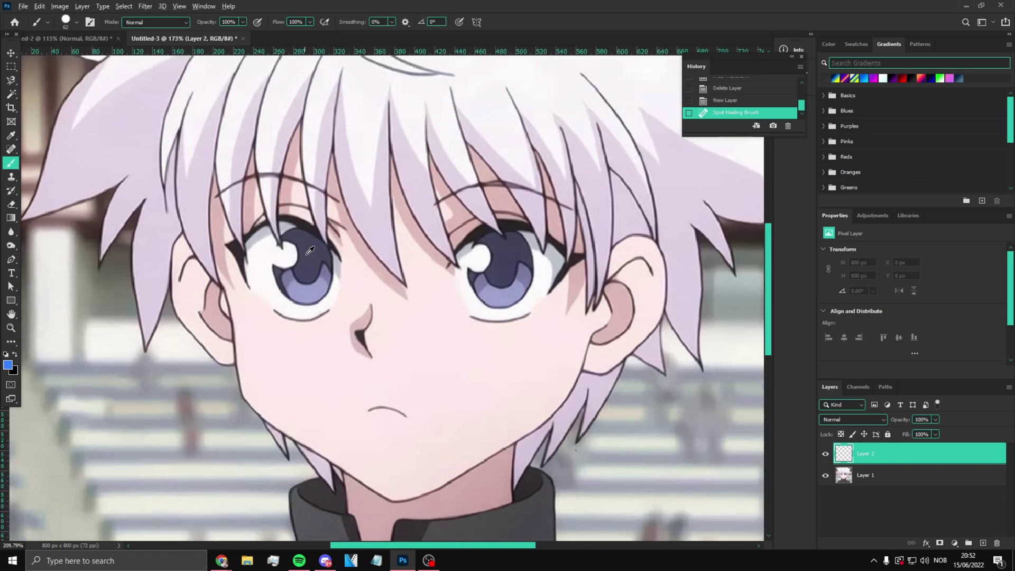
# Select the iris of the picture's left eye on Layer 1 with the Magic Wand at tolerance 32
pyautogui.click(11, 94)
pyautogui.click(48, 115)
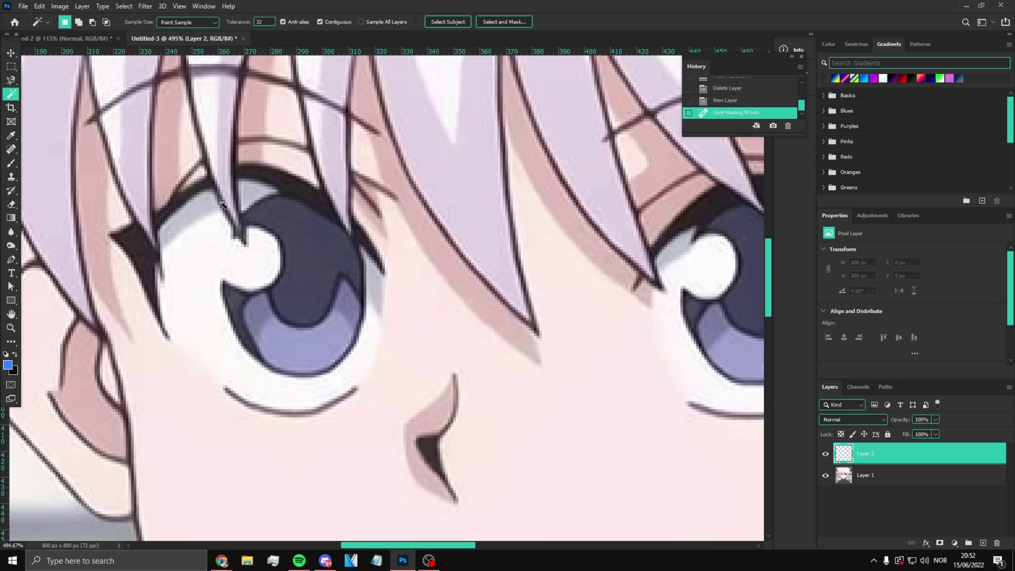
pyautogui.click(300, 234)
pyautogui.hotkey('ctrl', 'd')
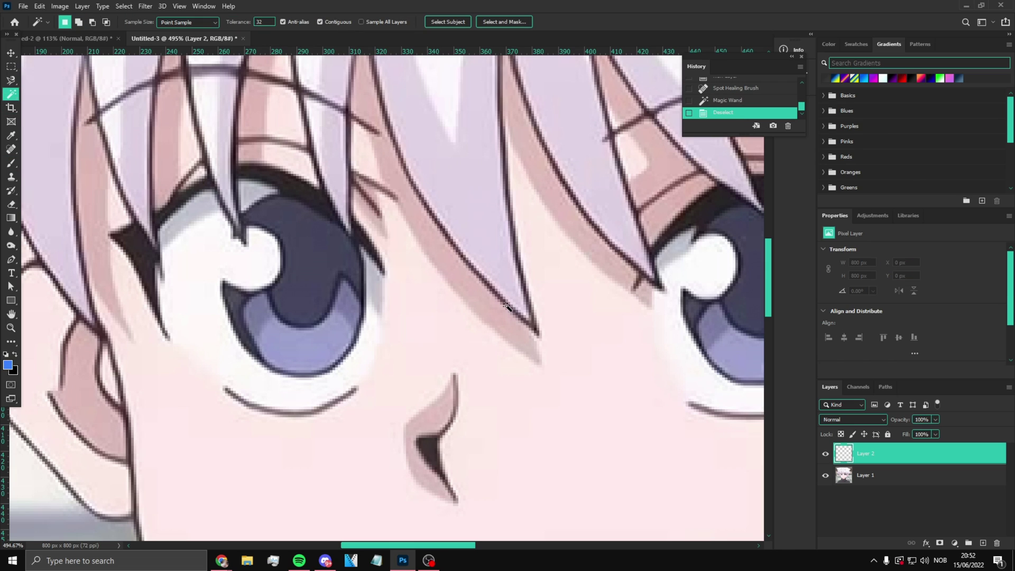
pyautogui.click(871, 482)
pyautogui.click(306, 255)
pyautogui.keyDown('shift'); pyautogui.click(273, 312); pyautogui.keyUp('shift')
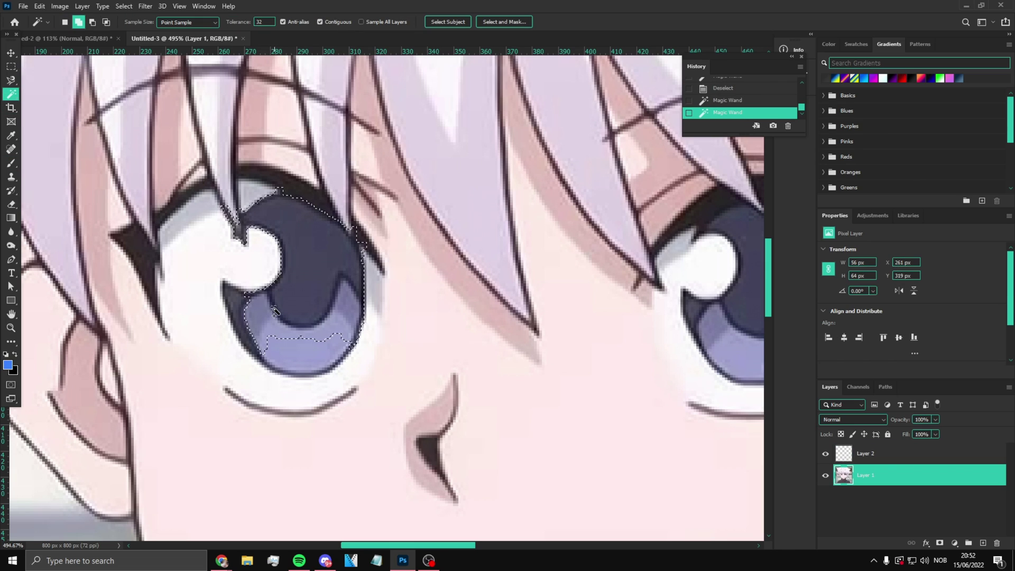
pyautogui.scroll(-3, 274, 312)
pyautogui.keyDown('shift'); pyautogui.click(271, 244); pyautogui.keyUp('shift')
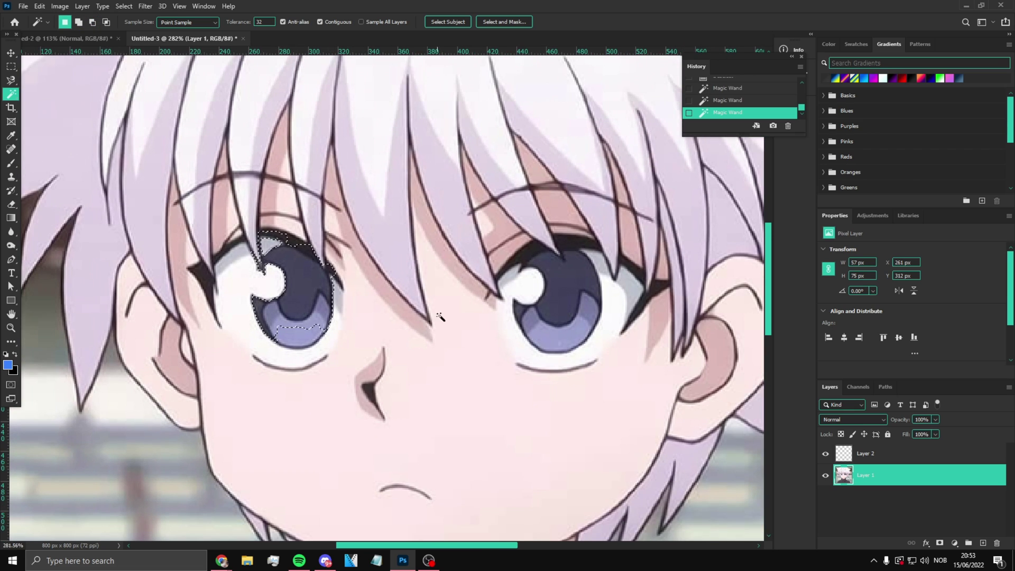
# Add the right eye's iris to the selection and copy both irises to a new layer
pyautogui.keyDown('shift'); pyautogui.click(563, 304); pyautogui.keyUp('shift')
pyautogui.keyDown('shift'); pyautogui.click(528, 312); pyautogui.keyUp('shift')
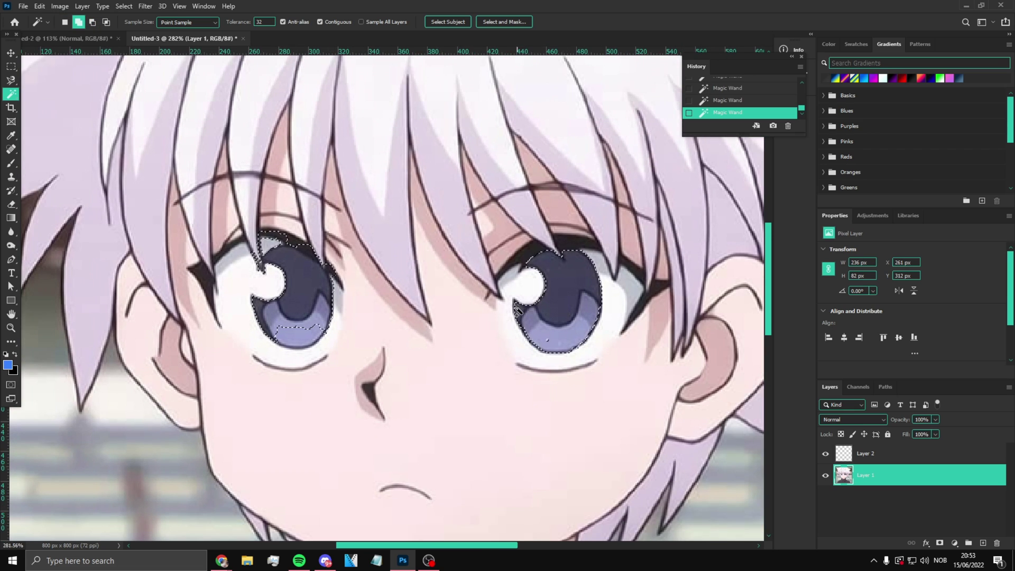
pyautogui.scroll(-2, 596, 308)
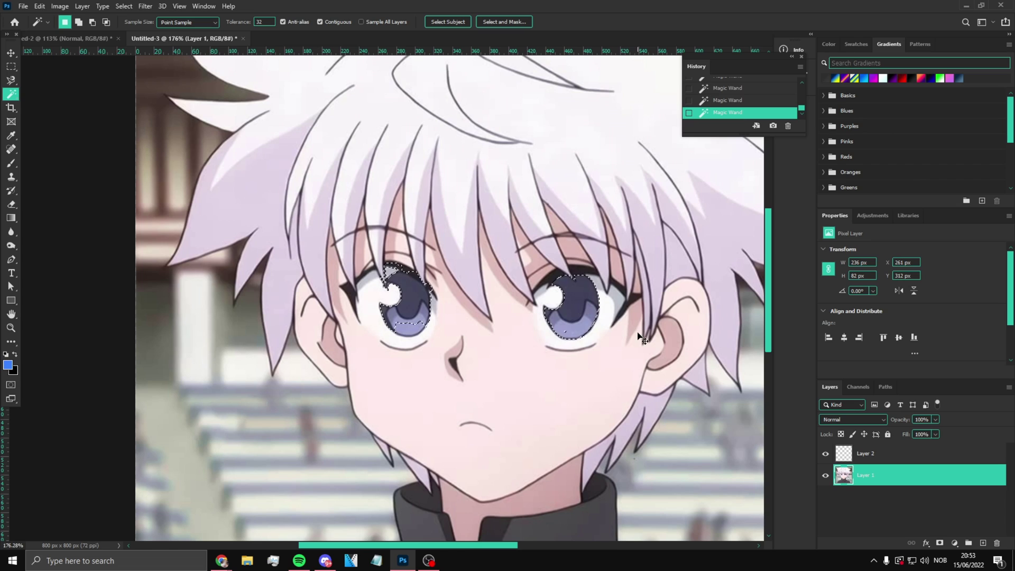
pyautogui.hotkey('ctrl', 'j')
# Add a Hue/Saturation adjustment above the iris layer, clip it to that layer and set the hue to -180
pyautogui.click(955, 543)
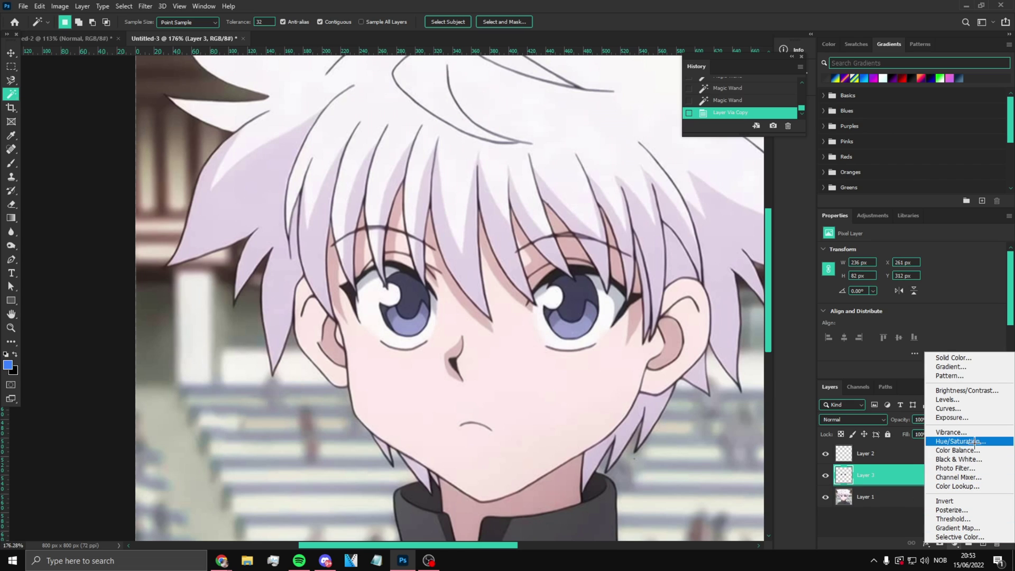
pyautogui.click(948, 443)
pyautogui.moveTo(912, 290)
pyautogui.mouseDown()
pyautogui.moveTo(872, 288)
pyautogui.moveTo(904, 288)
pyautogui.mouseUp()
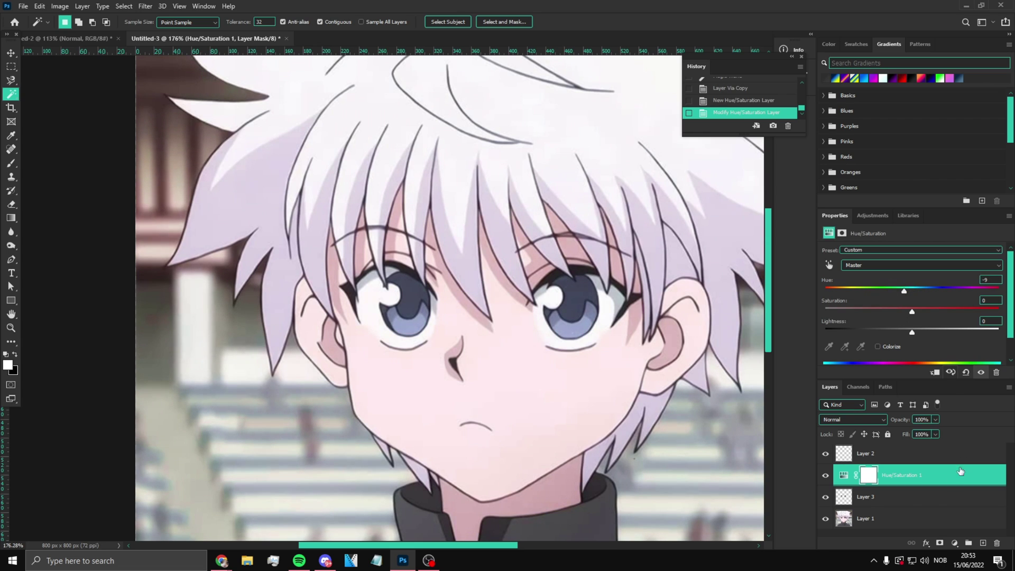
pyautogui.keyDown('alt'); pyautogui.click(917, 483); pyautogui.keyUp('alt')
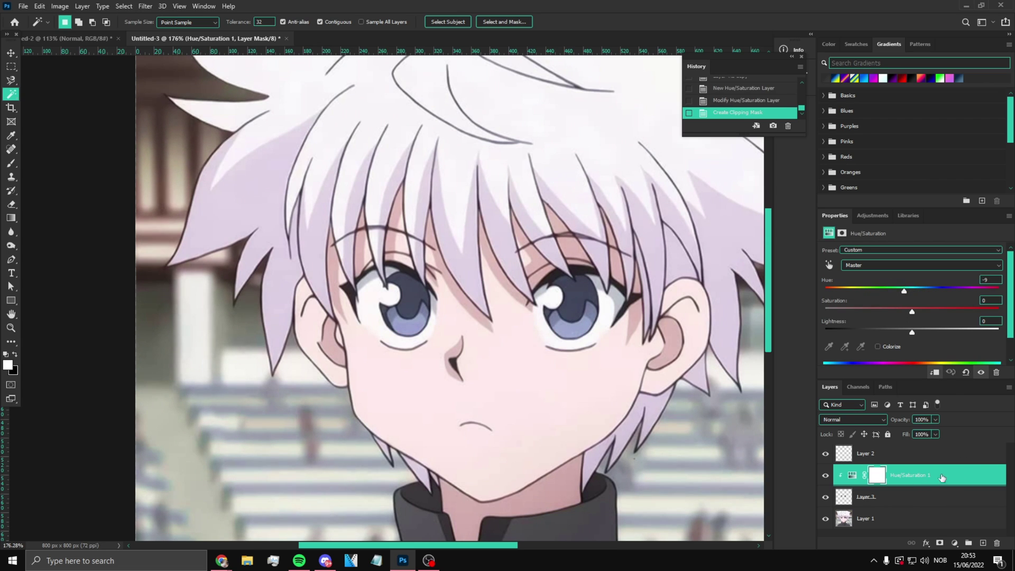
pyautogui.moveTo(904, 290); pyautogui.dragTo(793, 293)
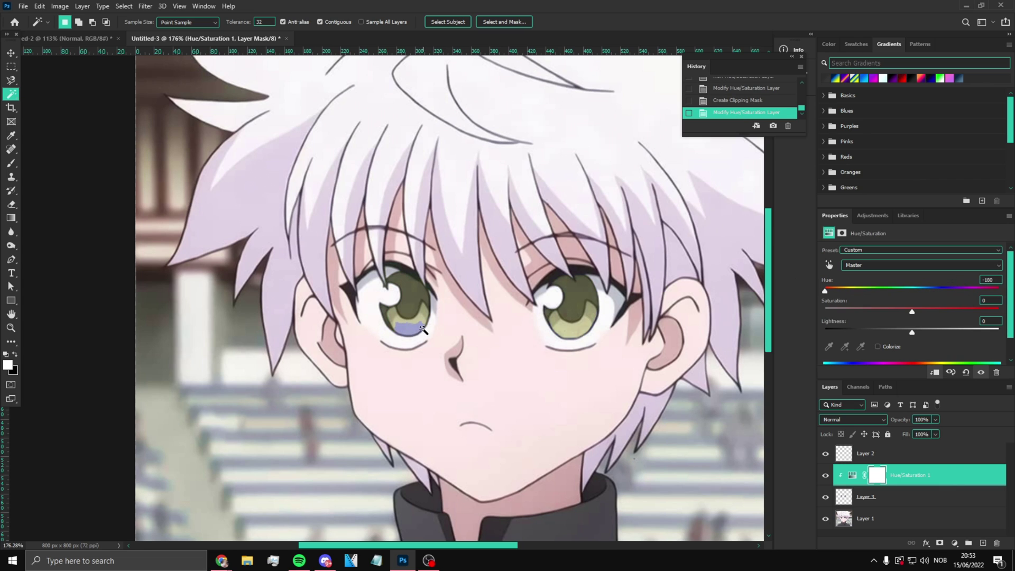
# Select the missed lower part of the left iris on Layer 1, copy it to a new layer and move it above Layer 3
pyautogui.click(869, 501)
pyautogui.click(415, 330)
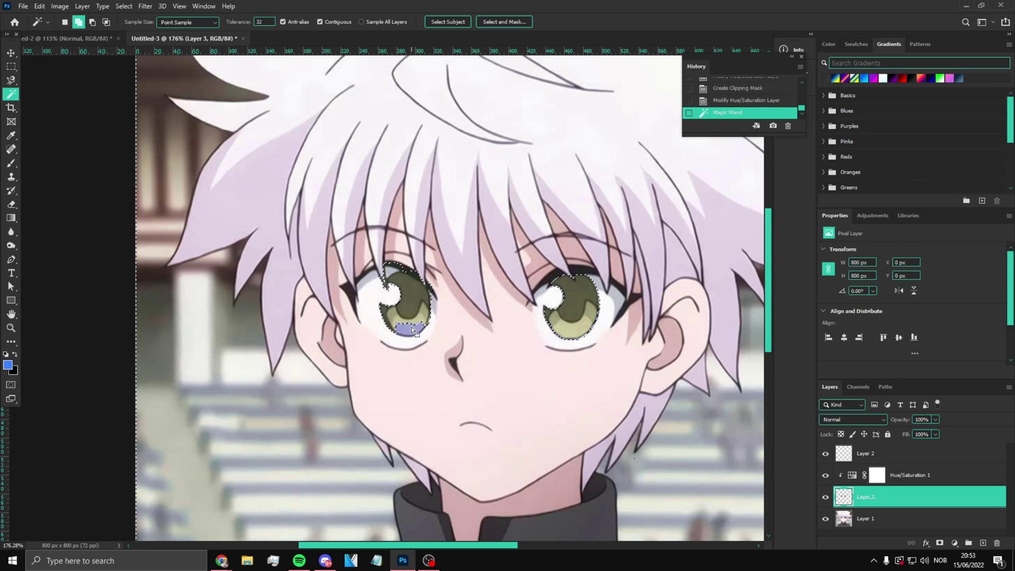
pyautogui.hotkey('ctrl', 'd')
pyautogui.hotkey('alt', '[')
pyautogui.click(418, 329)
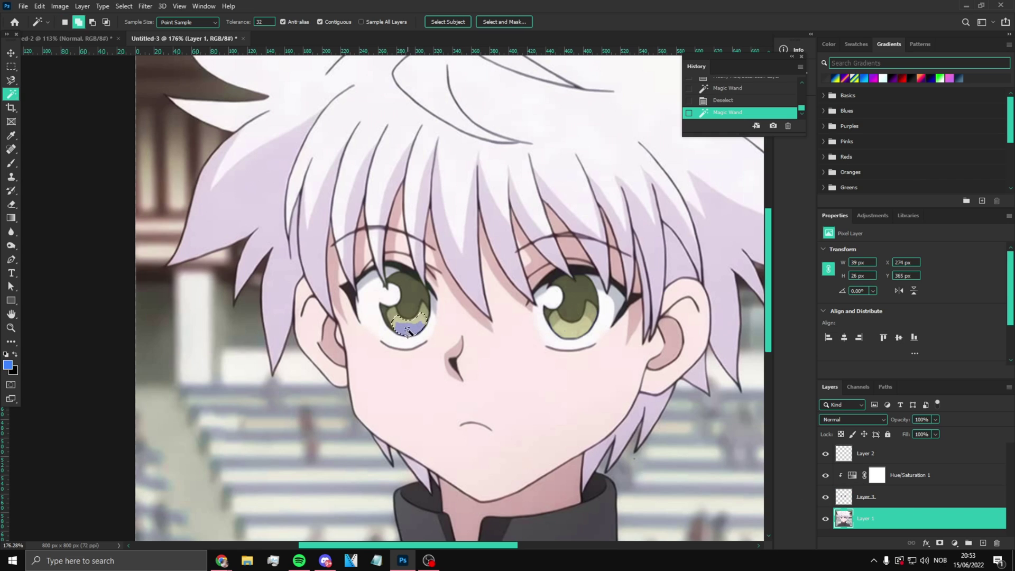
pyautogui.hotkey('ctrl', 'j')
pyautogui.moveTo(893, 514); pyautogui.dragTo(890, 503)
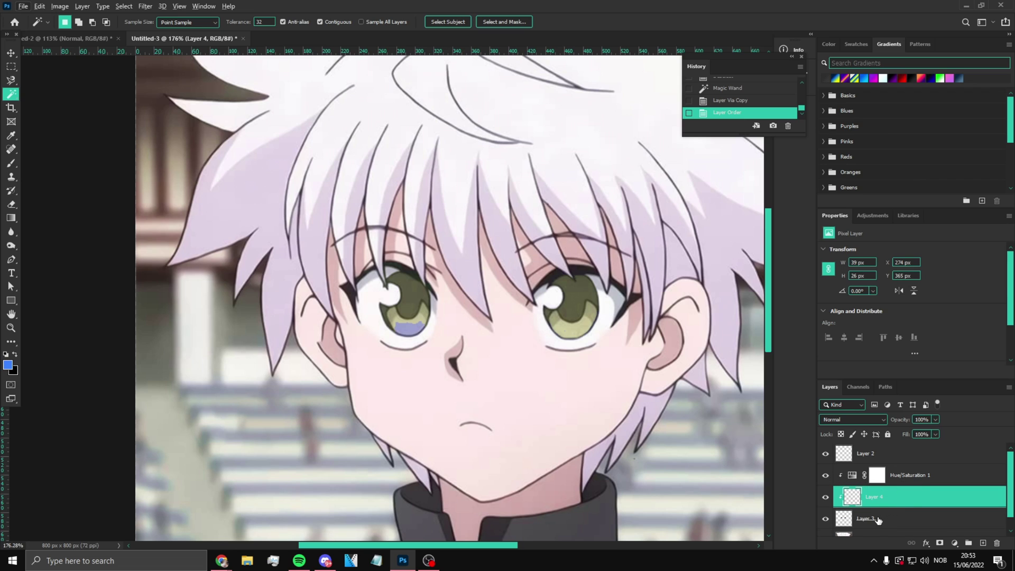
# Merge Layer 4 with Layer 3 and clip the Hue/Saturation adjustment to the merged iris layer
pyautogui.hotkey('ctrl', 'e')
pyautogui.hotkey('ctrl', 'z')
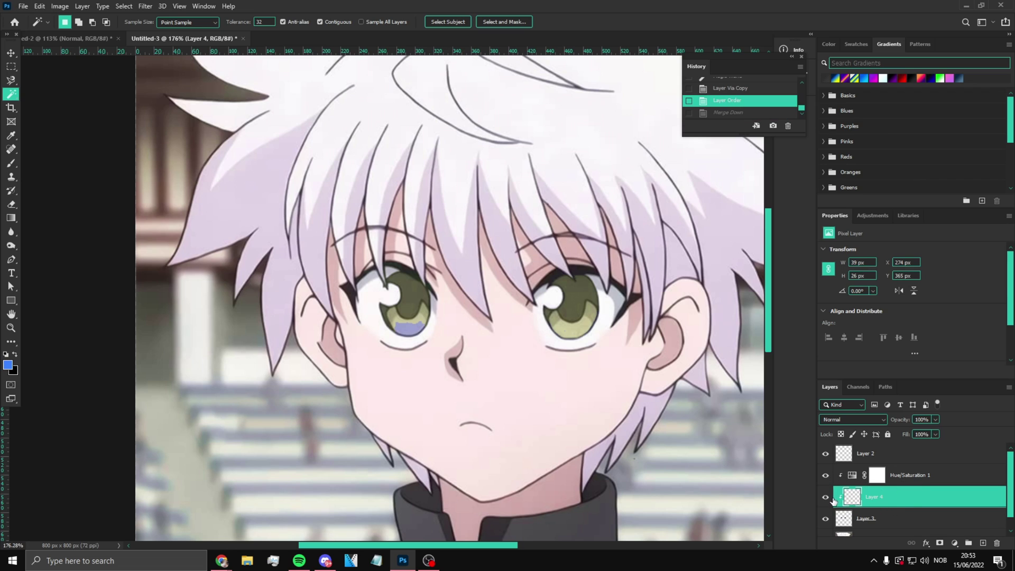
pyautogui.keyDown('alt'); pyautogui.click(875, 507); pyautogui.keyUp('alt')
pyautogui.click(885, 523)
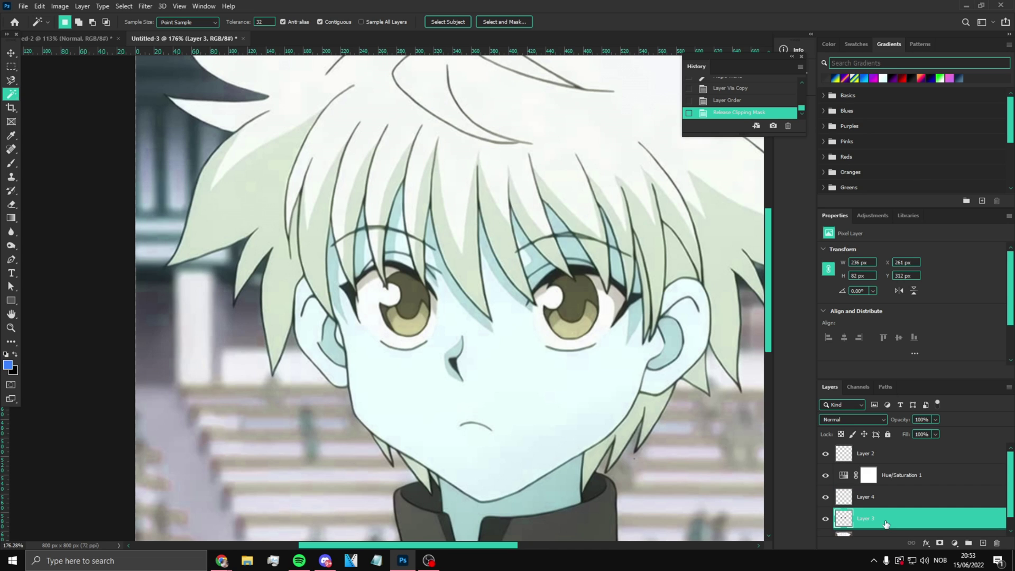
pyautogui.keyDown('shift'); pyautogui.click(884, 506); pyautogui.keyUp('shift')
pyautogui.hotkey('ctrl', 'e')
pyautogui.click(882, 482)
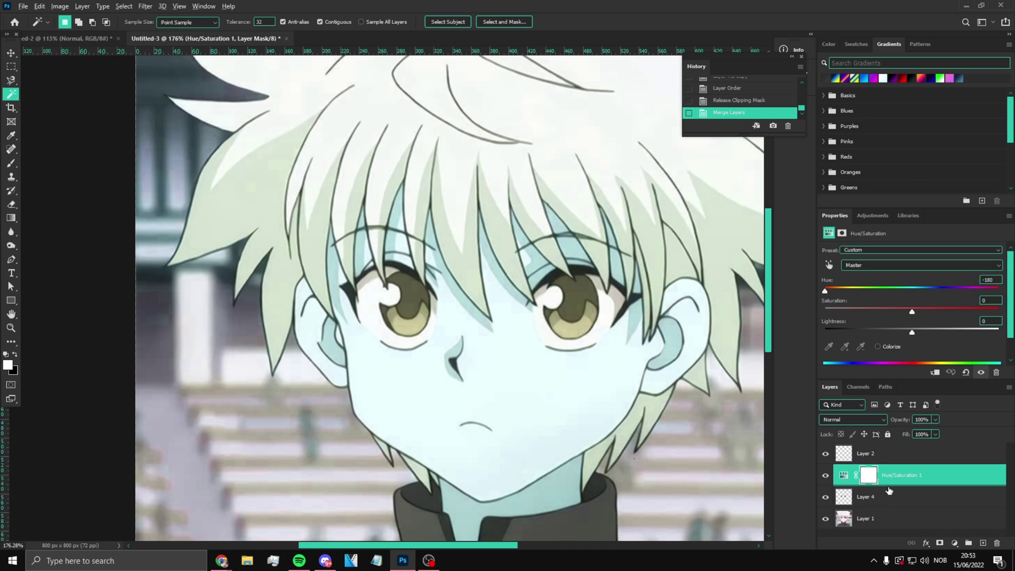
pyautogui.keyDown('alt'); pyautogui.click(889, 485); pyautogui.keyUp('alt')
# Shift the hue of the irises to red and set the saturation to +61 in the Hue/Saturation adjustment
pyautogui.moveTo(906, 290); pyautogui.dragTo(776, 291)
pyautogui.moveTo(914, 308); pyautogui.dragTo(972, 308)
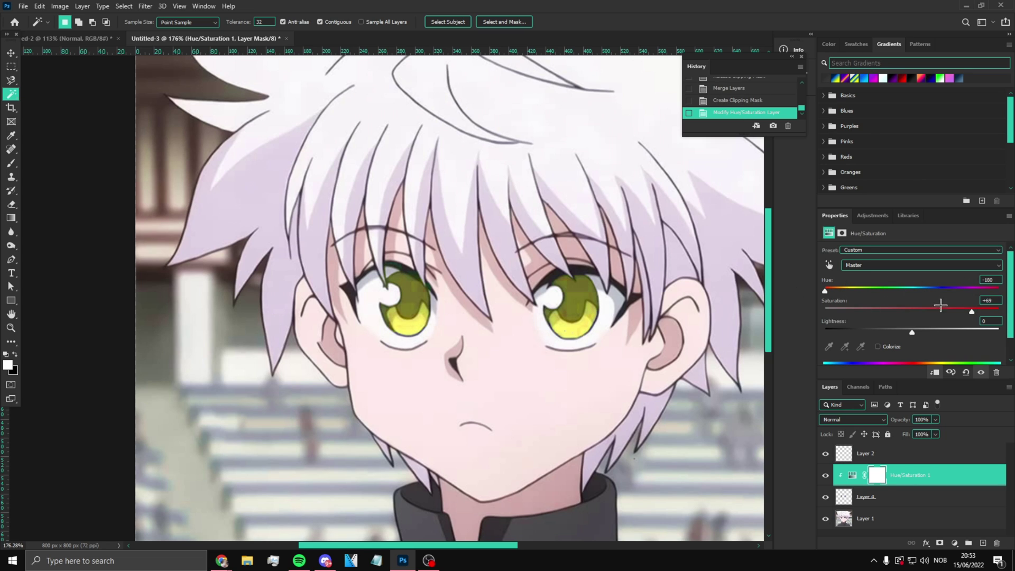
pyautogui.moveTo(836, 291); pyautogui.dragTo(977, 289)
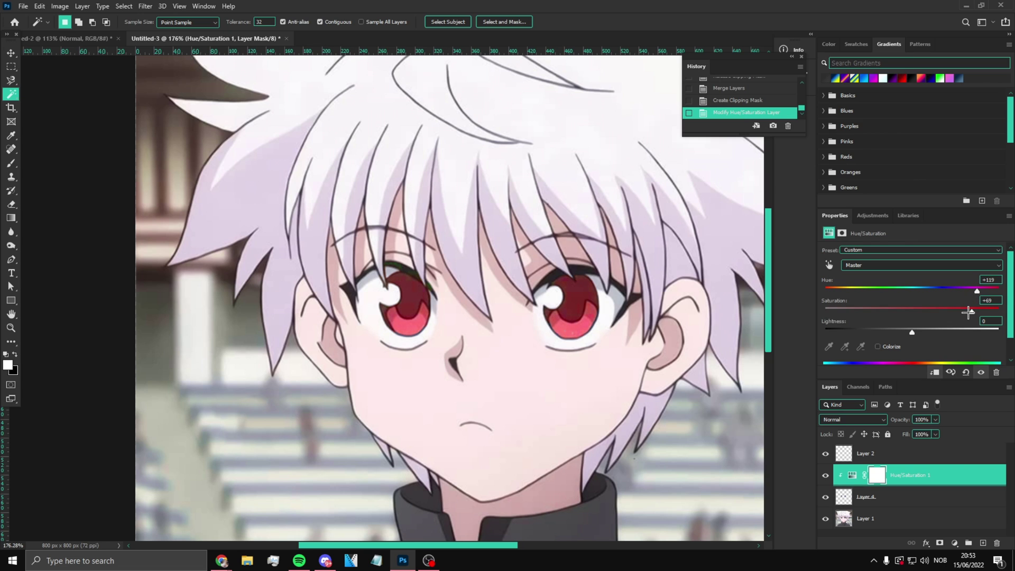
# Select the empty Layer 2 and set the foreground colour to bright red
pyautogui.press('z')
pyautogui.rightClick(368, 309)
pyautogui.click(386, 317)
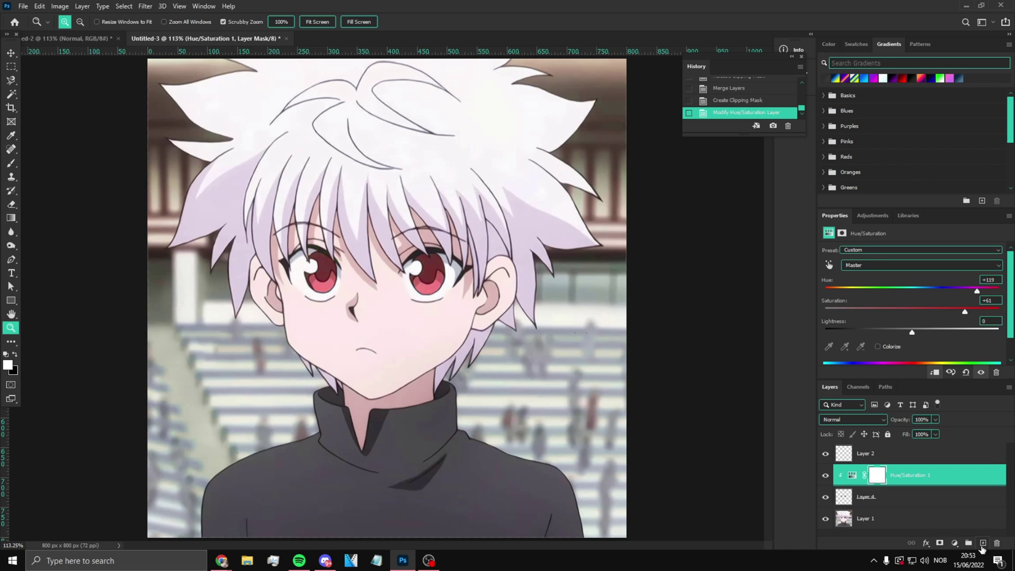
pyautogui.click(880, 457)
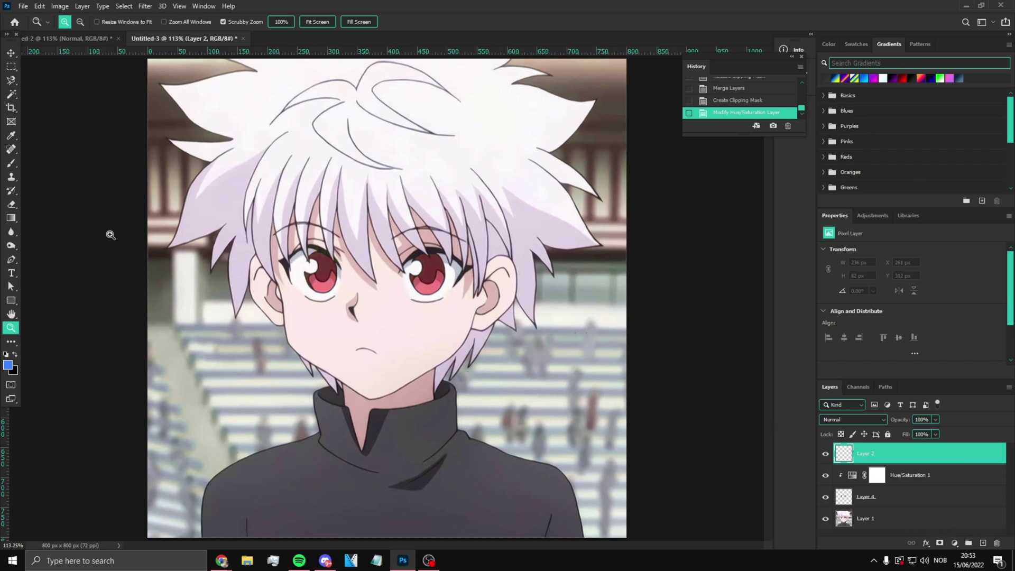
pyautogui.click(8, 365)
pyautogui.moveTo(788, 180)
pyautogui.mouseDown()
pyautogui.moveTo(790, 142)
pyautogui.moveTo(872, 158)
pyautogui.mouseUp()
pyautogui.click(874, 157)
# Paint a soft red spot over each eye on Layer 2 with a 110 px Soft Round brush at 0% hardness
pyautogui.click(12, 164)
pyautogui.scroll(5, 319, 264)
pyautogui.moveTo(334, 276); pyautogui.dragTo(359, 275)
pyautogui.click(336, 269)
pyautogui.hotkey('ctrl', 'z')
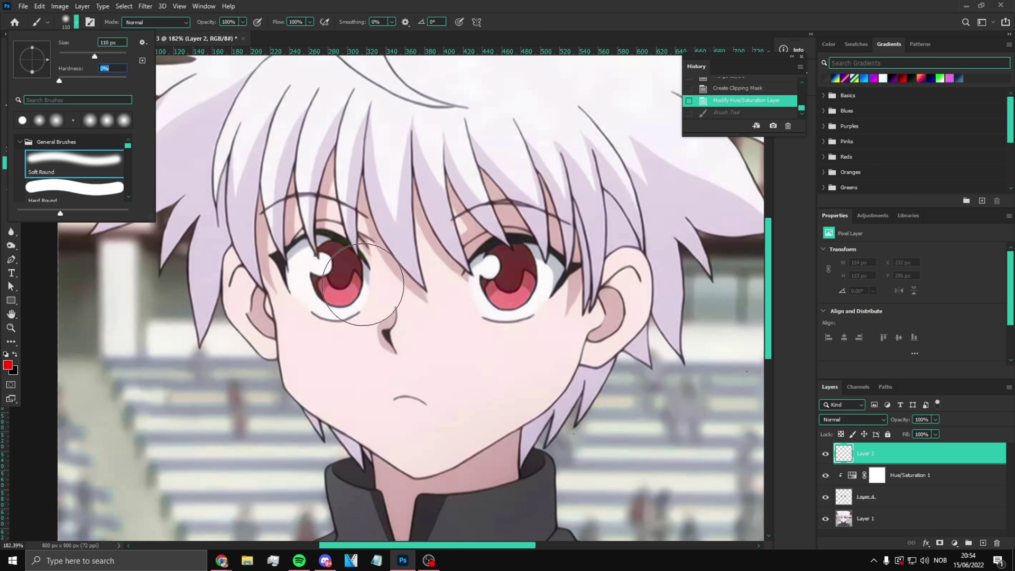
pyautogui.click(333, 278)
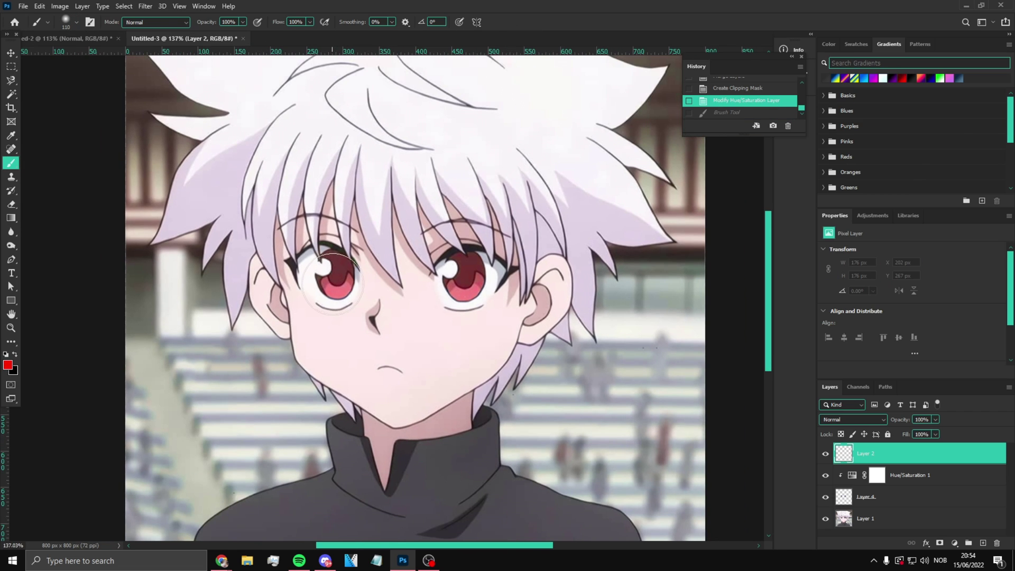
pyautogui.click(333, 274)
pyautogui.click(463, 275)
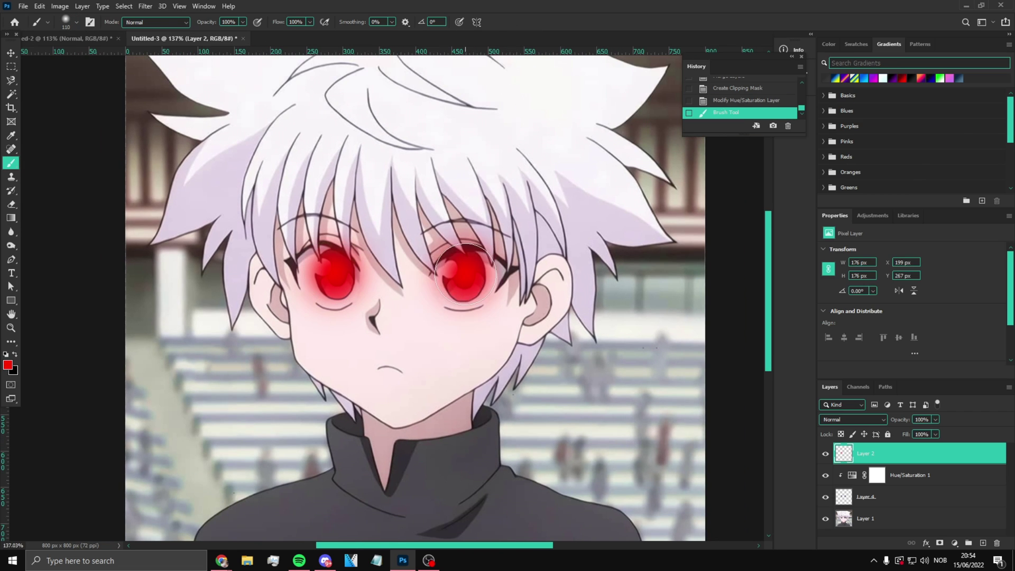
# Set the blend mode of the red glow layer to Screen and duplicate the layer
pyautogui.click(861, 418)
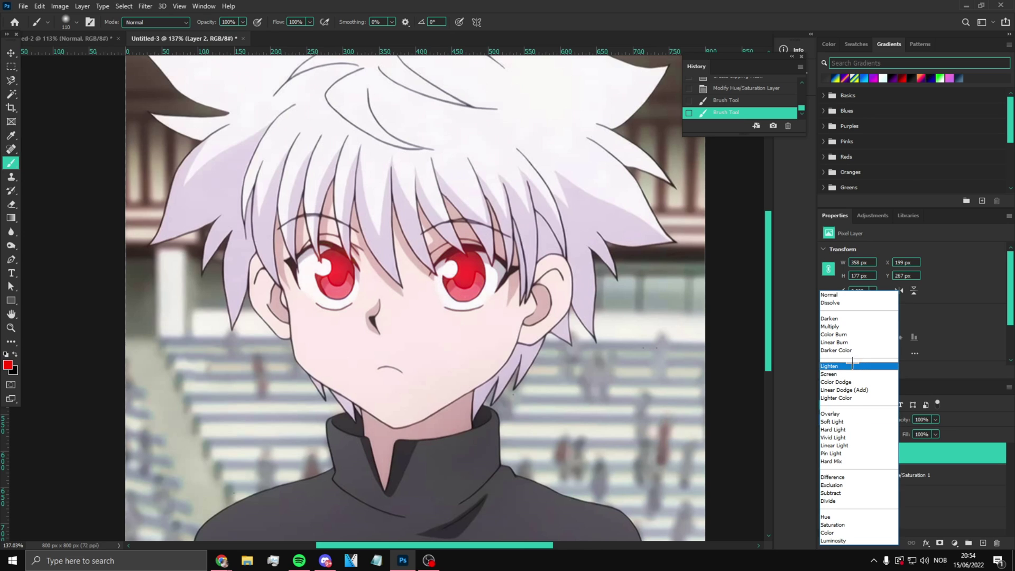
pyautogui.click(841, 374)
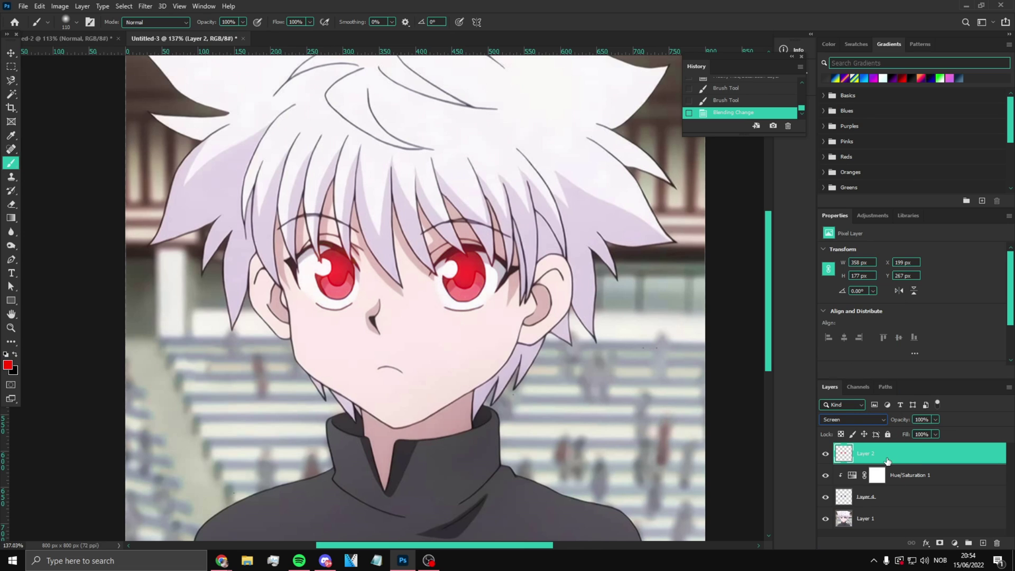
pyautogui.hotkey('ctrl', 'j')
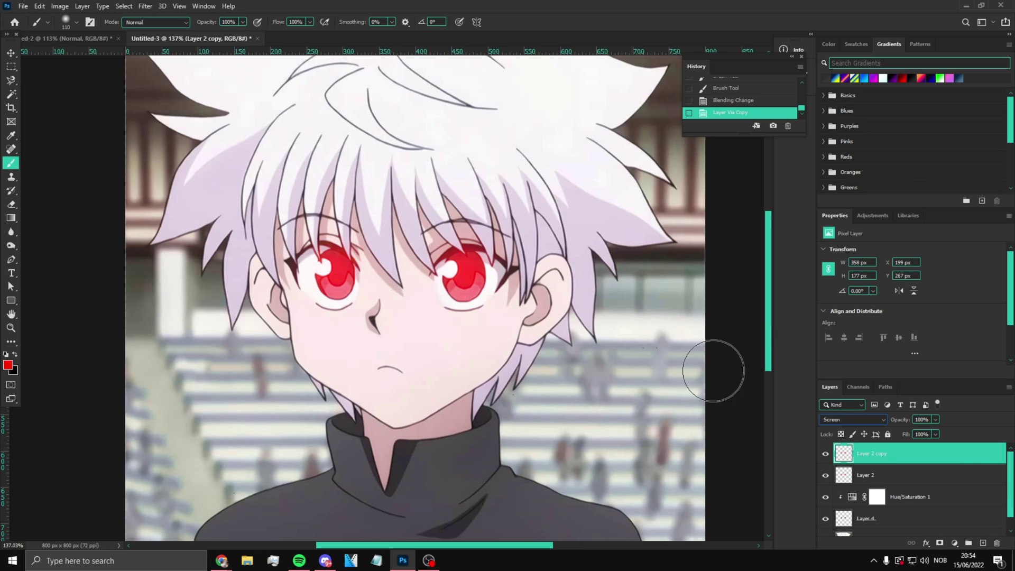
# Delete the Layer 2 copy duplicate of the red glow layer
pyautogui.click(873, 479)
pyautogui.click(878, 460)
pyautogui.rightClick(942, 503)
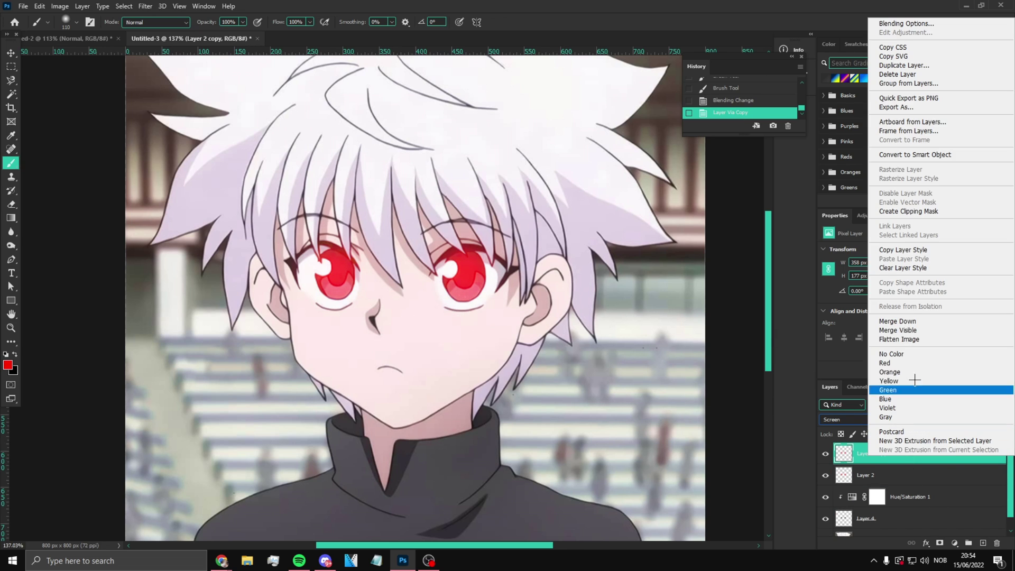
pyautogui.click(923, 75)
pyautogui.click(459, 208)
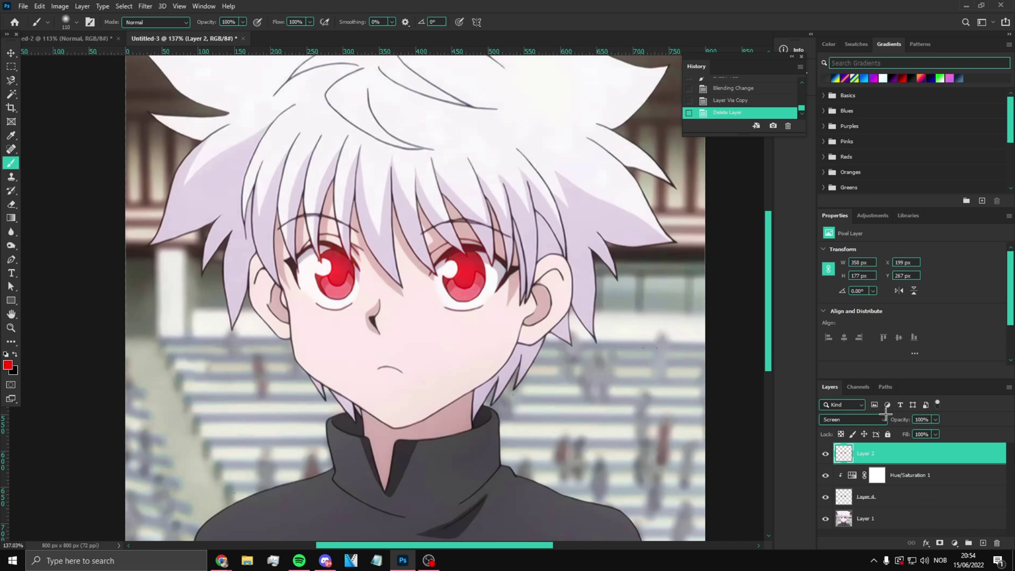
# Add a new layer and paint a soft red spot over each eye with a 317 px brush
pyautogui.click(983, 543)
pyautogui.scroll(-7, 362, 293)
pyautogui.moveTo(364, 299); pyautogui.dragTo(399, 300)
pyautogui.click(344, 283)
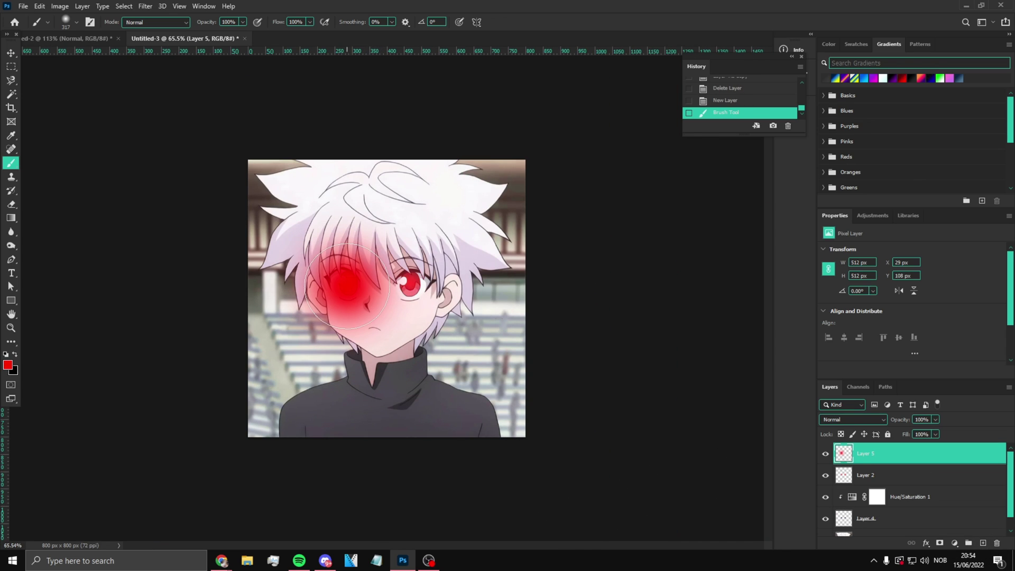
pyautogui.click(409, 284)
# Apply a Gaussian Blur with a radius of 127.3 pixels to the large red spots on Layer 5
pyautogui.click(150, 6)
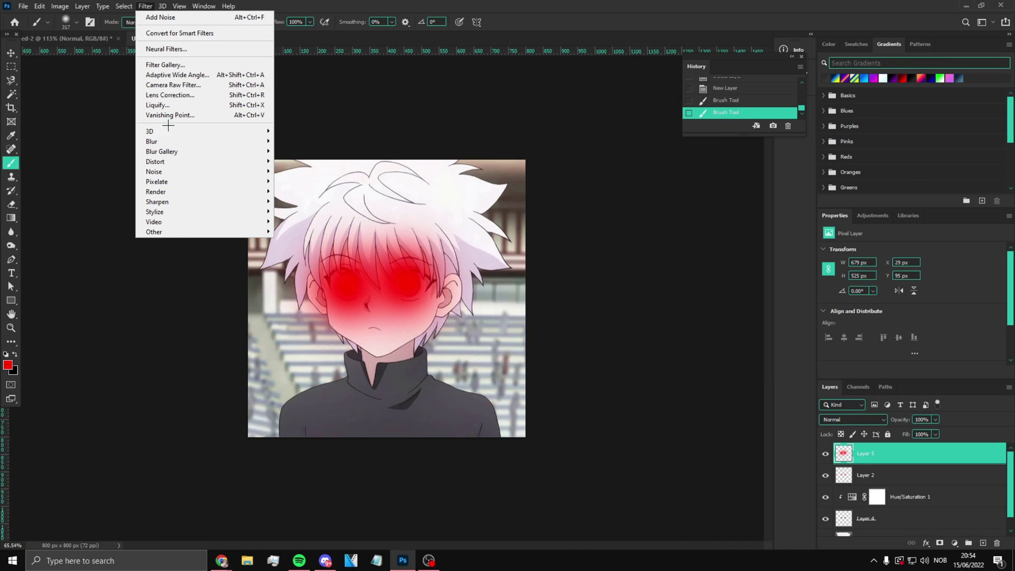
pyautogui.moveTo(174, 139)
pyautogui.click(310, 188)
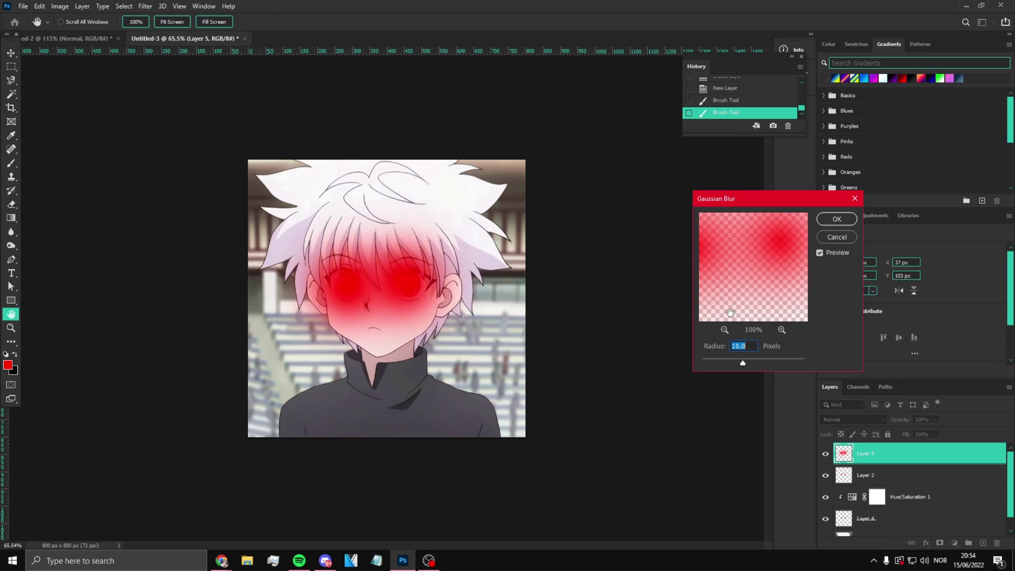
pyautogui.moveTo(752, 363); pyautogui.dragTo(772, 362)
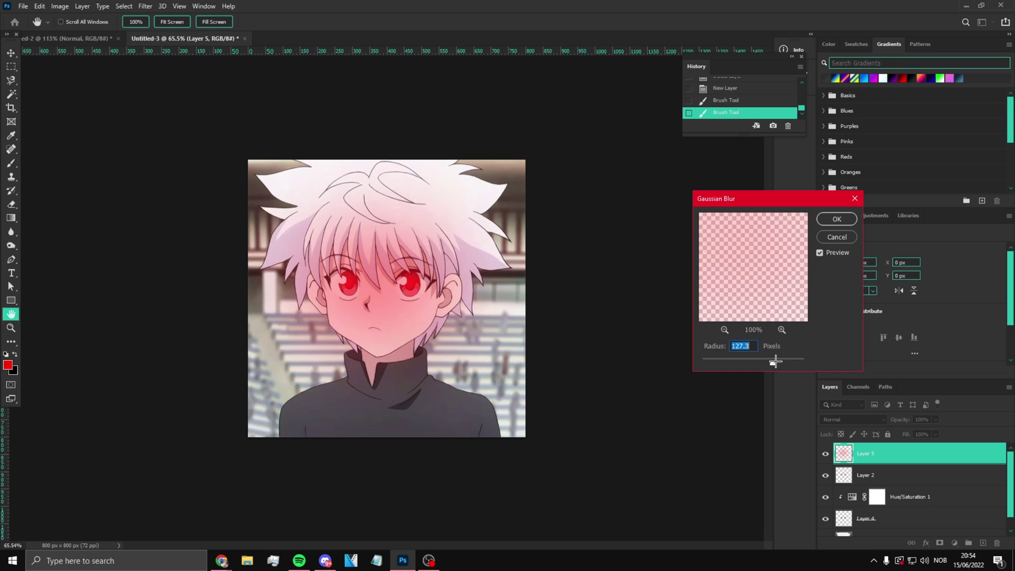
pyautogui.click(837, 219)
# Scale the blurred red glow down to about 394 px and move it over the left-hand eye
pyautogui.hotkey('ctrl', 't')
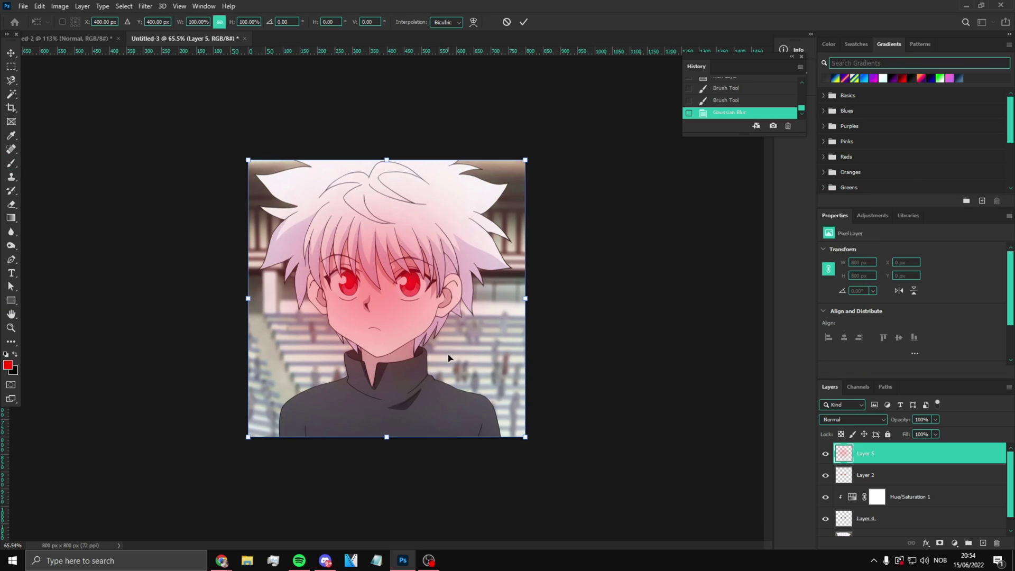
pyautogui.moveTo(527, 437); pyautogui.dragTo(385, 296)
pyautogui.moveTo(349, 253); pyautogui.dragTo(379, 307)
pyautogui.press('Return')
pyautogui.press('b')
pyautogui.scroll(3, 378, 311)
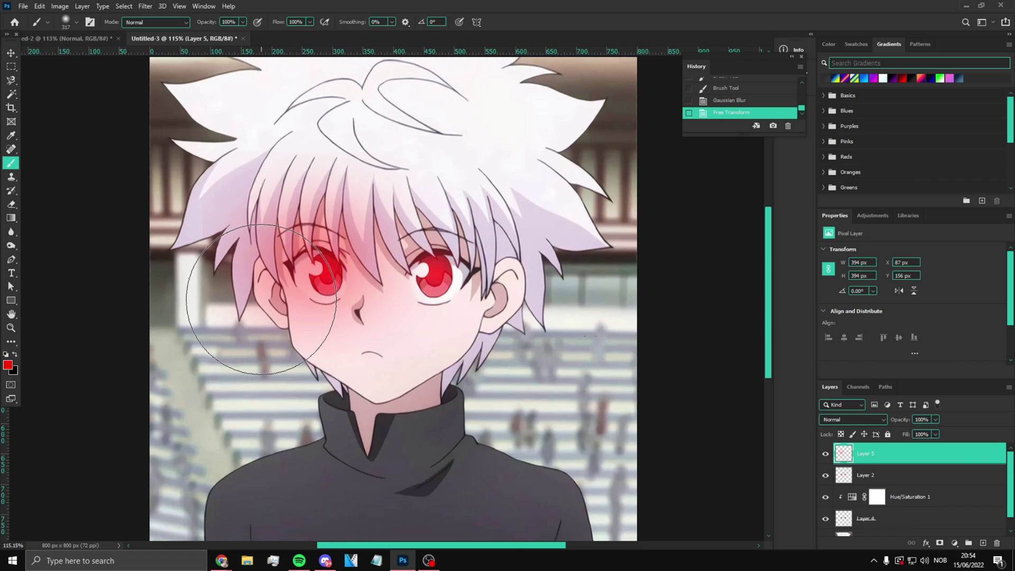
# Delete the blurred glow layer, then try a duplicate of Layer 2 and undo it
pyautogui.press('Delete')
pyautogui.scroll(2, 310, 279)
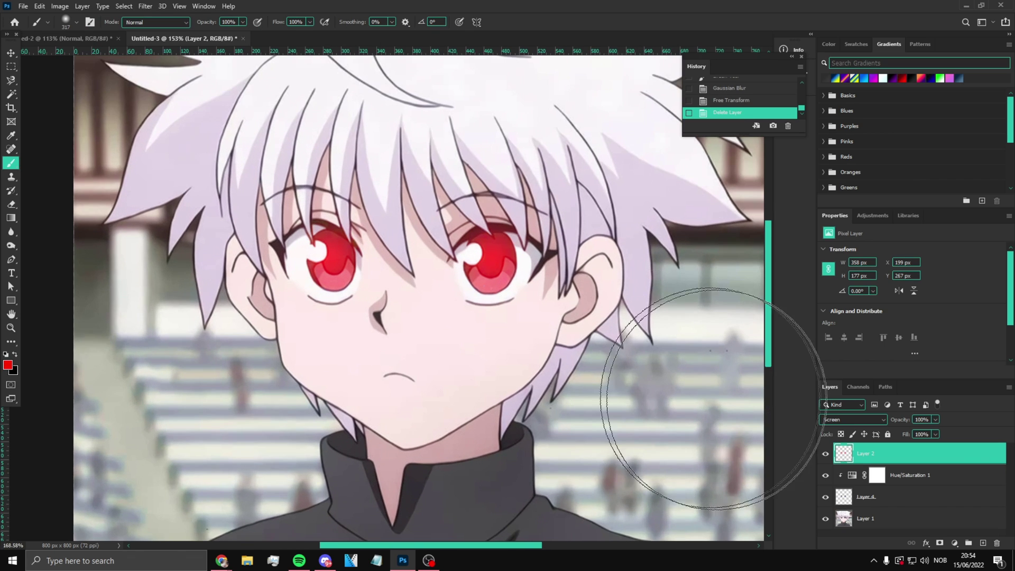
pyautogui.hotkey('ctrl', 'j')
pyautogui.hotkey('ctrl', 'z')
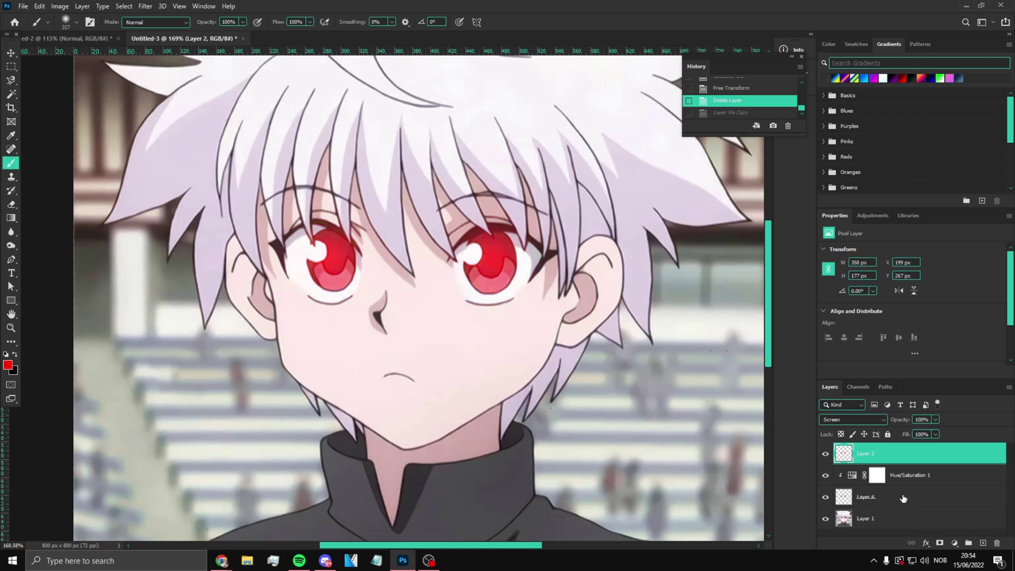
# Switch to Chrome and search the web for "sharingan png" in a new tab
pyautogui.moveTo(221, 560)
pyautogui.click(253, 500)
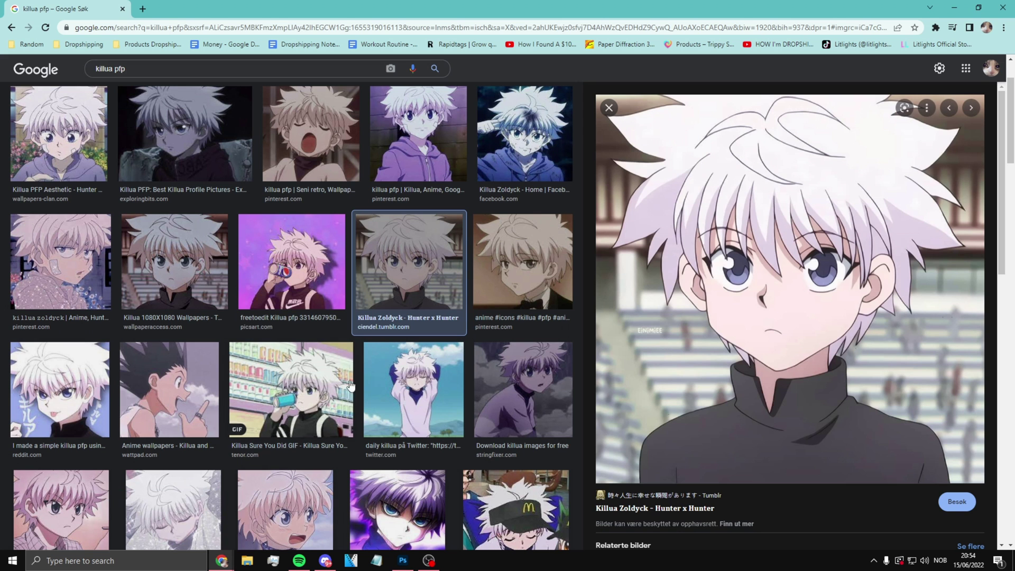
pyautogui.click(143, 8)
pyautogui.write('sharingan png')
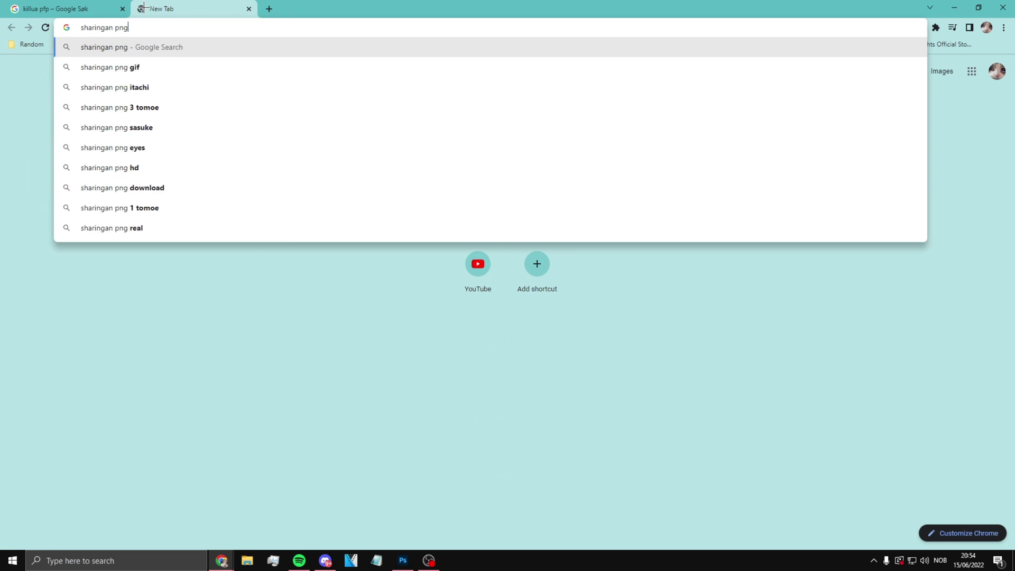
pyautogui.press('Return')
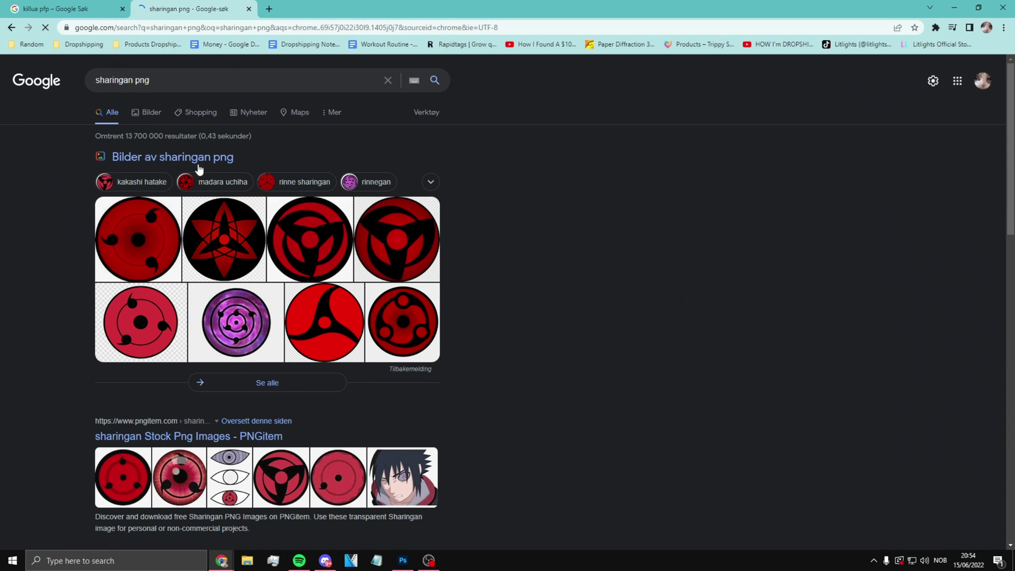
# Copy the red three-tomoe sharingan image from the results and paste it into the Killua document in Photoshop
pyautogui.click(169, 236)
pyautogui.rightClick(626, 221)
pyautogui.click(635, 344)
pyautogui.click(403, 560)
pyautogui.hotkey('ctrl', 'v')
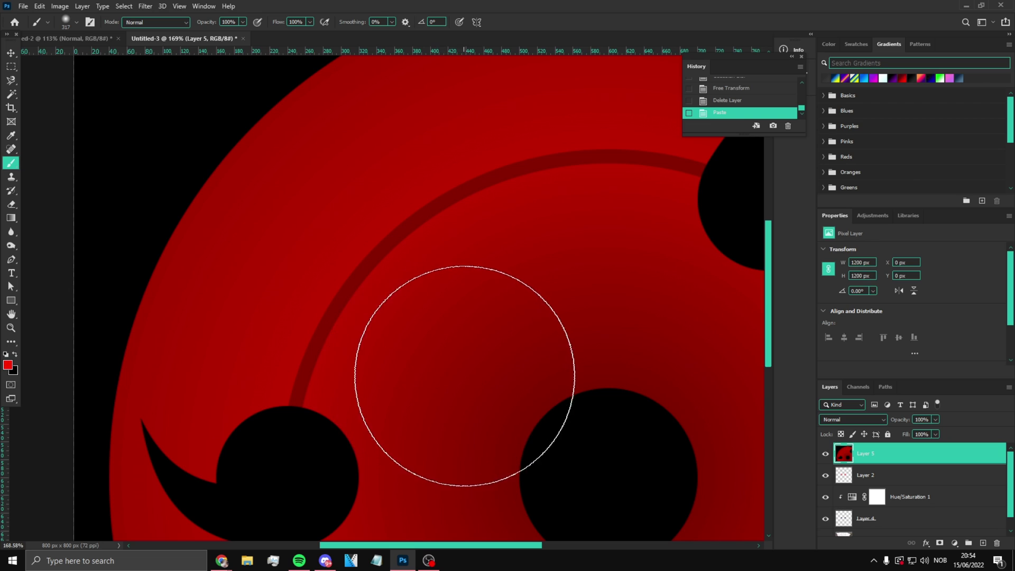
# Scale the pasted sharingan image down to about 611 px and position it within the canvas
pyautogui.scroll(-5, 469, 376)
pyautogui.hotkey('ctrl', 't')
pyautogui.moveTo(212, 125); pyautogui.dragTo(469, 380)
pyautogui.moveTo(565, 434); pyautogui.dragTo(361, 231)
pyautogui.press('Return')
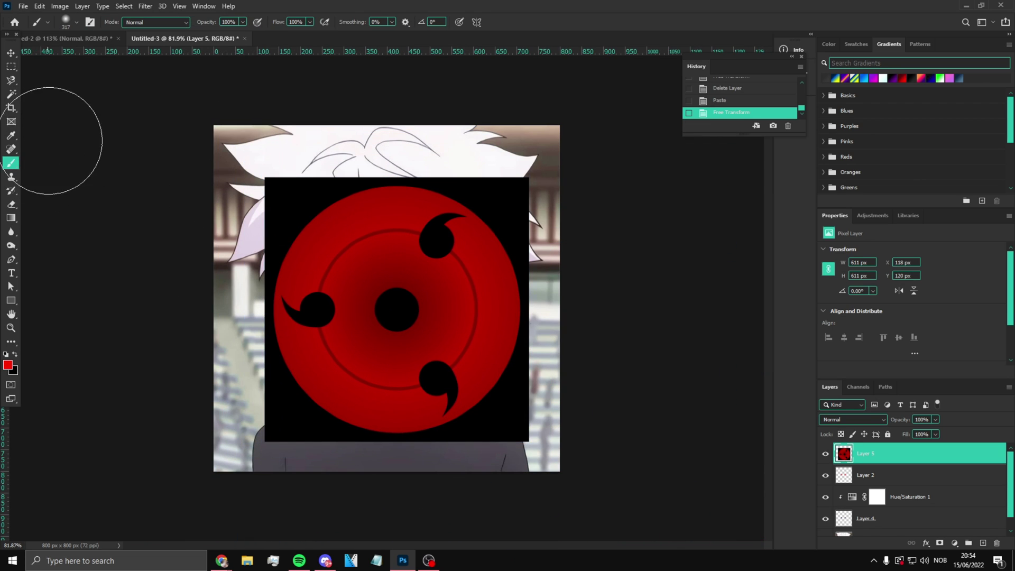
# Remove the black background around the sharingan disc with the Magic Wand and deselect
pyautogui.click(11, 94)
pyautogui.click(308, 179)
pyautogui.click(317, 199)
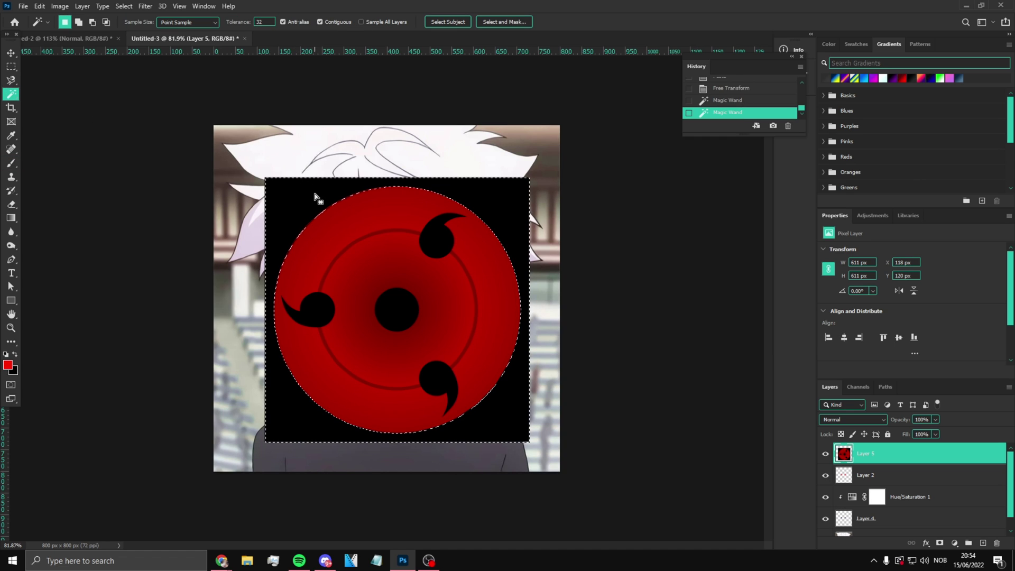
pyautogui.press('Delete')
pyautogui.rightClick(522, 229)
pyautogui.click(582, 361)
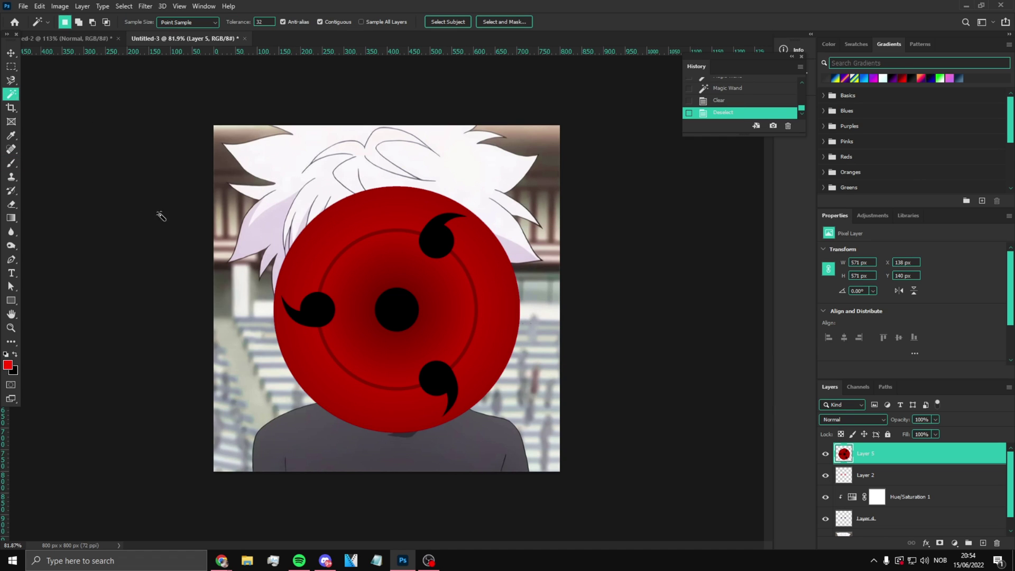
# Scale the sharingan disc down to about 76 px and place it over the left-hand iris
pyautogui.hotkey('ctrl', 't')
pyautogui.scroll(3, 242, 200)
pyautogui.moveTo(233, 134); pyautogui.dragTo(320, 244)
pyautogui.scroll(3, 353, 286)
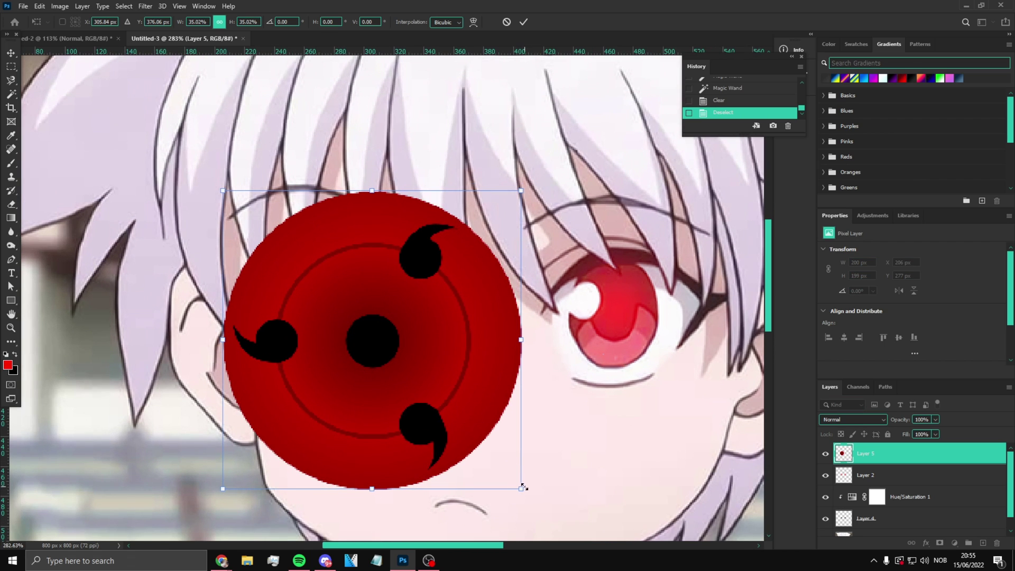
pyautogui.moveTo(524, 486); pyautogui.dragTo(340, 305)
pyautogui.moveTo(311, 260); pyautogui.dragTo(373, 339)
pyautogui.press('Return')
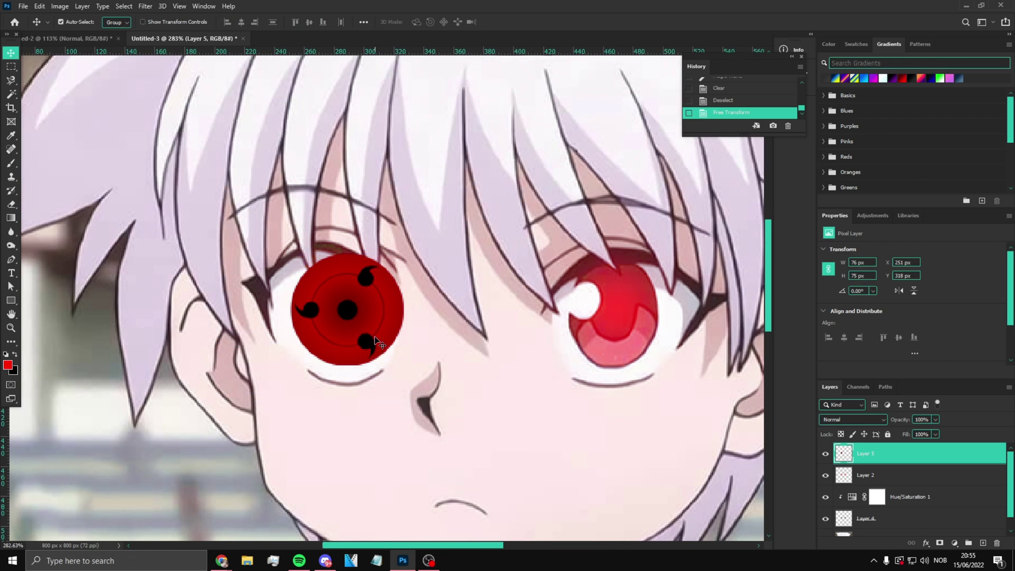
# Set the sharingan layer's opacity to 61% and erase the parts covering the hair, eyelid and area outside the iris
pyautogui.moveTo(938, 419); pyautogui.dragTo(917, 431)
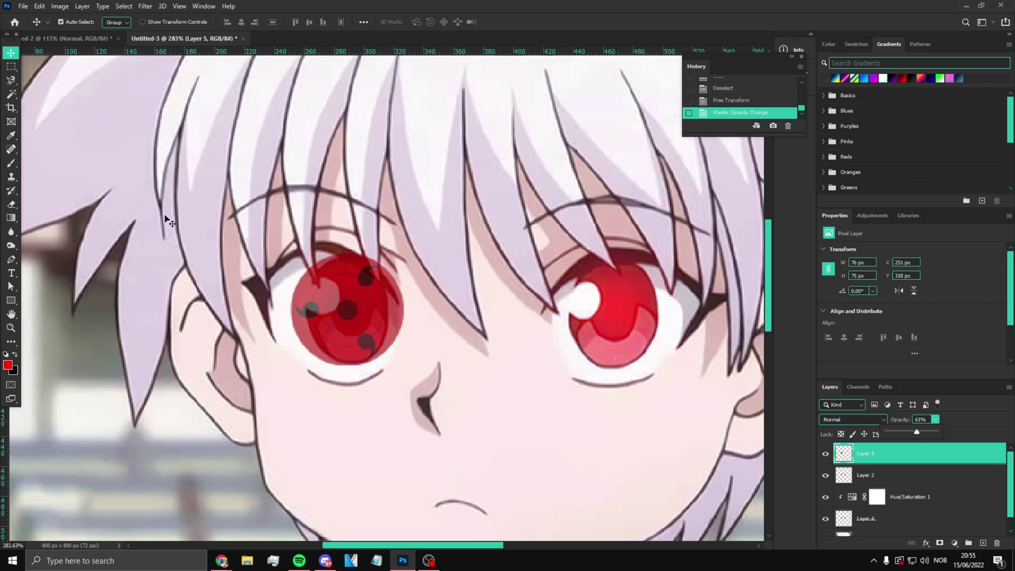
pyautogui.scroll(3, 339, 362)
pyautogui.click(11, 205)
pyautogui.scroll(1, 342, 364)
pyautogui.moveTo(342, 362)
pyautogui.mouseDown()
pyautogui.moveTo(143, 370)
pyautogui.moveTo(215, 351)
pyautogui.mouseUp()
pyautogui.click(421, 401)
pyautogui.moveTo(421, 401)
pyautogui.mouseDown()
pyautogui.moveTo(391, 405)
pyautogui.moveTo(474, 253)
pyautogui.moveTo(463, 161)
pyautogui.moveTo(457, 286)
pyautogui.moveTo(463, 280)
pyautogui.moveTo(461, 268)
pyautogui.moveTo(449, 312)
pyautogui.moveTo(423, 348)
pyautogui.moveTo(349, 402)
pyautogui.moveTo(283, 395)
pyautogui.moveTo(216, 356)
pyautogui.moveTo(122, 231)
pyautogui.moveTo(181, 314)
pyautogui.moveTo(147, 188)
pyautogui.moveTo(178, 91)
pyautogui.mouseUp()
pyautogui.scroll(-2, 178, 91)
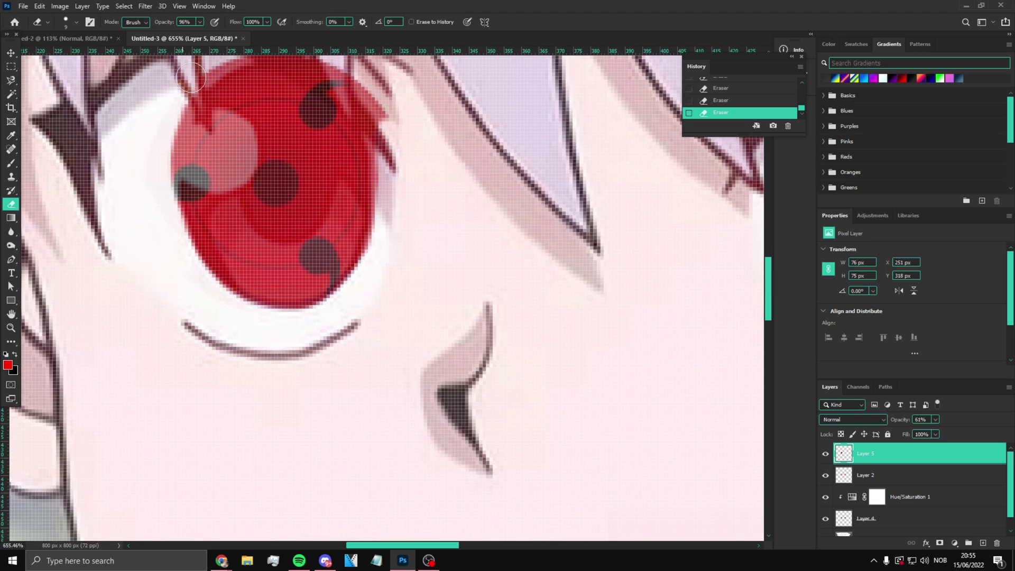
pyautogui.scroll(-5, 294, 139)
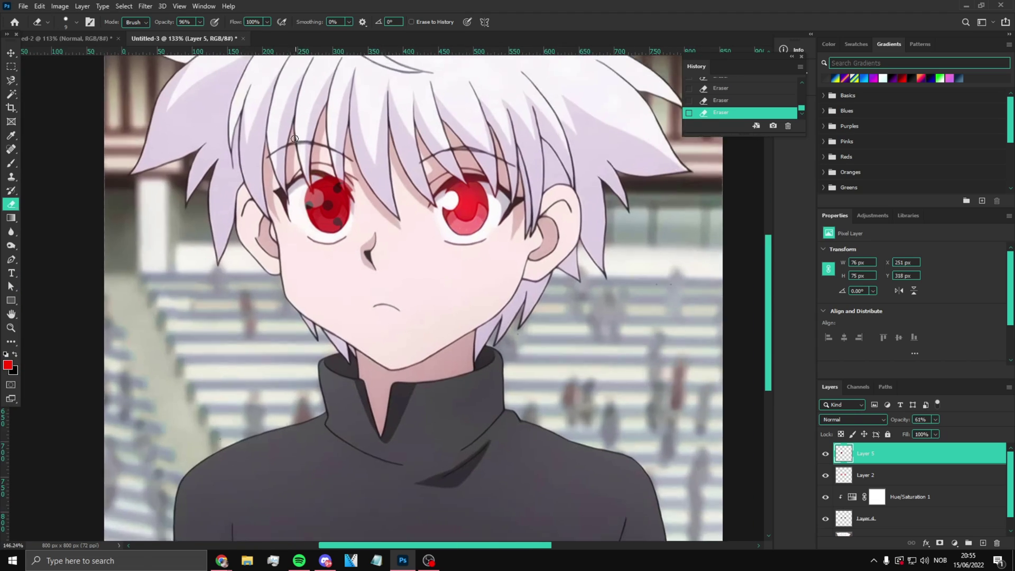
pyautogui.scroll(5, 317, 156)
pyautogui.moveTo(542, 391)
pyautogui.mouseDown()
pyautogui.moveTo(516, 332)
pyautogui.moveTo(471, 284)
pyautogui.moveTo(381, 254)
pyautogui.mouseUp()
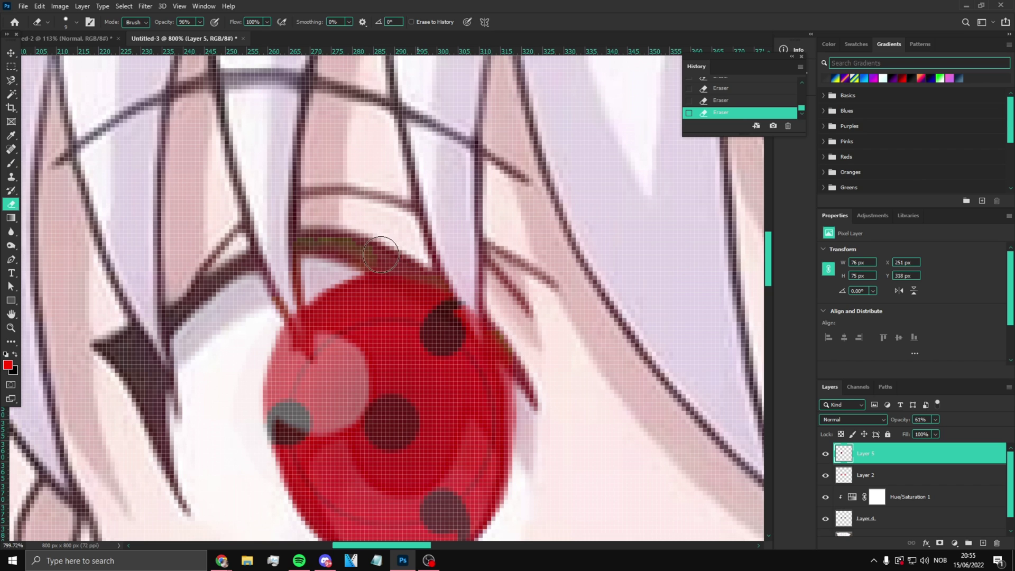
# Lower the sharingan layer's opacity to 27% and erase the remaining overlap beside the iris and along the upper eyelid
pyautogui.click(825, 454)
pyautogui.click(826, 457)
pyautogui.moveTo(935, 420)
pyautogui.mouseDown()
pyautogui.moveTo(912, 431)
pyautogui.moveTo(920, 432)
pyautogui.mouseUp()
pyautogui.moveTo(573, 398); pyautogui.dragTo(527, 388)
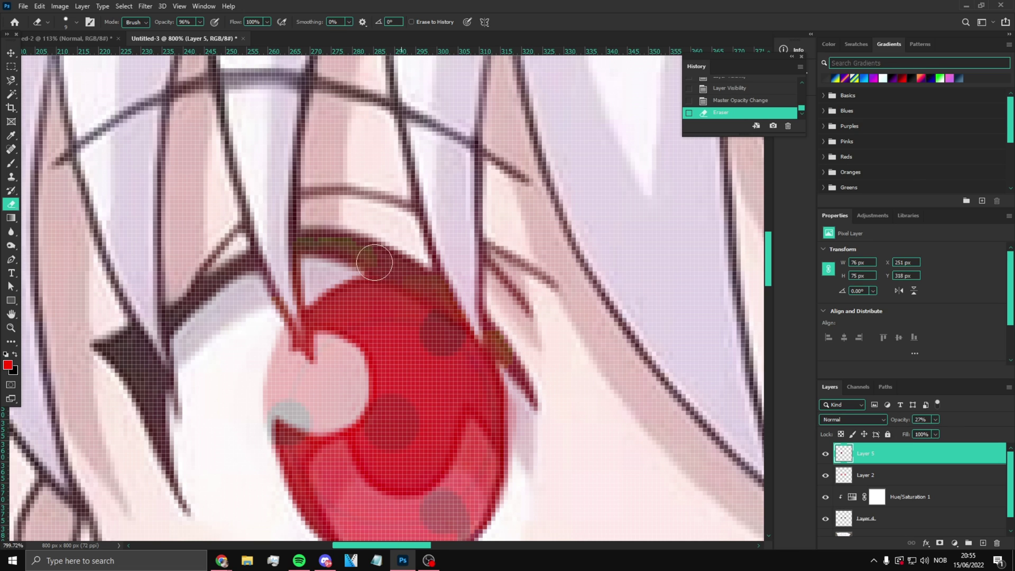
pyautogui.click(305, 283)
pyautogui.scroll(-5, 306, 282)
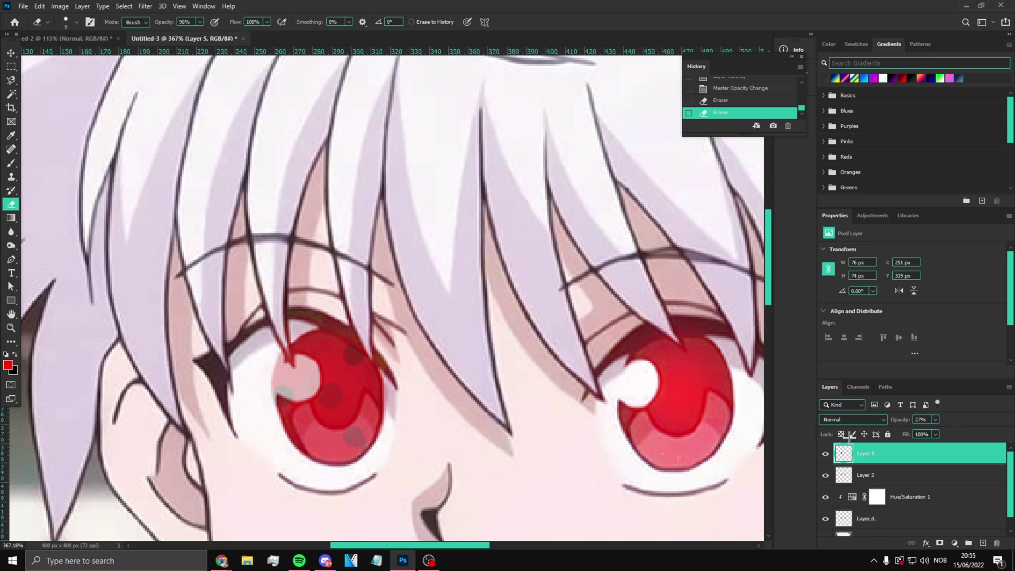
# Raise the sharingan layer's opacity to 73% and fit the whole picture on screen
pyautogui.moveTo(935, 432); pyautogui.dragTo(959, 432)
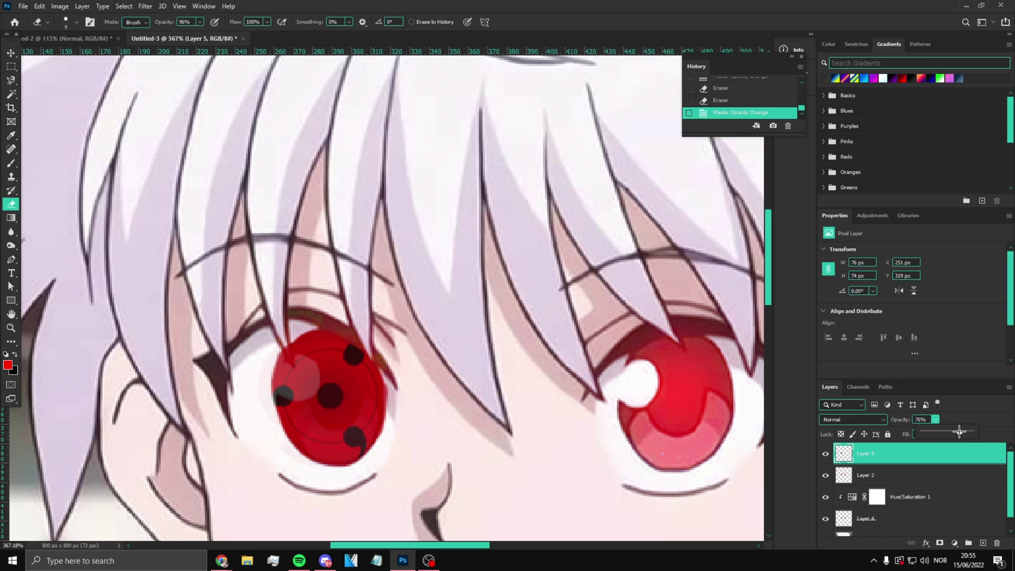
pyautogui.click(10, 327)
pyautogui.rightClick(341, 339)
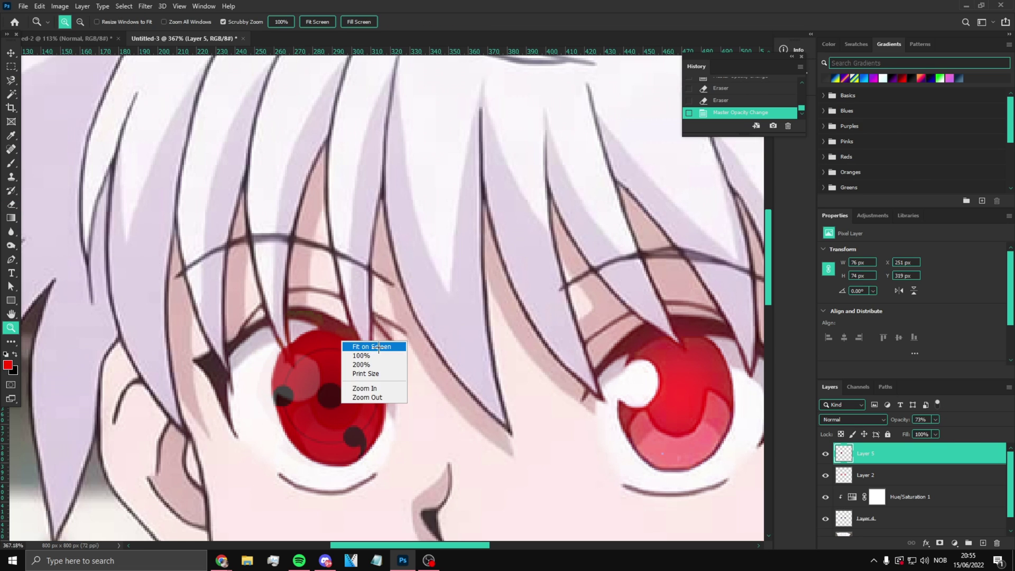
pyautogui.click(360, 344)
# Delete the sharingan layer above Layer 2
pyautogui.click(890, 482)
pyautogui.click(895, 455)
pyautogui.press('Delete')
pyautogui.scroll(-2, 381, 321)
pyautogui.scroll(2, 381, 321)
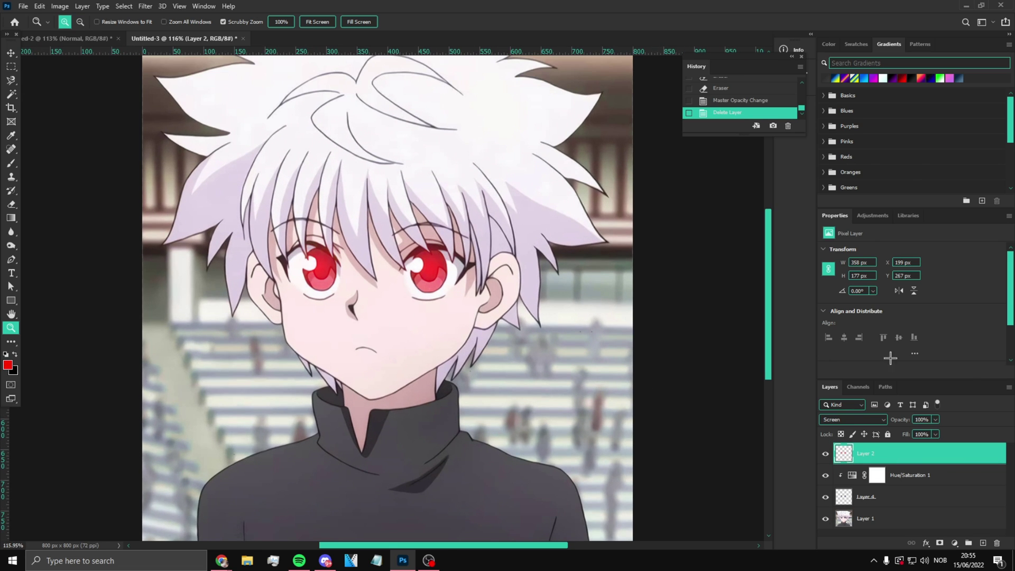
pyautogui.hotkey('alt', 'Tab')
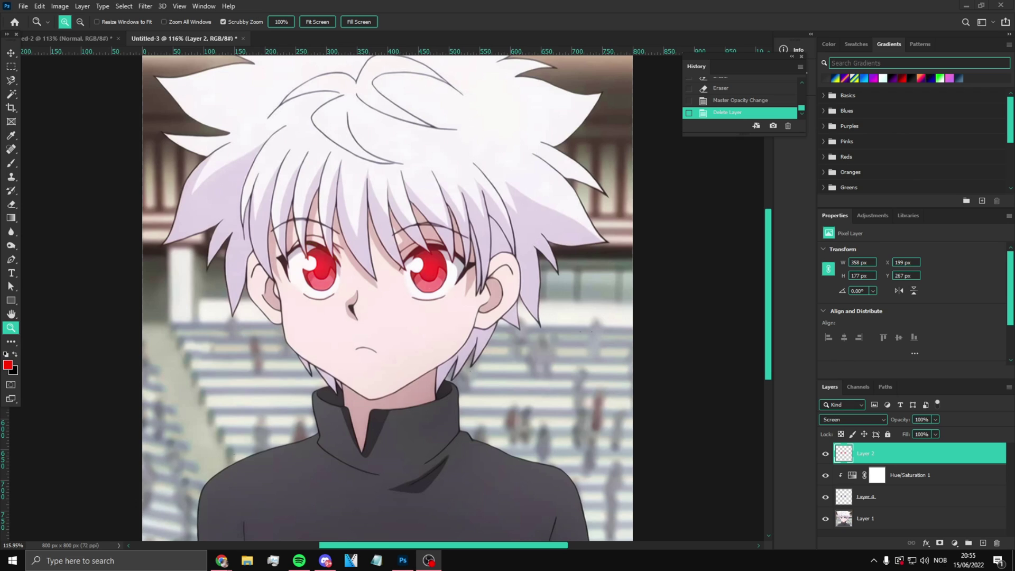
pyautogui.hotkey('alt', 'Tab')
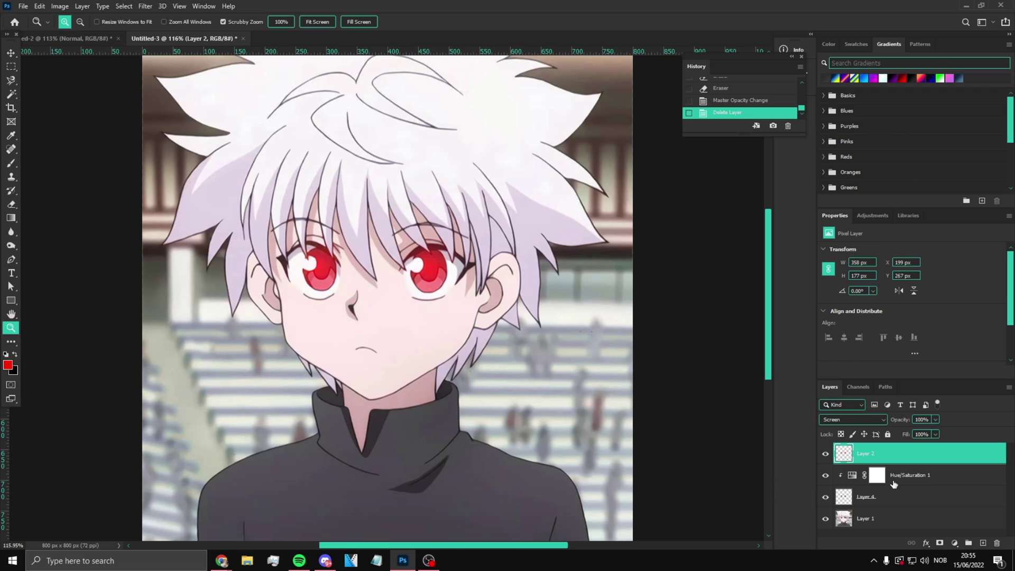
# Merge all the layers, including the Hue/Saturation adjustment, into one and duplicate the merged layer
pyautogui.keyDown('ctrl'); pyautogui.click(892, 497); pyautogui.keyUp('ctrl')
pyautogui.keyDown('ctrl'); pyautogui.click(894, 510); pyautogui.keyUp('ctrl')
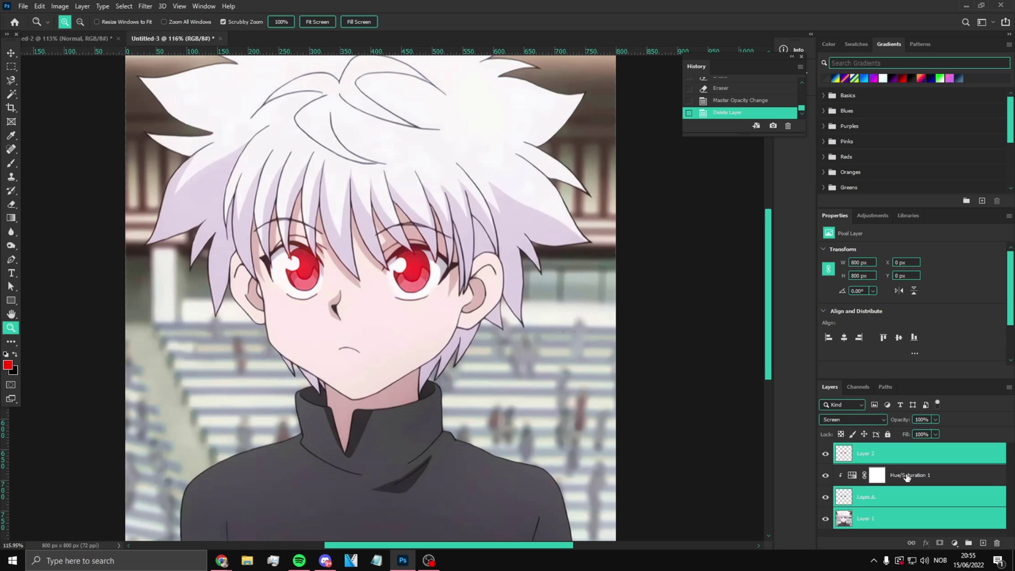
pyautogui.click(907, 477)
pyautogui.click(887, 452)
pyautogui.keyDown('shift'); pyautogui.click(896, 520); pyautogui.keyUp('shift')
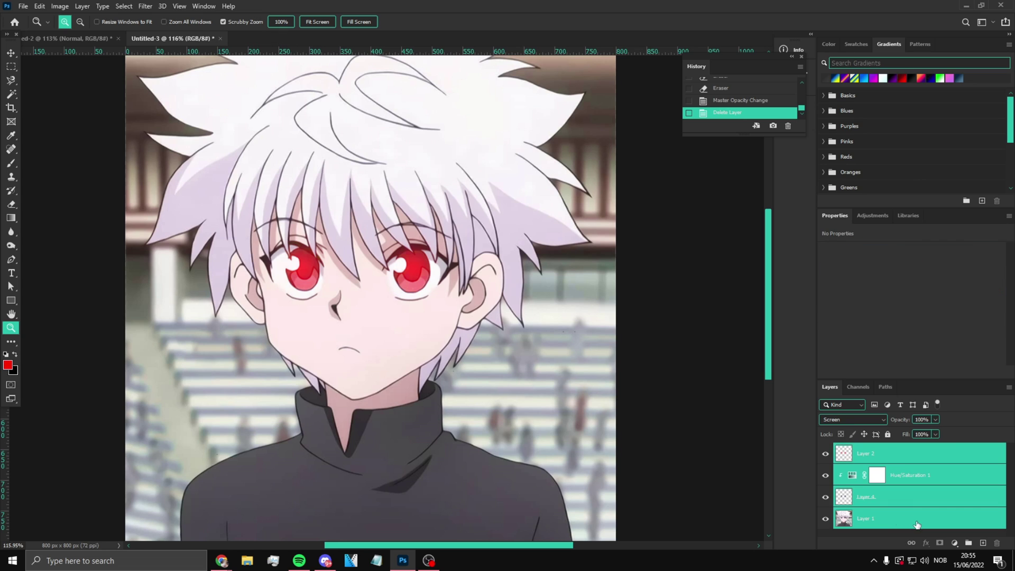
pyautogui.hotkey('ctrl', 'e')
pyautogui.hotkey('ctrl', 'j')
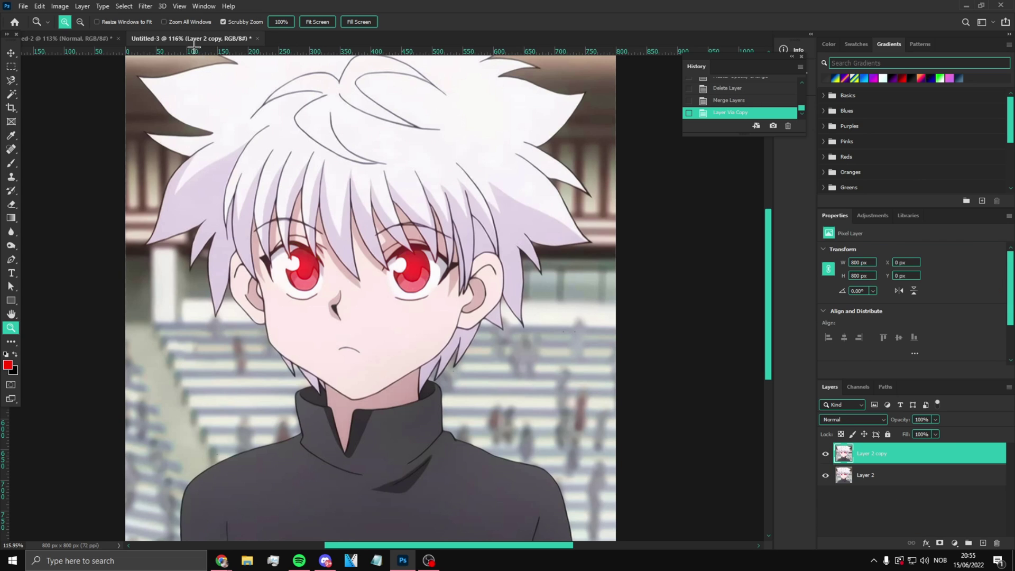
# Apply a Gaussian Blur to the duplicated picture layer and set its blend mode to Overlay
pyautogui.click(145, 6)
pyautogui.moveTo(158, 140)
pyautogui.click(302, 191)
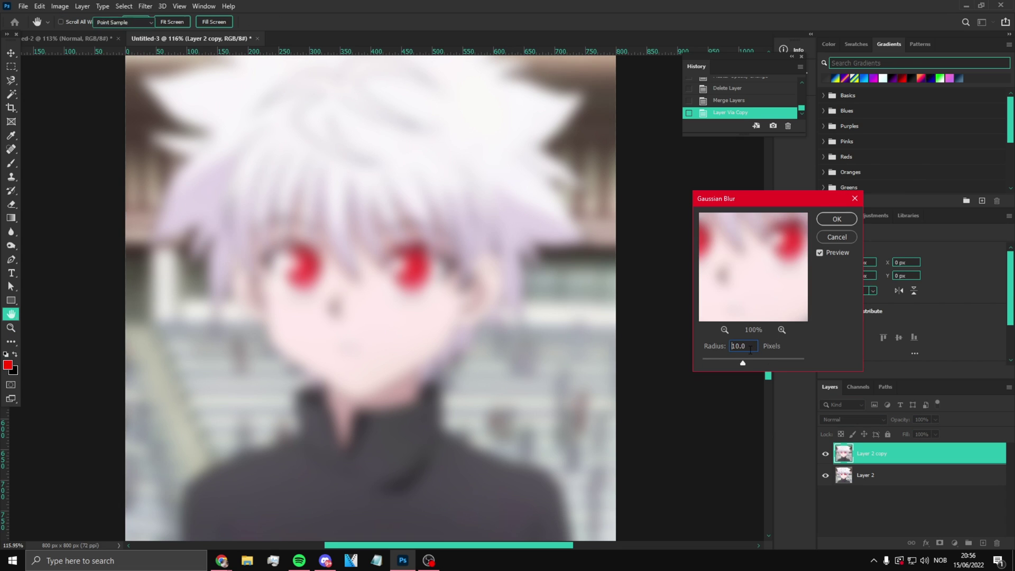
pyautogui.press('Return')
pyautogui.press('z')
pyautogui.click(846, 419)
pyautogui.click(844, 414)
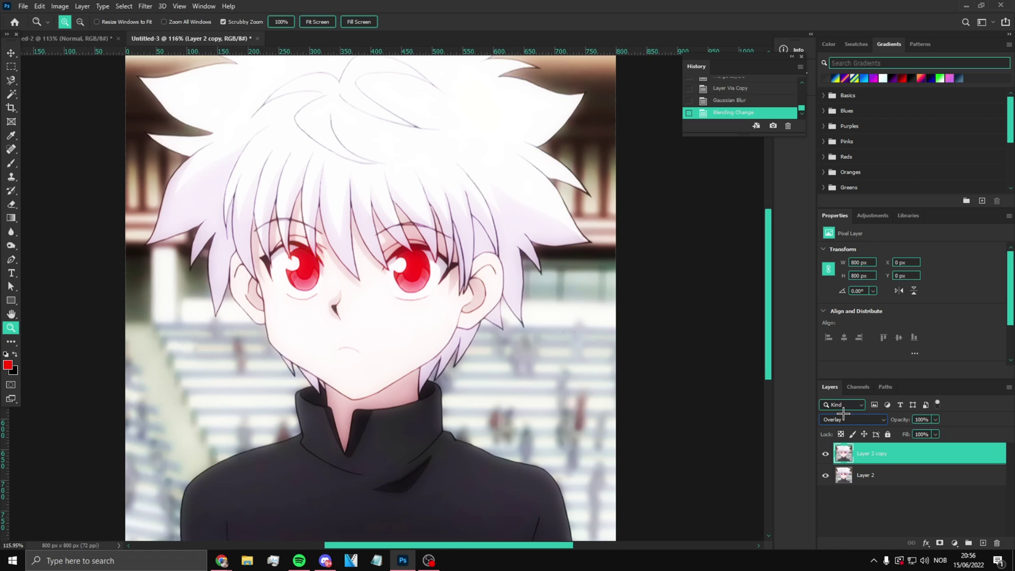
# Duplicate the blurred Overlay layer, set the copy's blend mode to Lighten and its opacity to 70%
pyautogui.hotkey('ctrl', 'j')
pyautogui.click(847, 419)
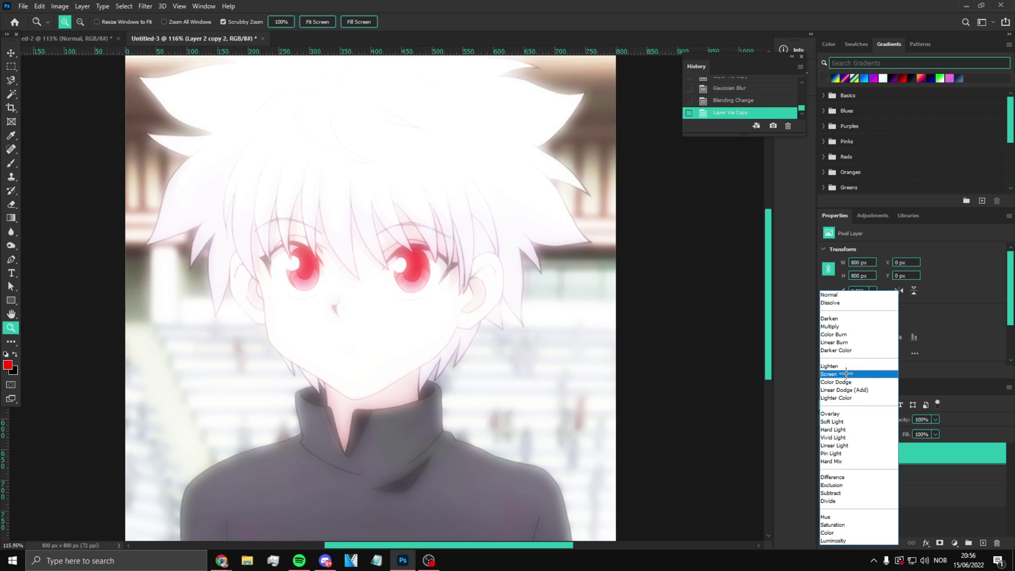
pyautogui.click(845, 368)
pyautogui.moveTo(931, 419); pyautogui.dragTo(877, 424)
pyautogui.write('80')
pyautogui.press('BackSpace')
pyautogui.press('BackSpace')
pyautogui.write('70')
# Duplicate the Lighten layer, set the copy's blend mode to Linear Dodge (Add) and its opacity to 12%
pyautogui.hotkey('ctrl', 'j')
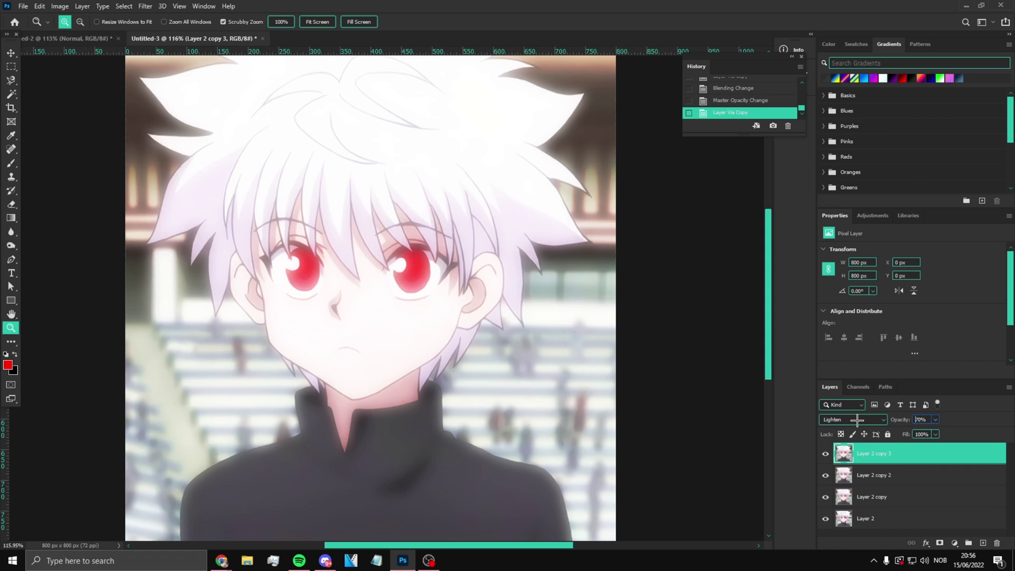
pyautogui.click(857, 420)
pyautogui.click(859, 384)
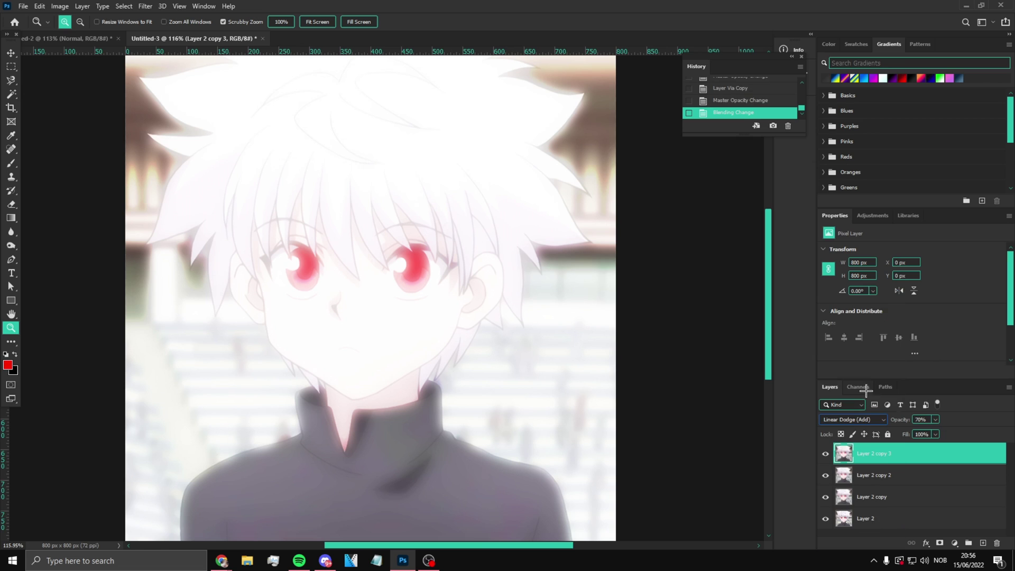
pyautogui.write('12')
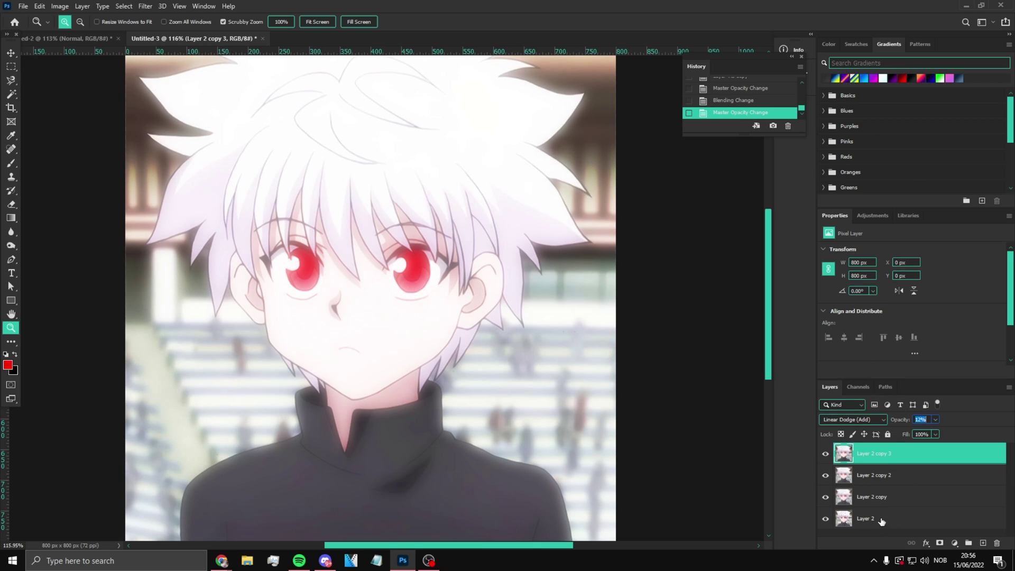
# Duplicate Layer 2 and apply a Motion Blur to the copy with angle 36° and distance 54 pixels
pyautogui.click(881, 520)
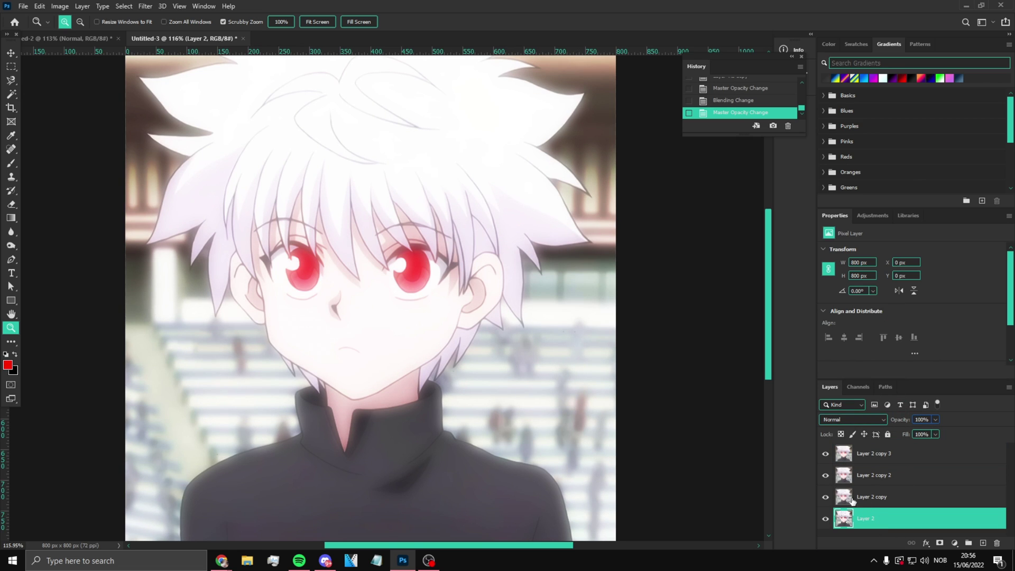
pyautogui.hotkey('ctrl', 'j')
pyautogui.click(144, 5)
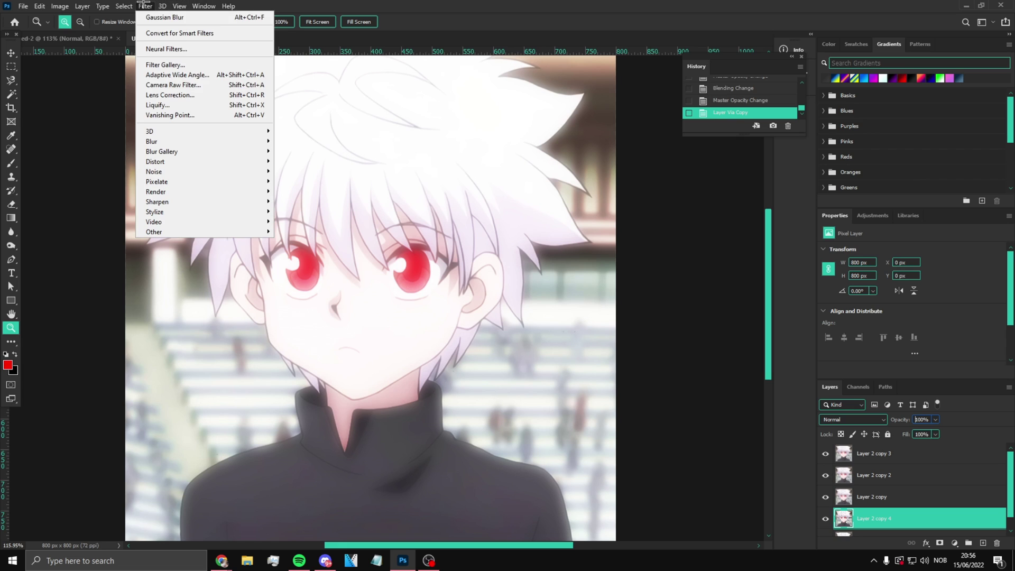
pyautogui.moveTo(181, 141)
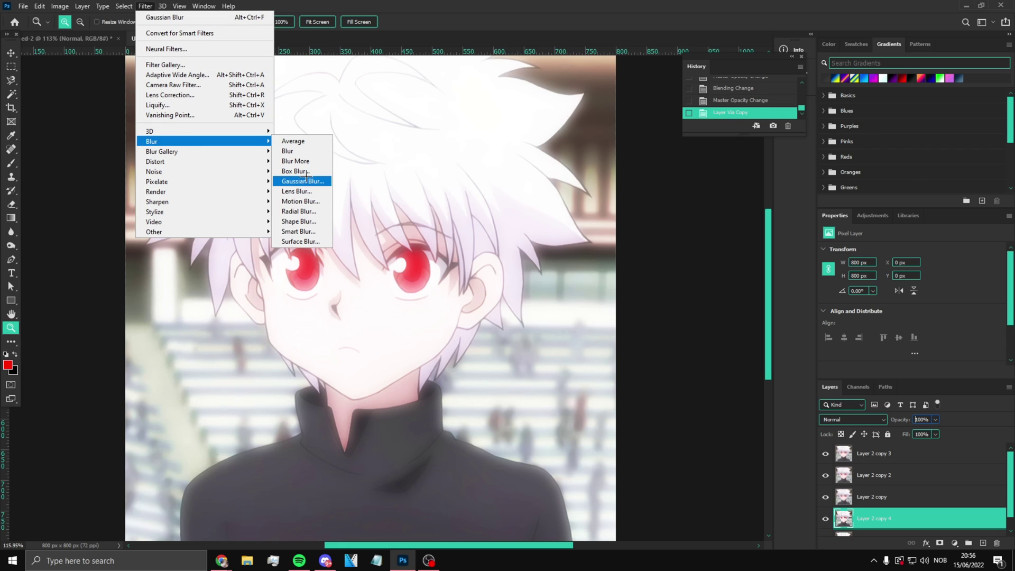
pyautogui.click(312, 202)
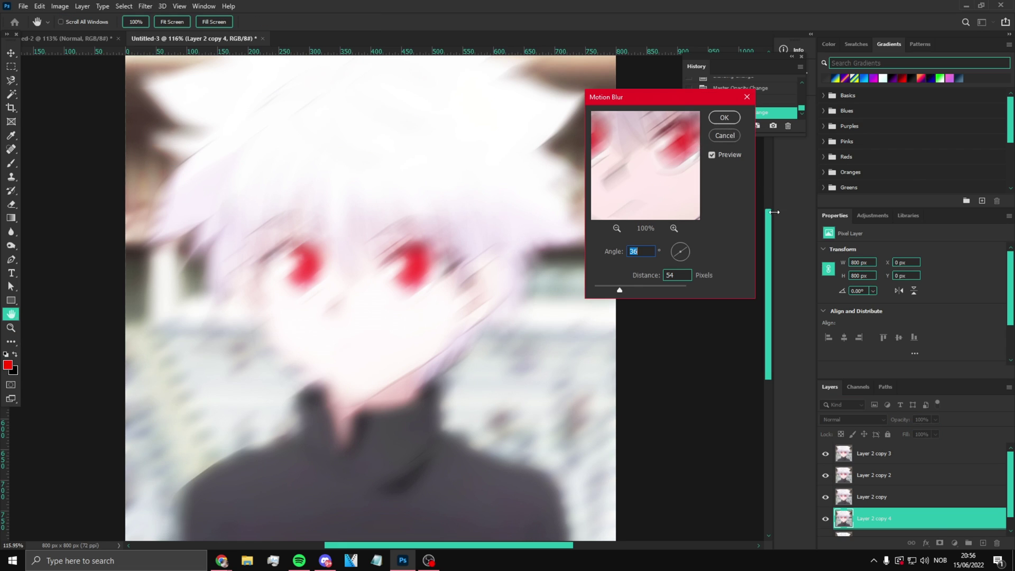
pyautogui.click(727, 116)
# Set the motion-blurred layer's blend mode to Overlay and merge all visible layers into one
pyautogui.click(848, 419)
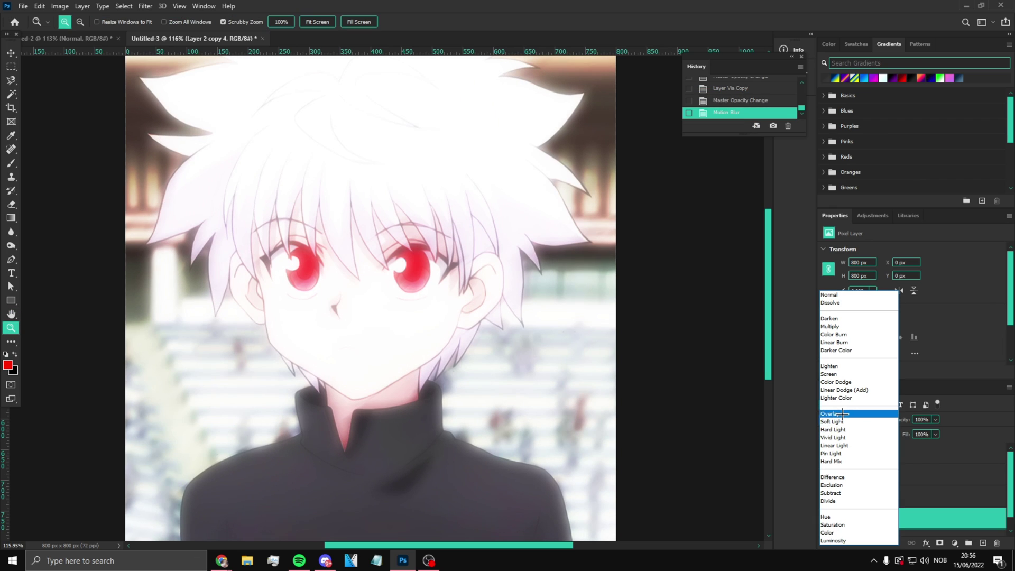
pyautogui.click(844, 414)
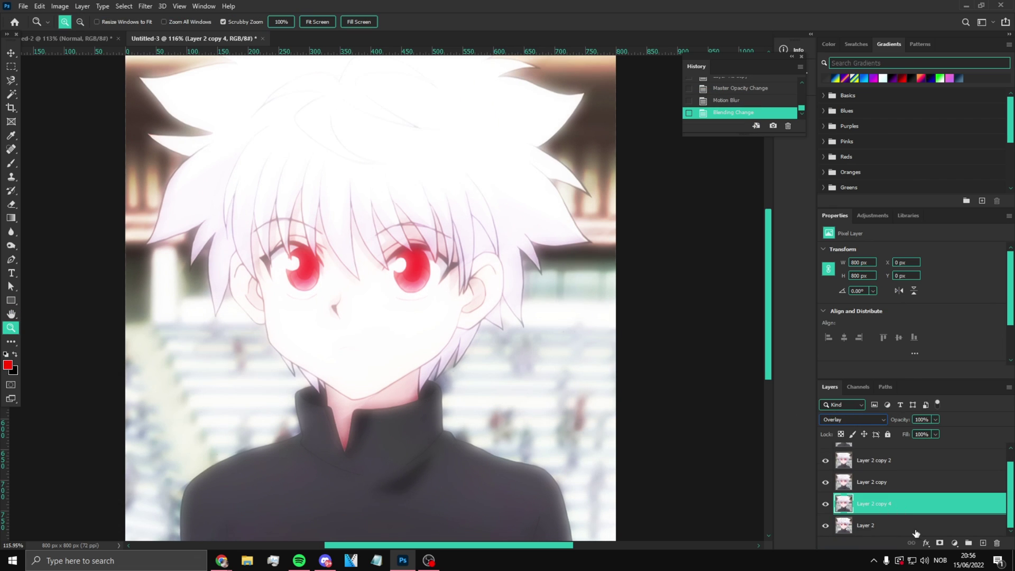
pyautogui.hotkey('ctrl', 'shift', 'e')
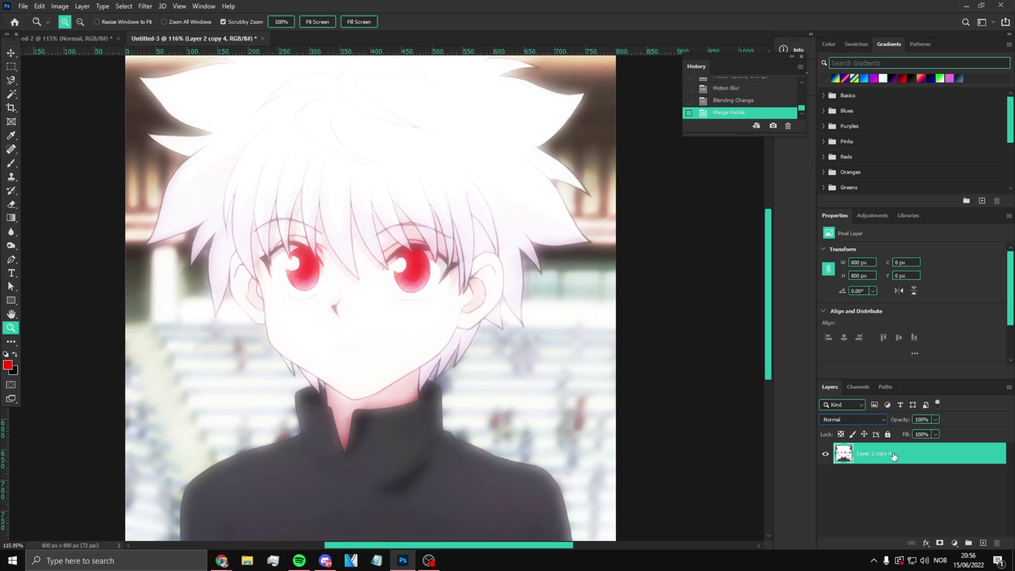
pyautogui.click(152, 4)
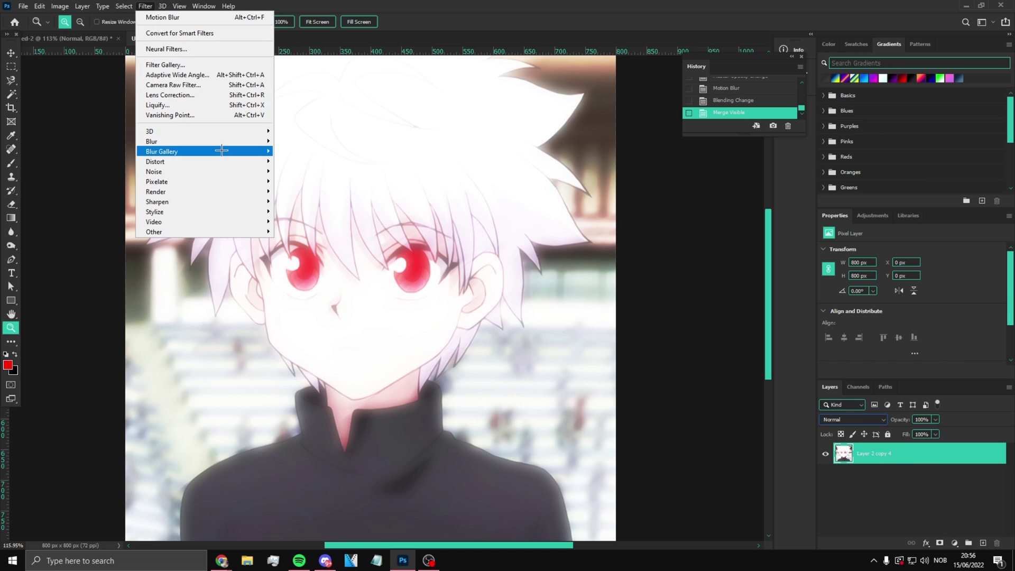
pyautogui.click(191, 65)
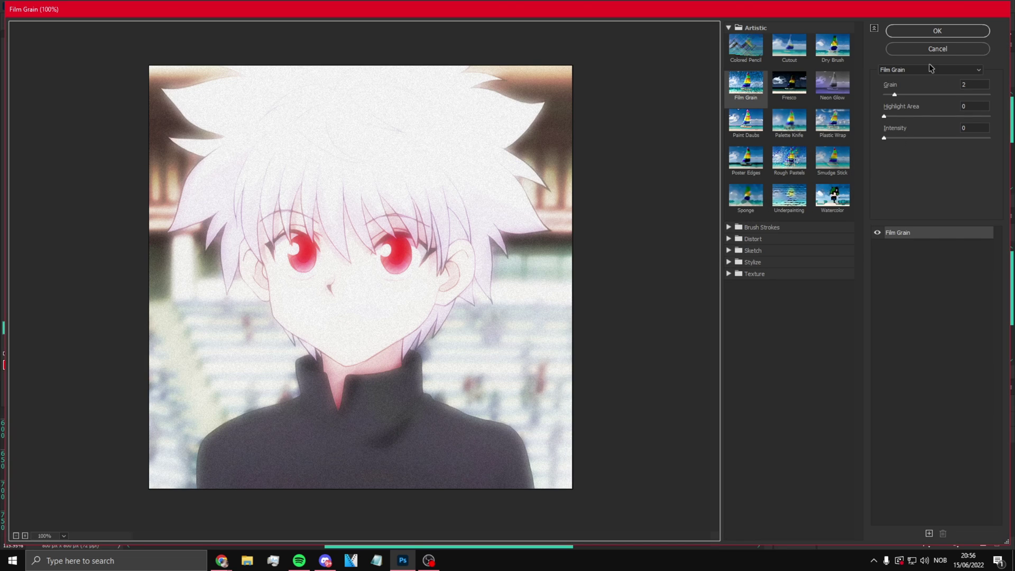
pyautogui.click(938, 49)
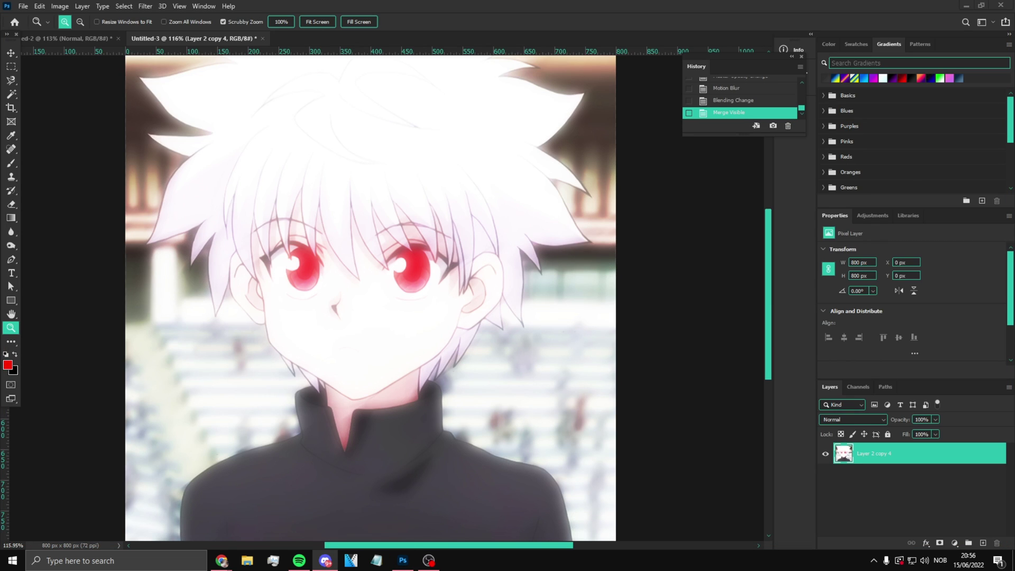
pyautogui.hotkey('alt', 'Tab')
# Start a Camera Raw Filter on the merged layer with Exposure -1.15, Contrast +46, Highlights -39, Shadows -84, Whites -26 and Blacks +7
pyautogui.click(144, 6)
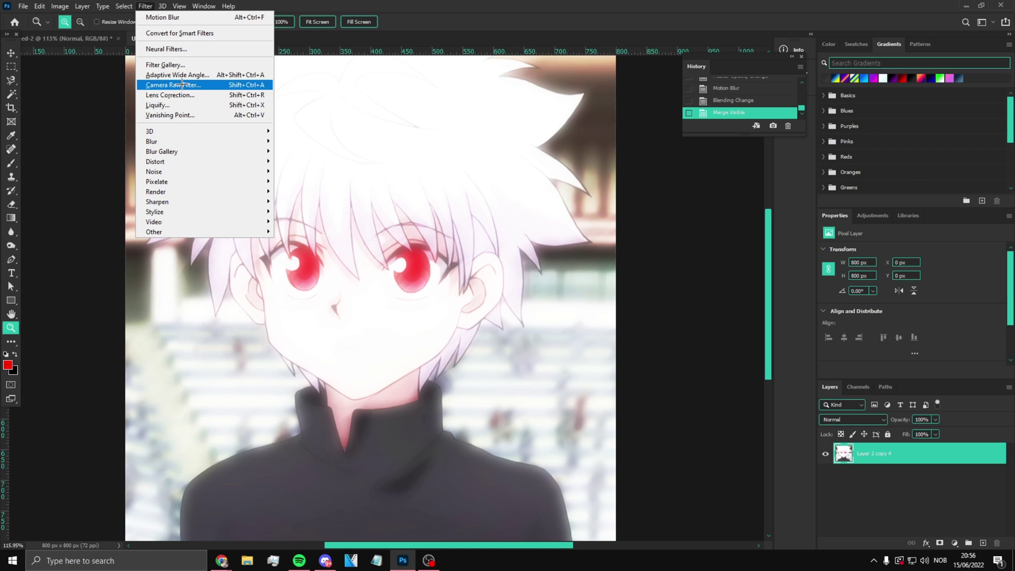
pyautogui.click(241, 99)
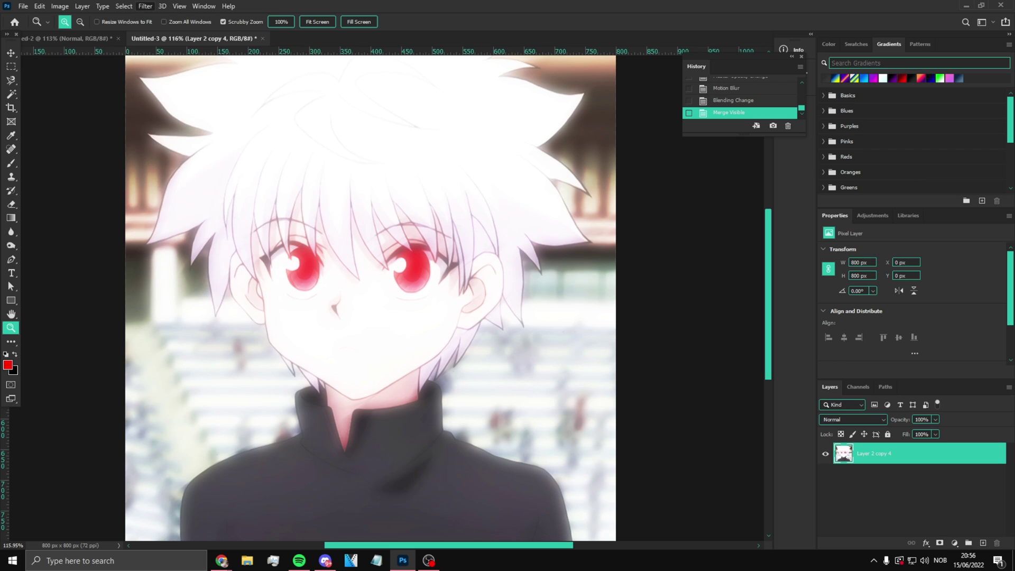
pyautogui.hotkey('alt', 'Tab')
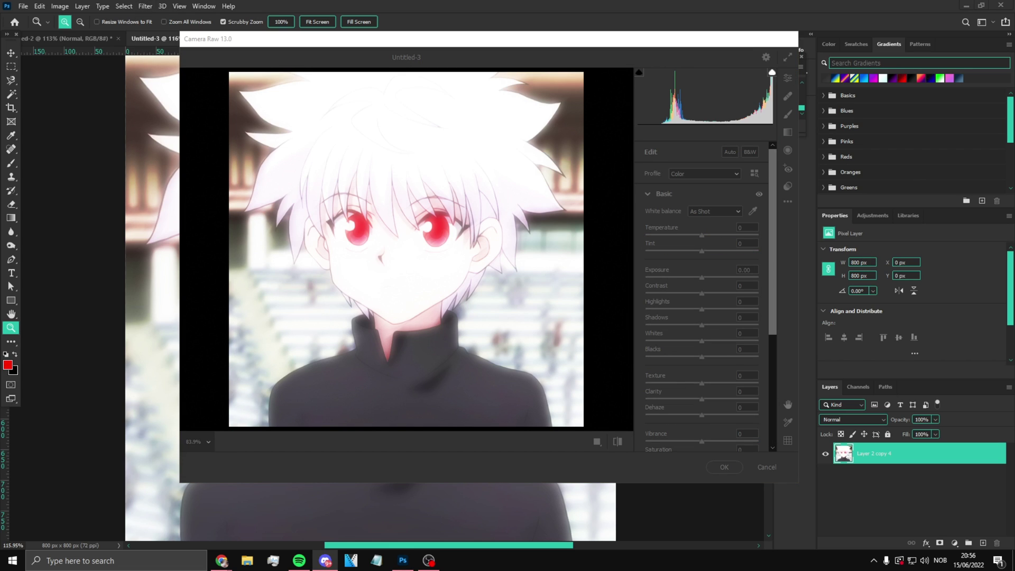
pyautogui.click(703, 236)
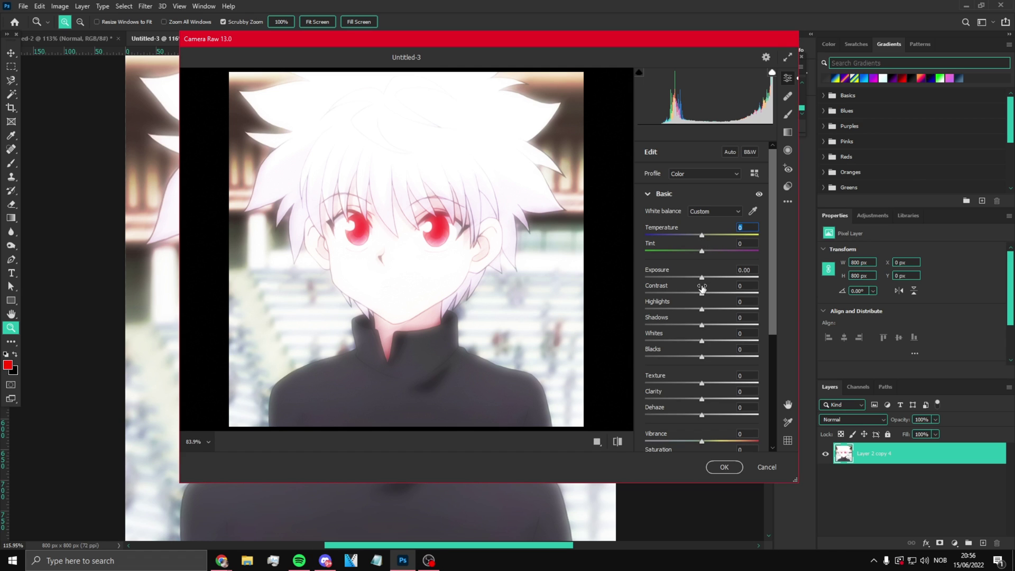
pyautogui.moveTo(703, 278); pyautogui.dragTo(732, 386)
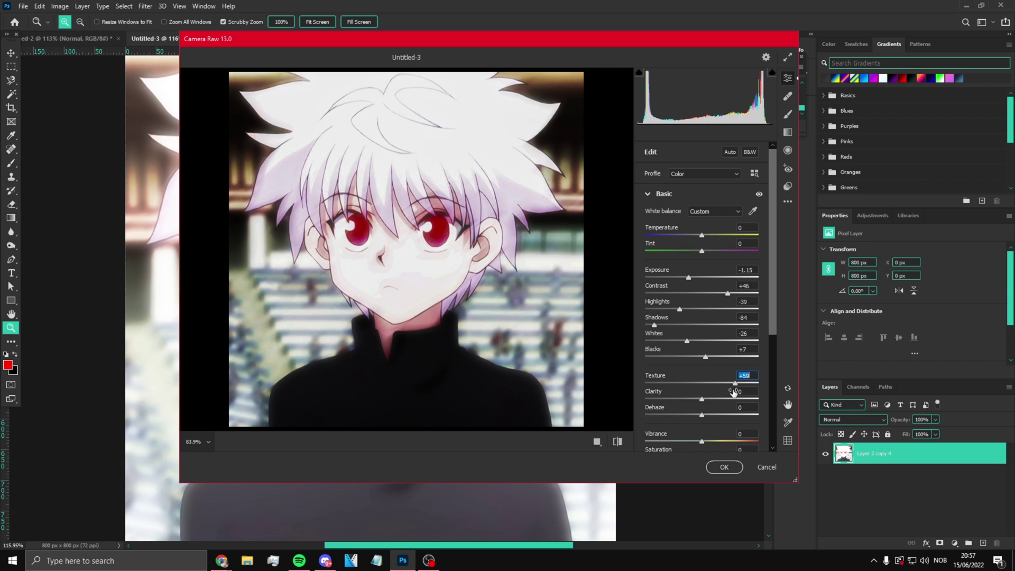
# Set Texture to +21 and Clarity to -22, raise Vibrance slightly, and apply the Camera Raw Filter
pyautogui.moveTo(703, 400)
pyautogui.mouseDown()
pyautogui.moveTo(683, 400)
pyautogui.moveTo(766, 399)
pyautogui.moveTo(691, 406)
pyautogui.mouseUp()
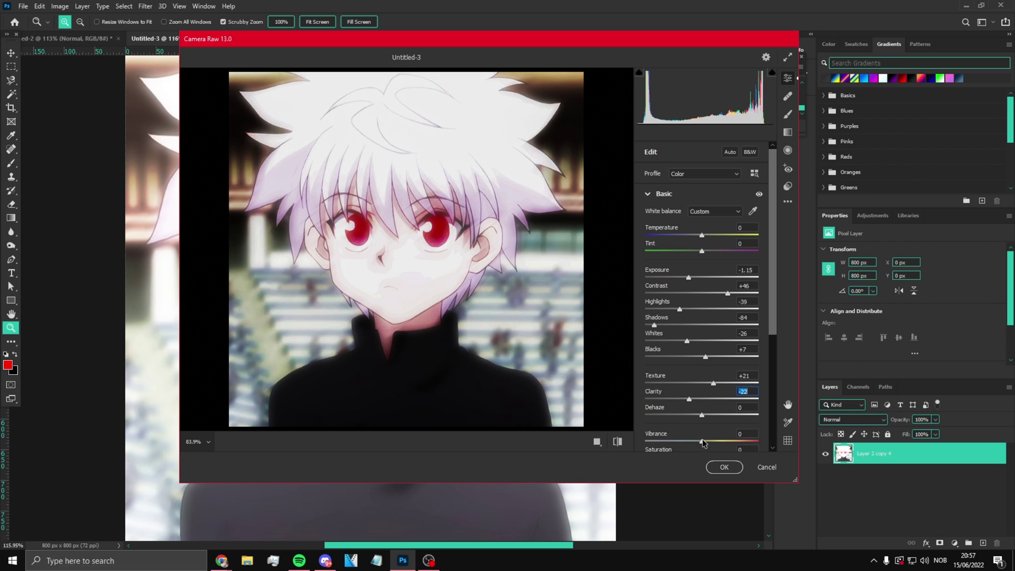
pyautogui.moveTo(703, 442); pyautogui.dragTo(711, 442)
pyautogui.scroll(-2, 711, 442)
pyautogui.click(724, 466)
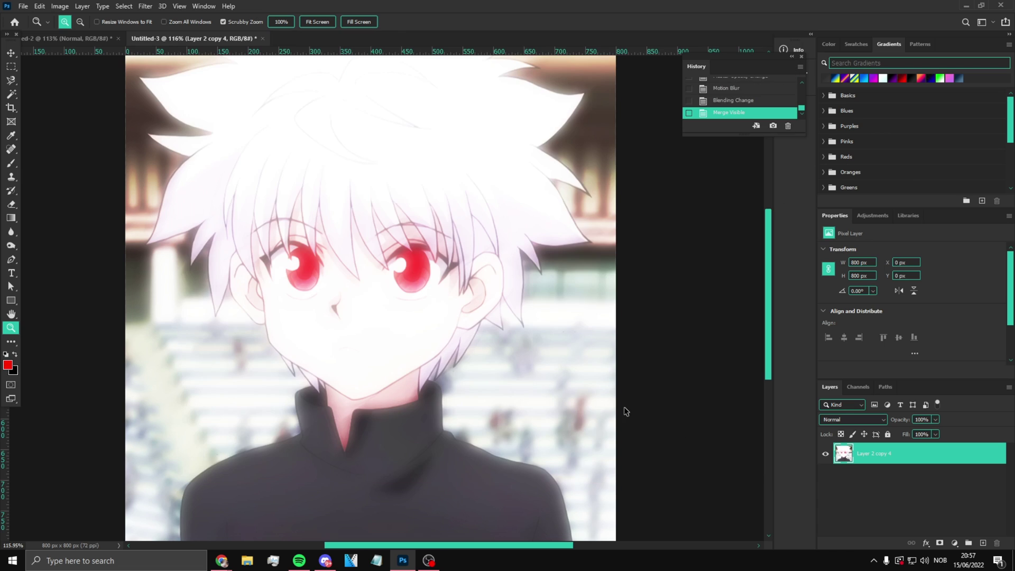
pyautogui.moveTo(542, 382); pyautogui.dragTo(477, 352)
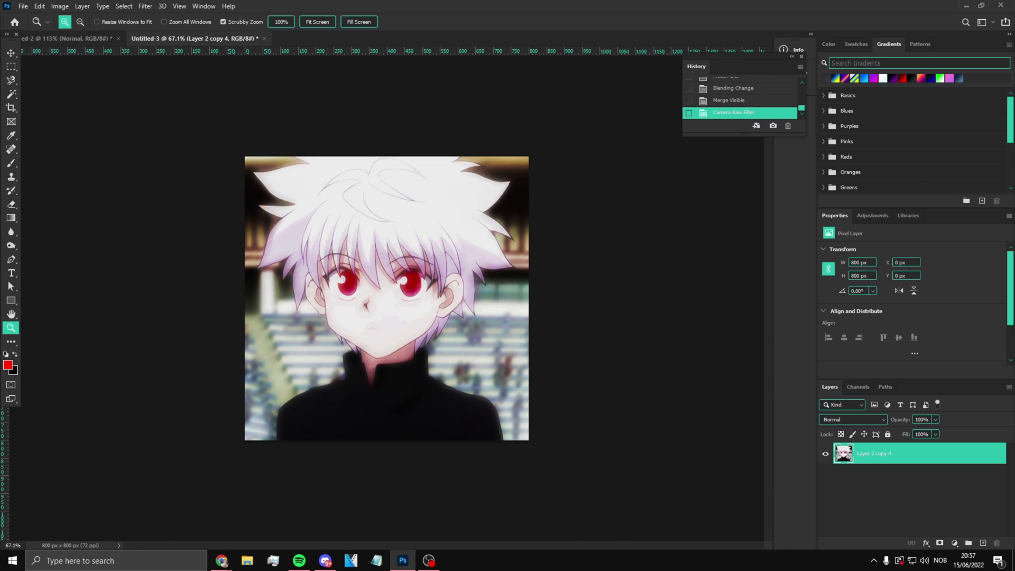
pyautogui.hotkey('alt', 'Tab')
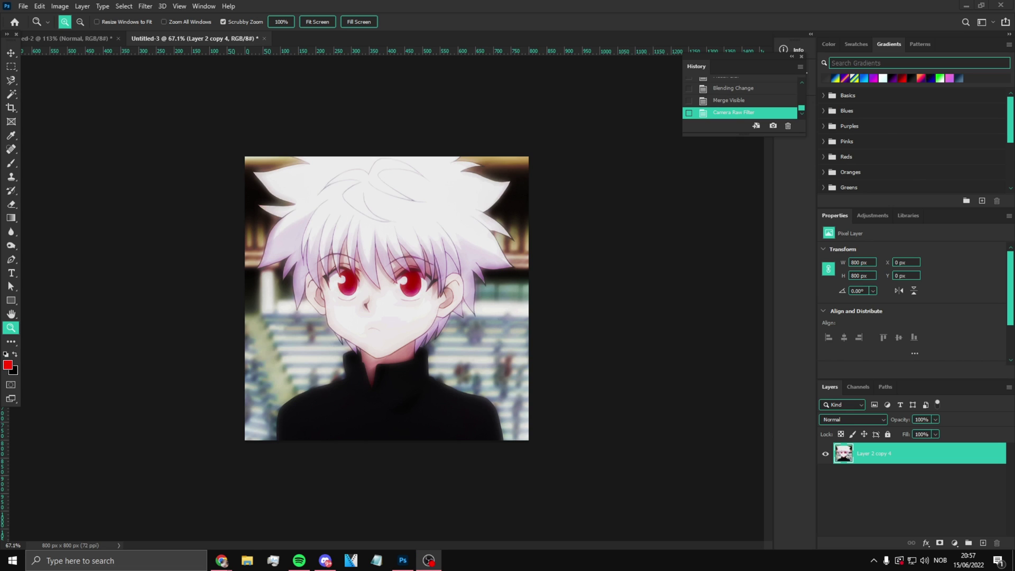